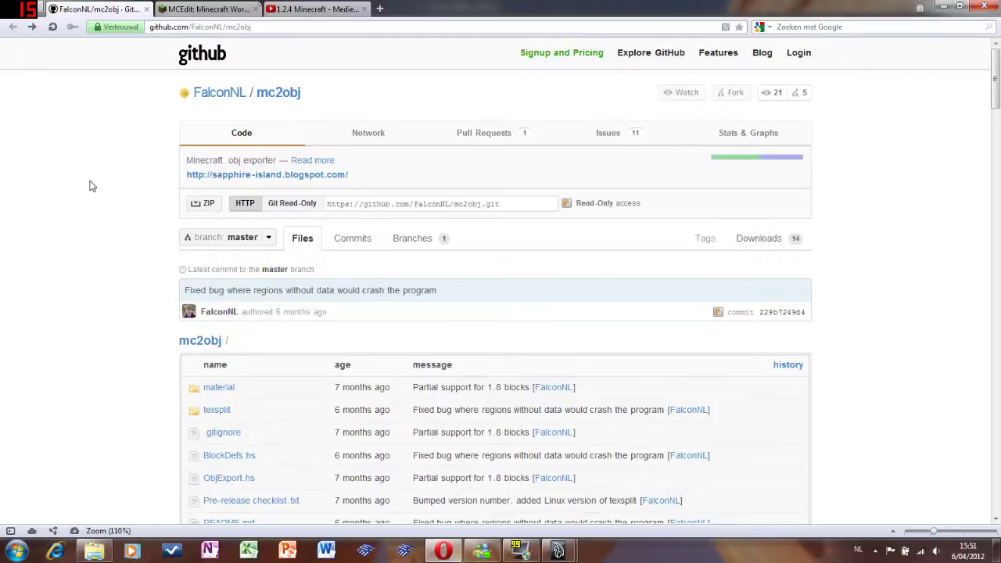
# Switch to Autodesk Maya and look over the empty perspective scene
pyautogui.moveTo(557, 551)
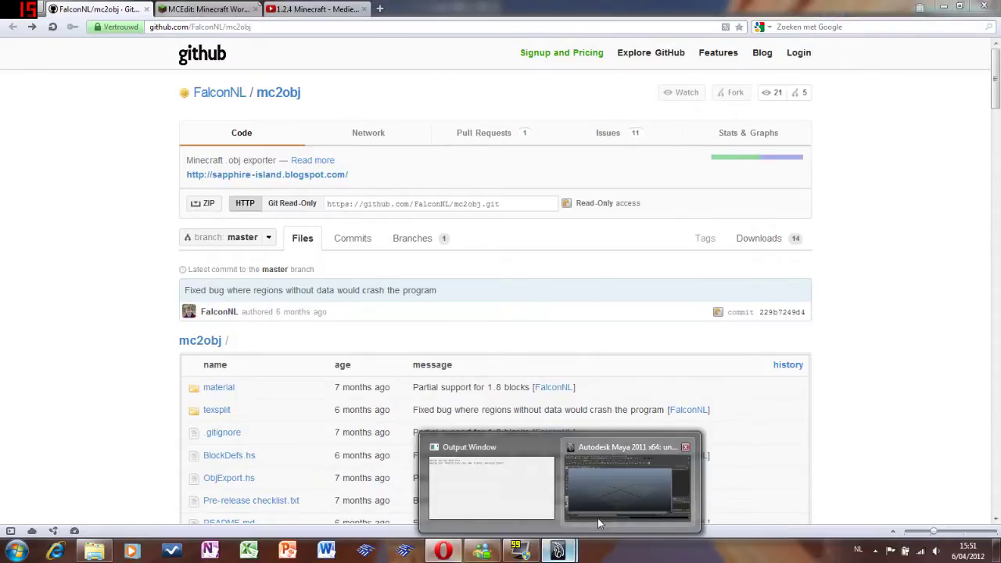
pyautogui.click(600, 516)
pyautogui.keyDown('alt'); pyautogui.moveTo(516, 320); pyautogui.dragTo(519, 337); pyautogui.keyUp('alt')
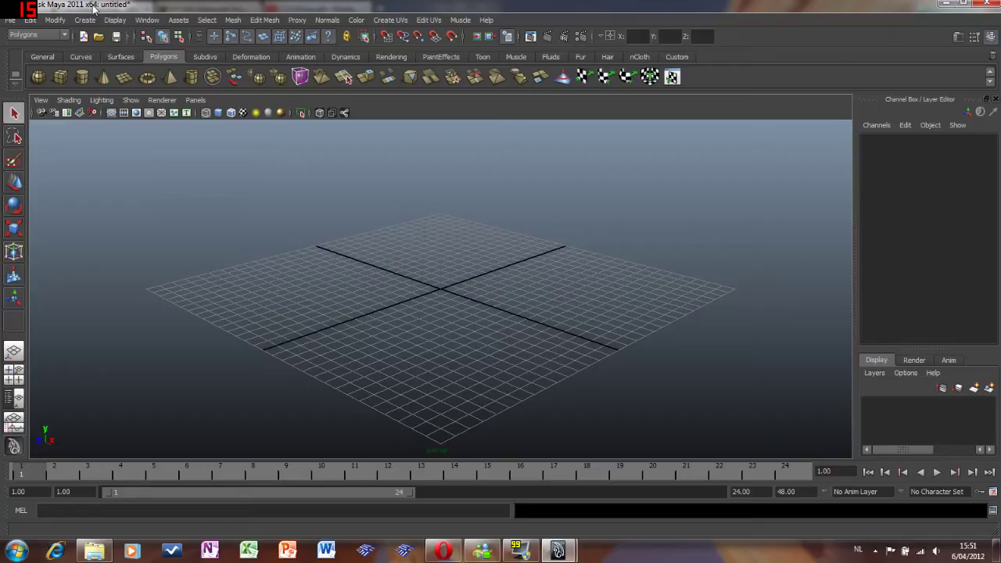
# Return to the browser and open the GitHub download pages for mc2obj and, through its forum thread, MCEdit
pyautogui.click(445, 550)
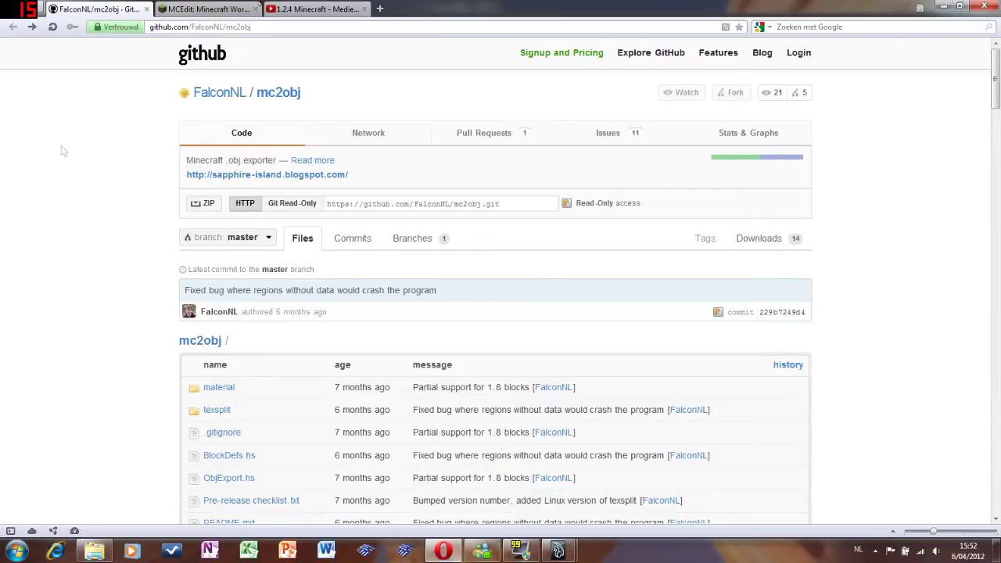
pyautogui.click(758, 239)
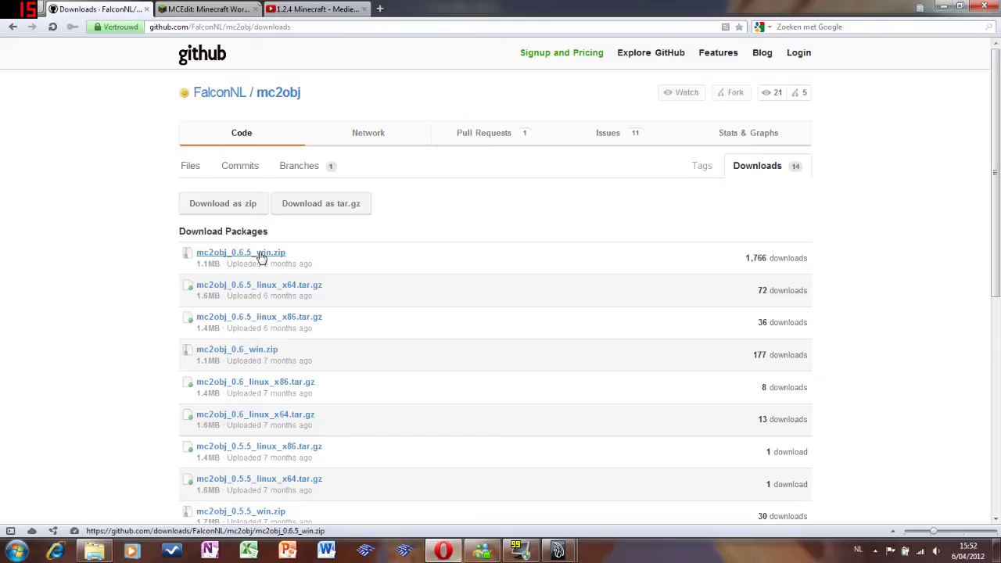
pyautogui.click(206, 8)
pyautogui.scroll(-1, 108, 164)
pyautogui.scroll(-3, 108, 164)
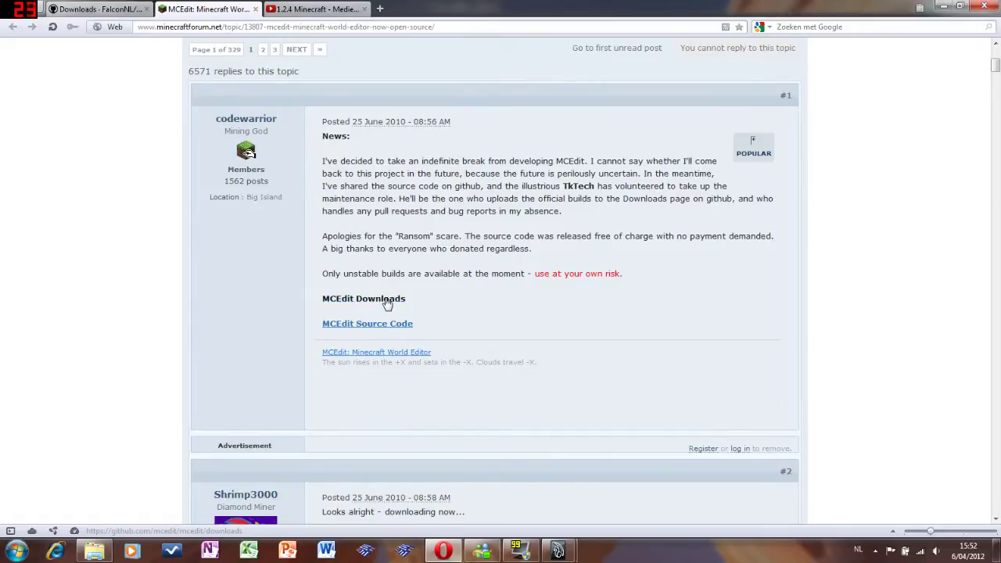
pyautogui.click(385, 300)
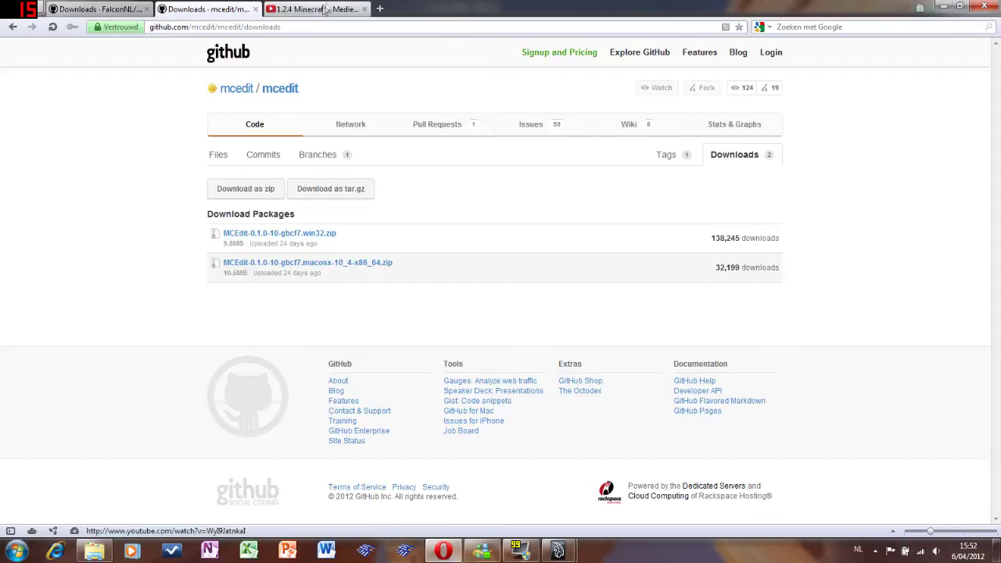
# Review the YouTube page of the Kingdom of Verona medieval town for the map's download link in the description
pyautogui.hotkey('ctrl', 'Tab')
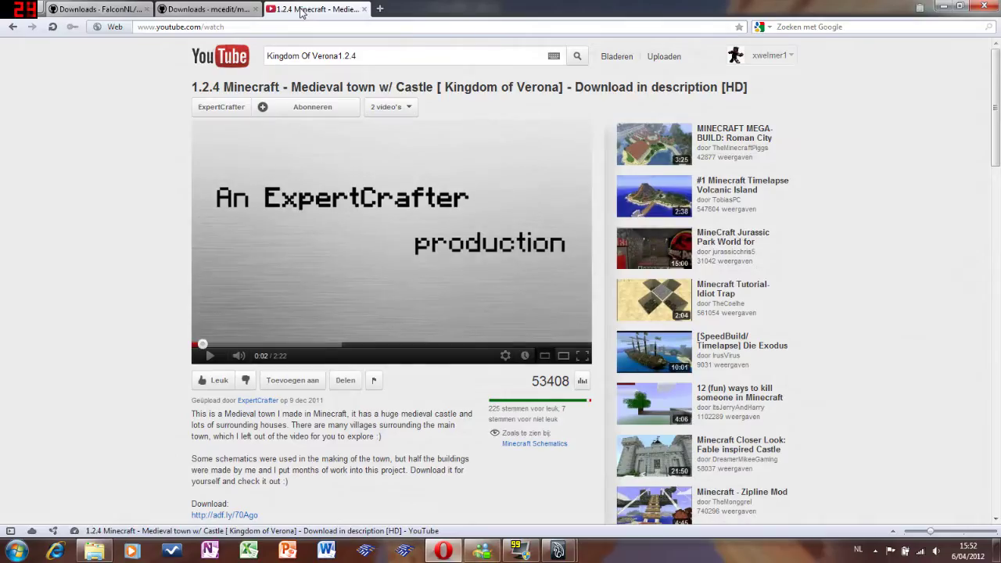
pyautogui.scroll(-3, 130, 200)
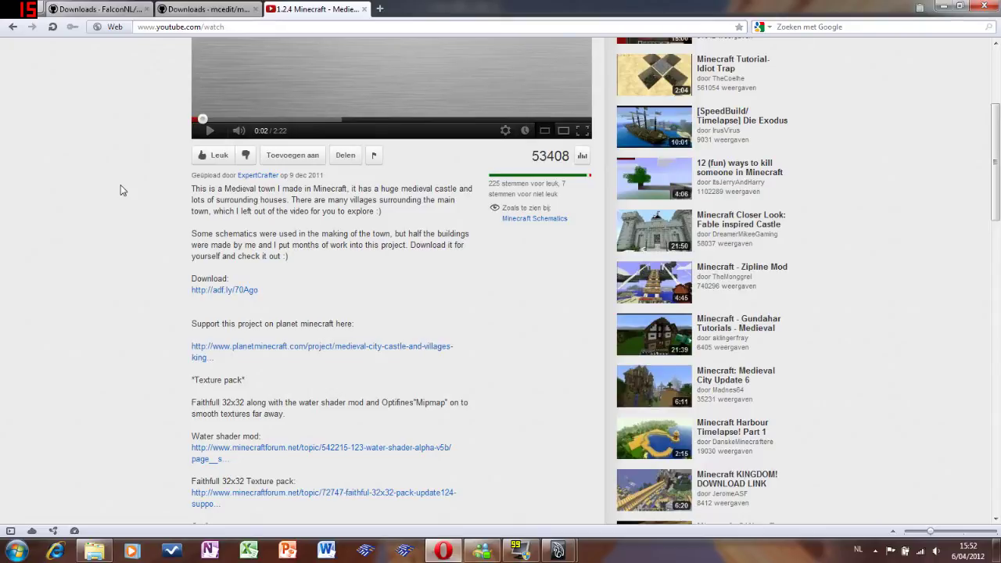
pyautogui.scroll(-2, 123, 190)
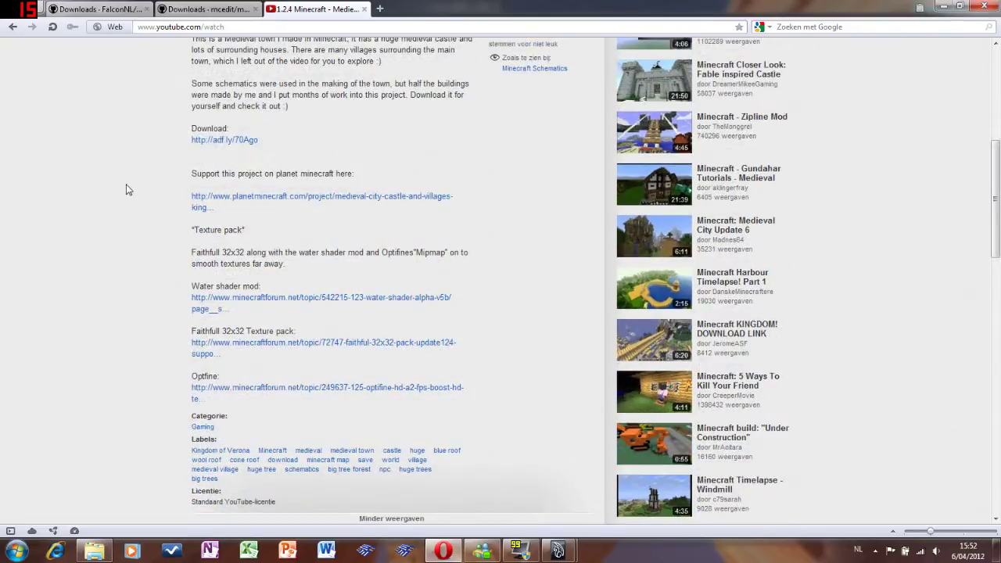
pyautogui.scroll(-3, 125, 190)
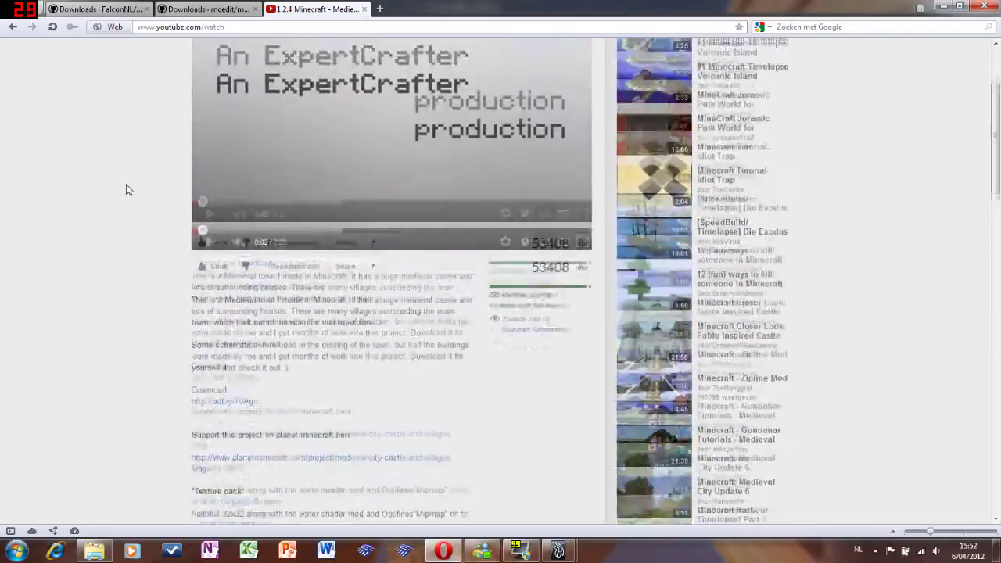
pyautogui.scroll(3, 129, 190)
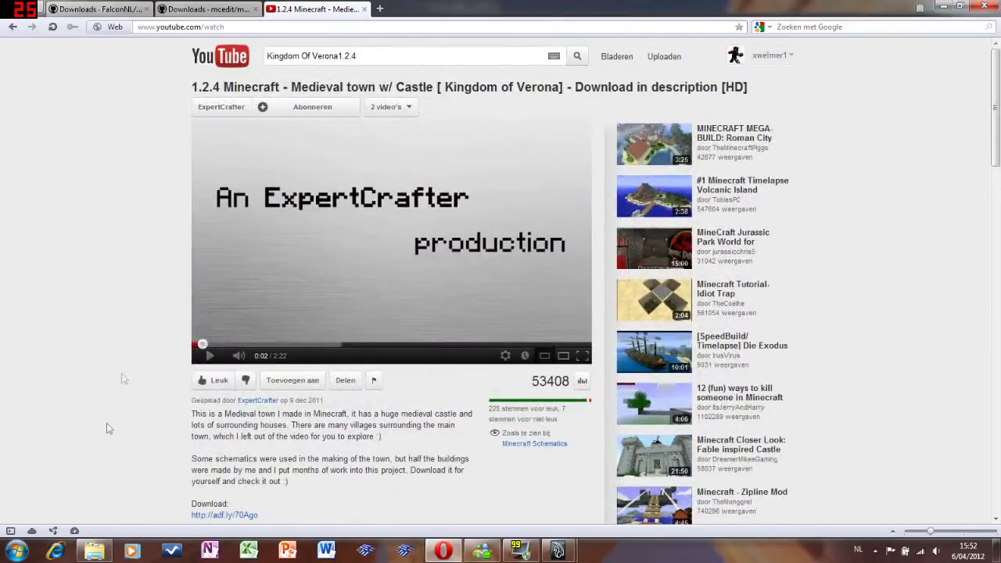
# Extract the material and texsplit folders, mc2obj.exe and README.md from mc2obj_0.6.5_win.zip into the Tutorial project folder
pyautogui.click(94, 551)
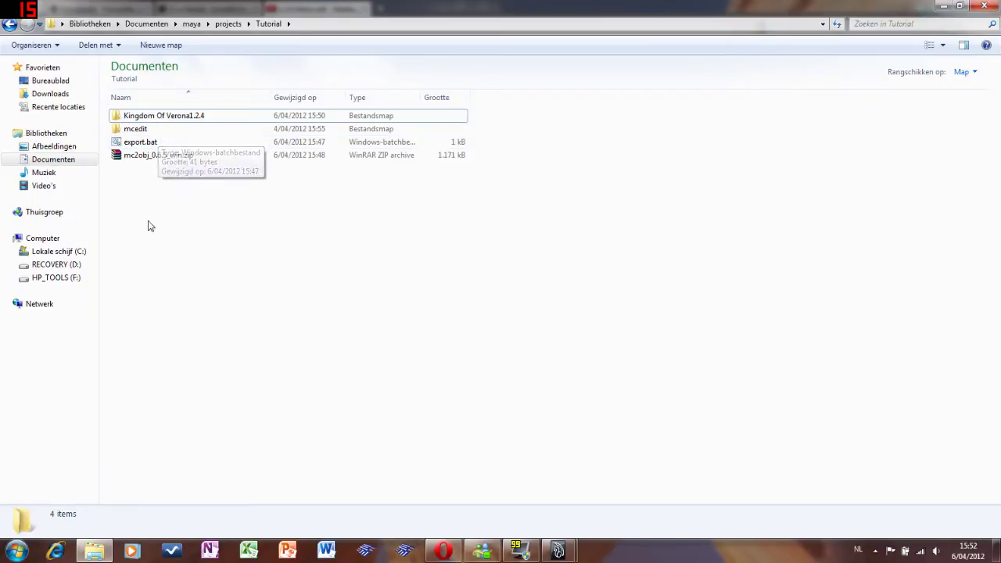
pyautogui.moveTo(161, 147)
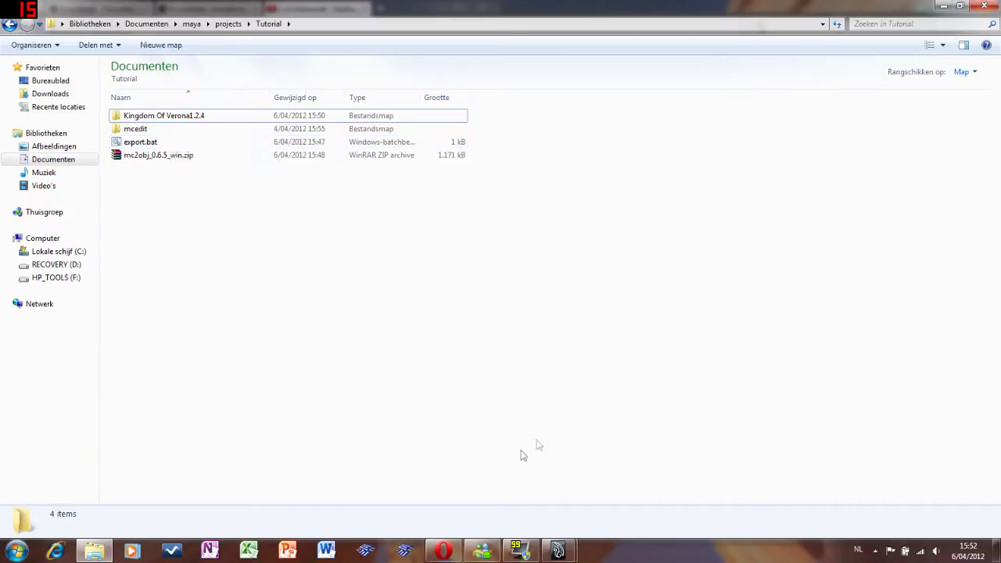
pyautogui.doubleClick(160, 155)
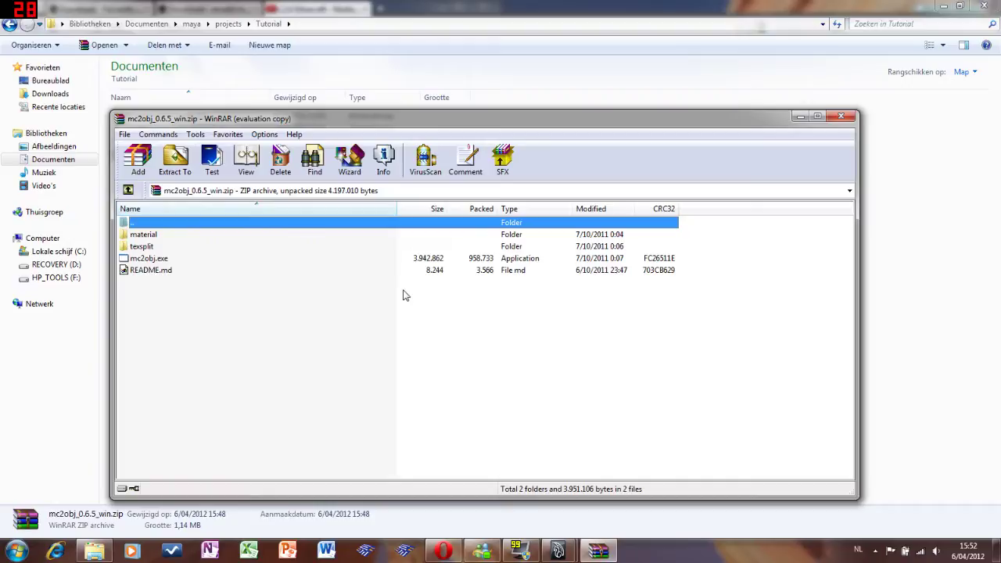
pyautogui.click(559, 315)
pyautogui.click(149, 235)
pyautogui.keyDown('shift'); pyautogui.click(157, 270); pyautogui.keyUp('shift')
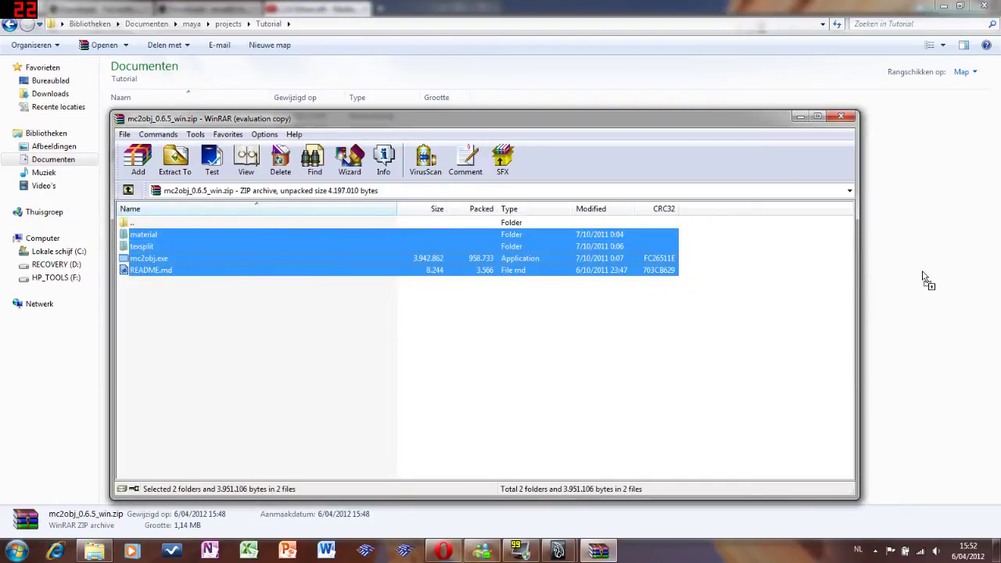
pyautogui.moveTo(923, 279); pyautogui.dragTo(923, 279)
# Close the WinRAR archive window and delete mc2obj_0.6.5_win.zip from the Tutorial folder
pyautogui.rightClick(598, 551)
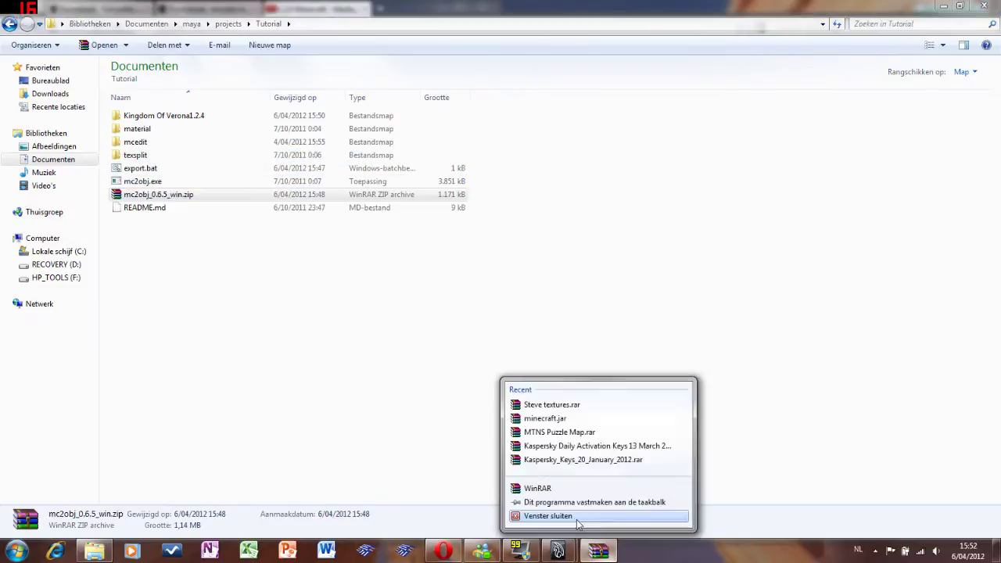
pyautogui.click(577, 517)
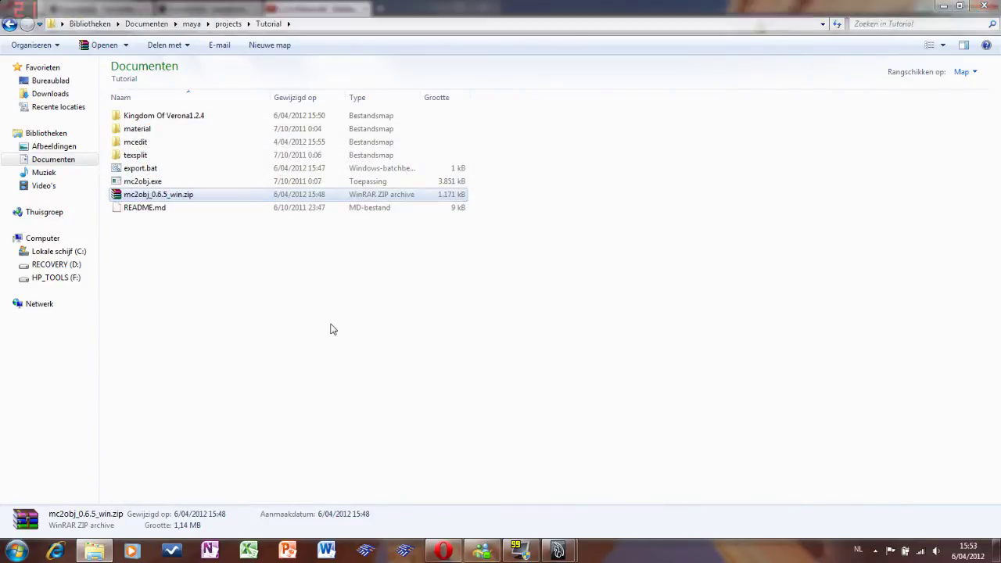
pyautogui.press('Delete')
pyautogui.press('Return')
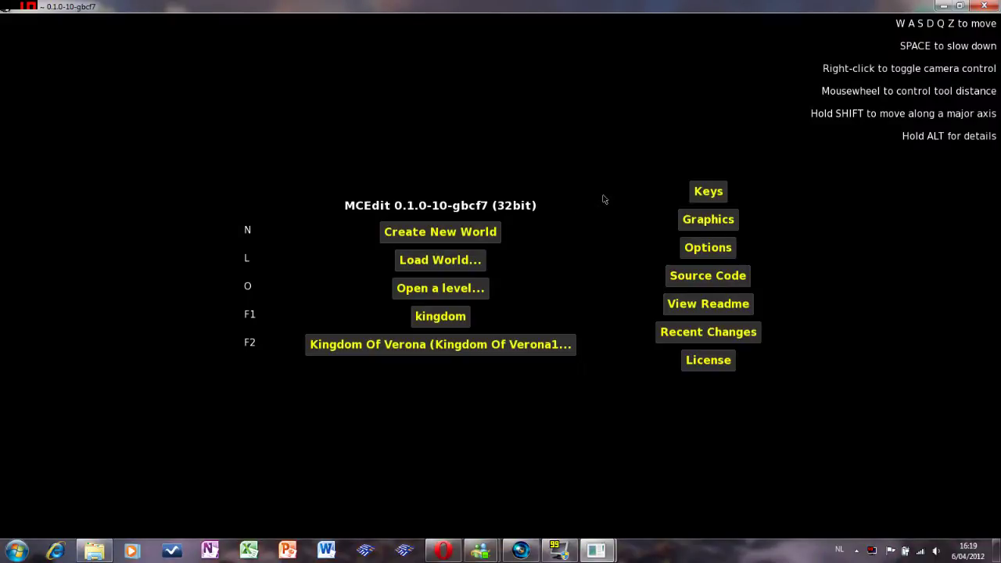
# Open the level.dat of Kingdom Of Verona1.2.4 from the maya projects Tutorial folder as a level in MCEdit
pyautogui.click(449, 296)
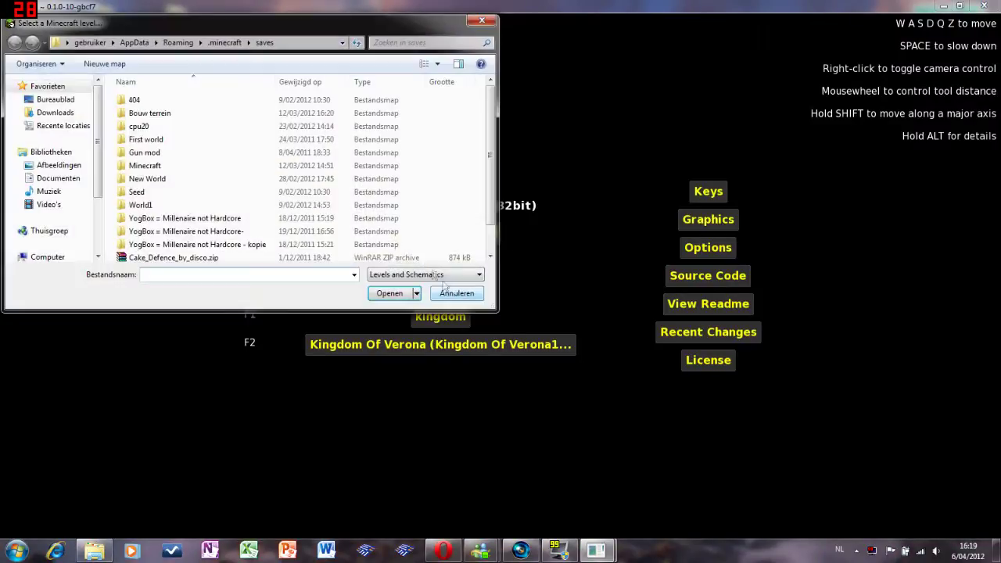
pyautogui.click(53, 181)
pyautogui.doubleClick(166, 188)
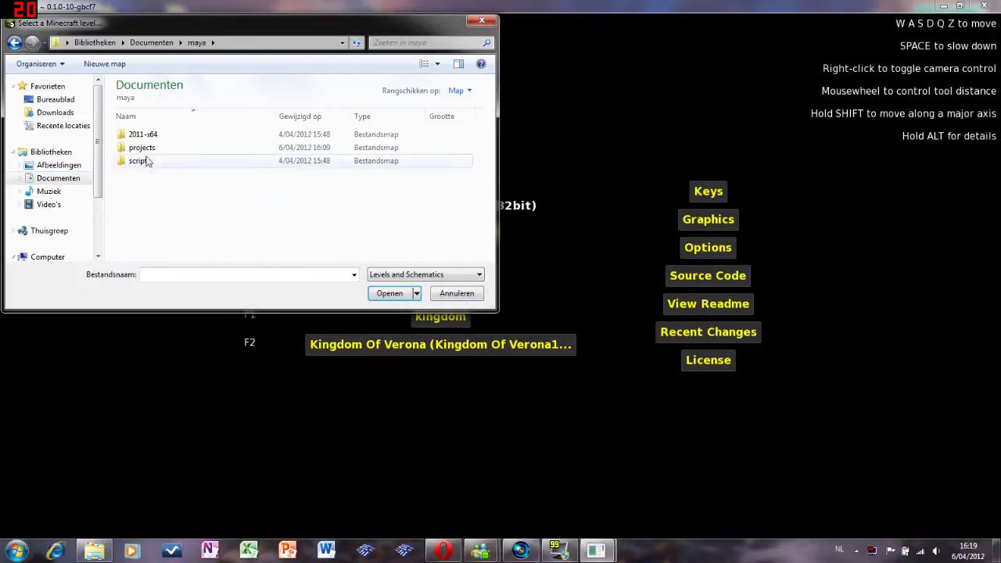
pyautogui.doubleClick(147, 148)
pyautogui.doubleClick(155, 161)
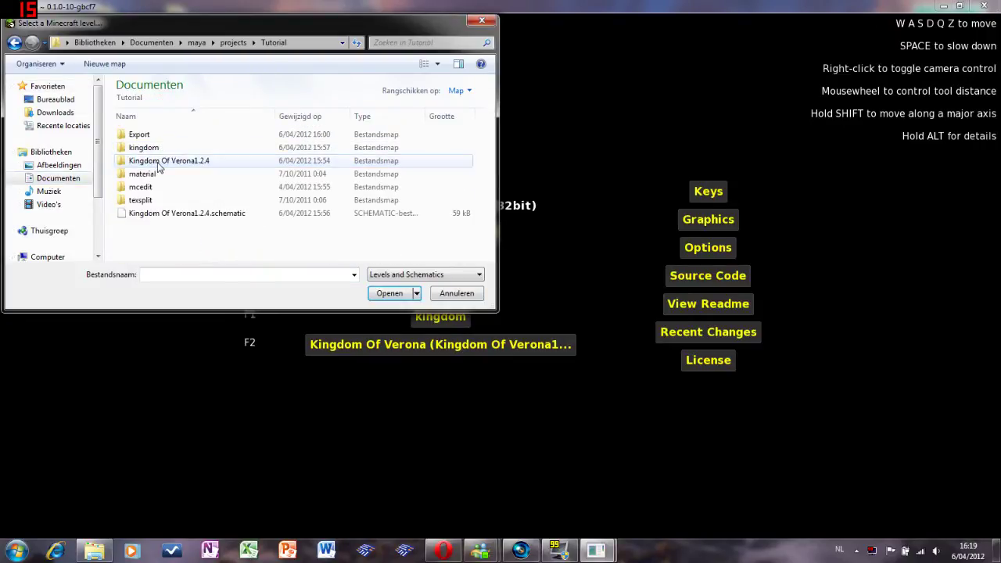
pyautogui.doubleClick(160, 160)
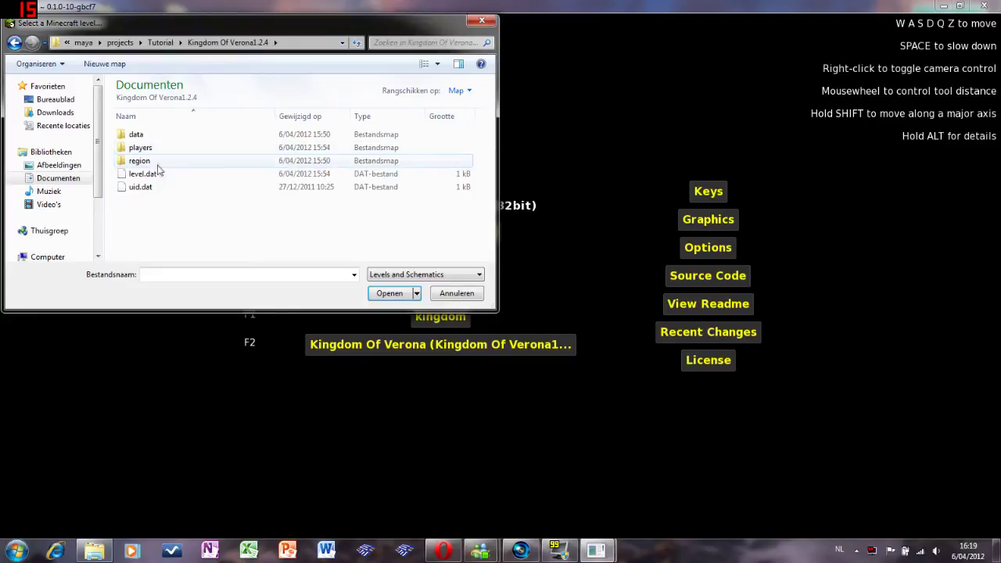
pyautogui.doubleClick(162, 176)
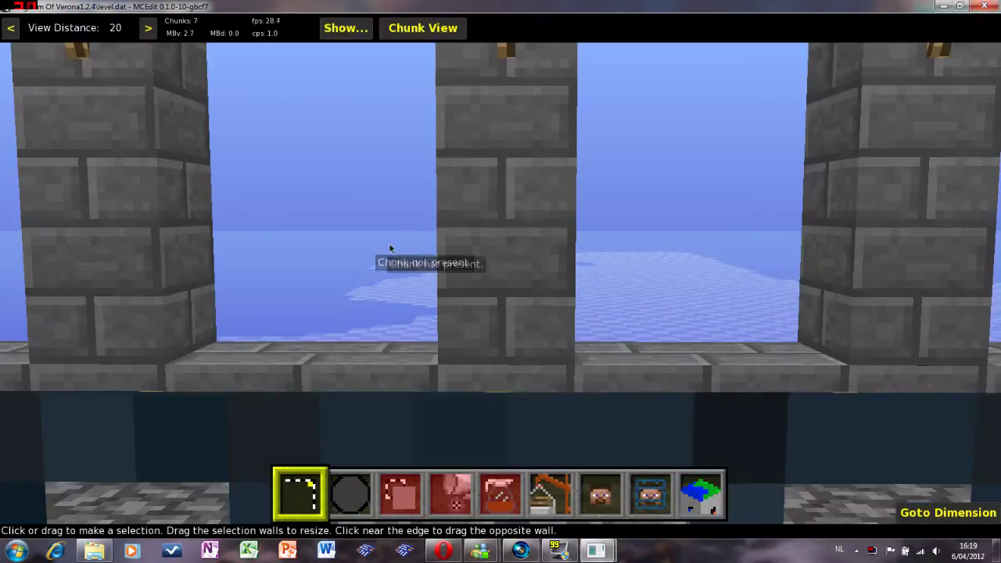
# Select a box of about 110W x 128L x 90H blocks enclosing the blue-roofed castle
pyautogui.moveTo(380, 242); pyautogui.dragTo(368, 312, button='right')
pyautogui.moveTo(407, 352); pyautogui.dragTo(555, 192, button='right')
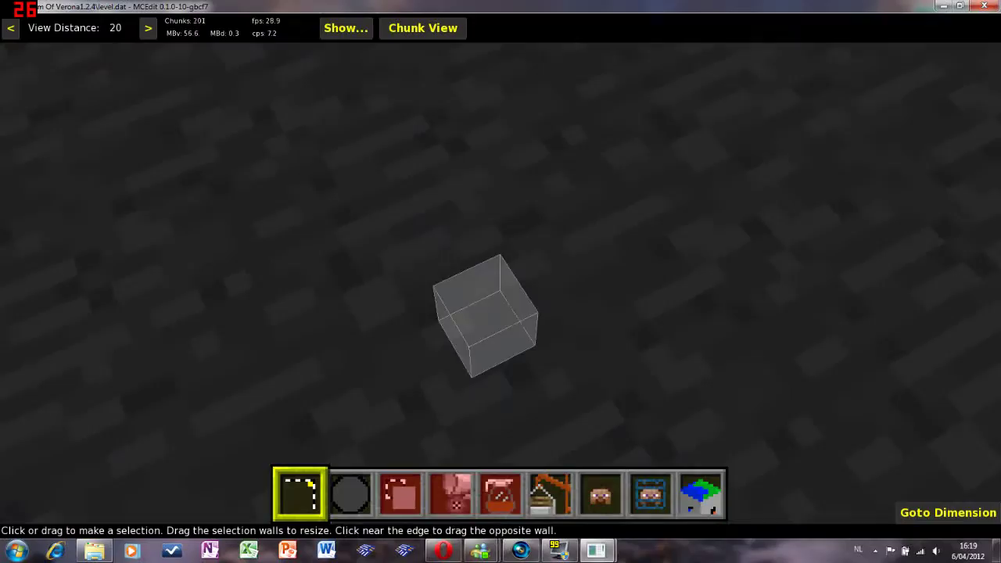
pyautogui.moveTo(555, 191); pyautogui.dragTo(548, 180, button='right')
pyautogui.moveTo(533, 304); pyautogui.dragTo(504, 274)
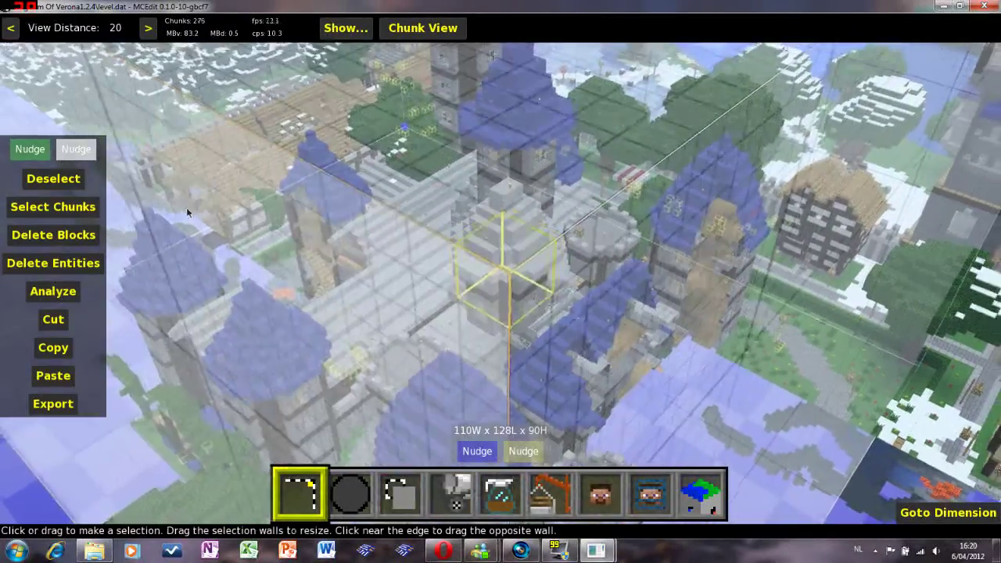
pyautogui.press('s')
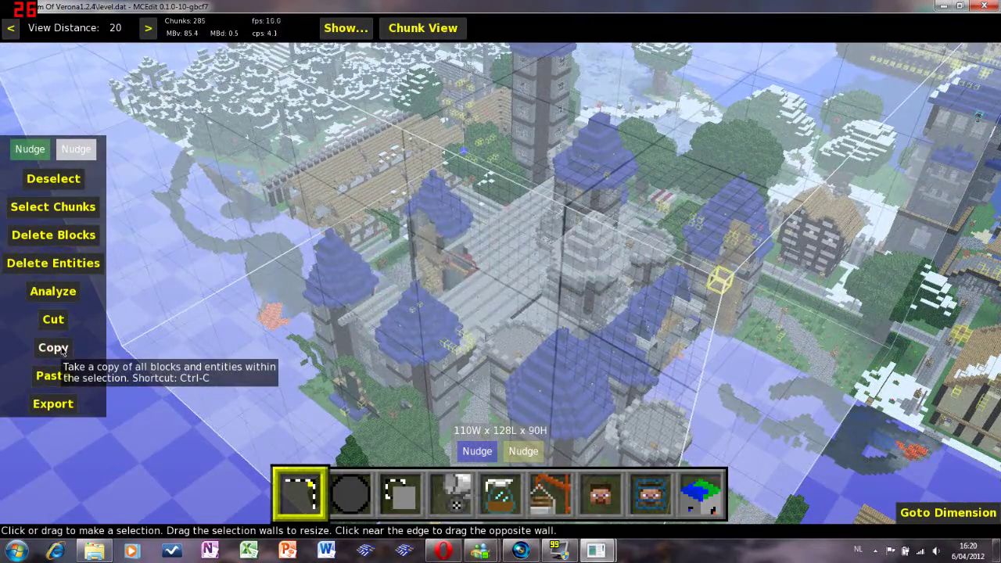
# Copy the selected castle blocks and save them as Kingdom Of Verona1.2.4.schematic in the maya projects Tutorial folder
pyautogui.click(62, 352)
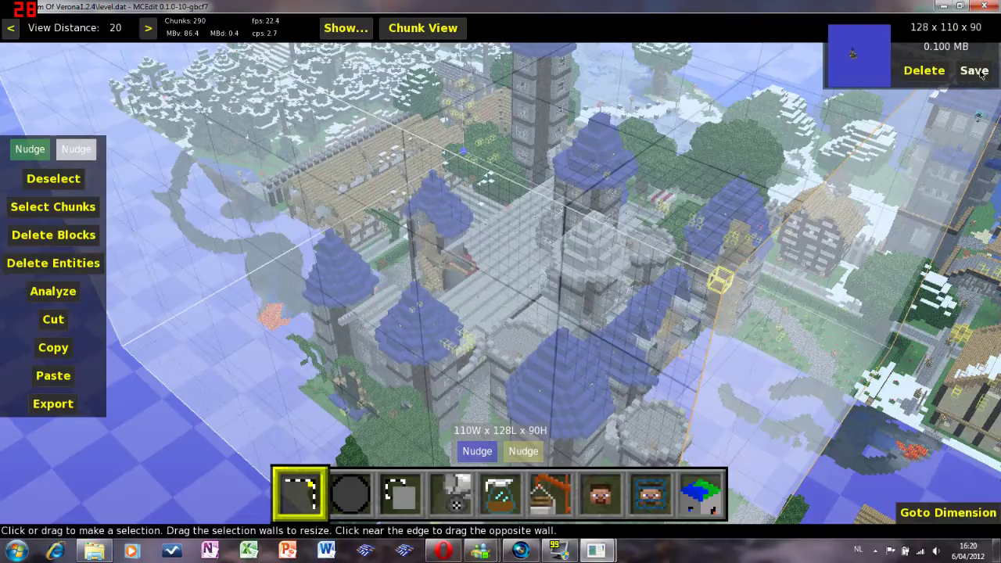
pyautogui.click(974, 70)
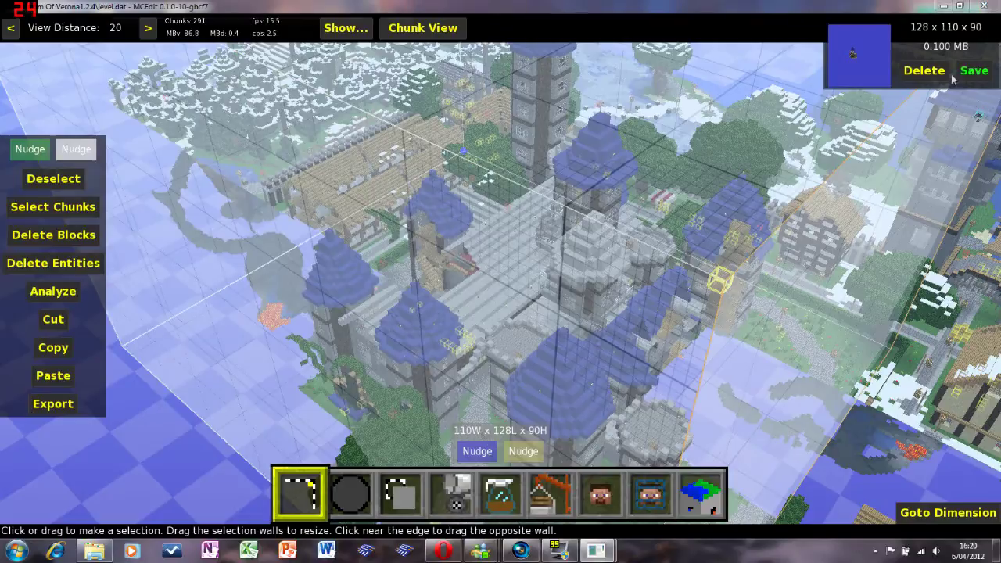
pyautogui.click(58, 178)
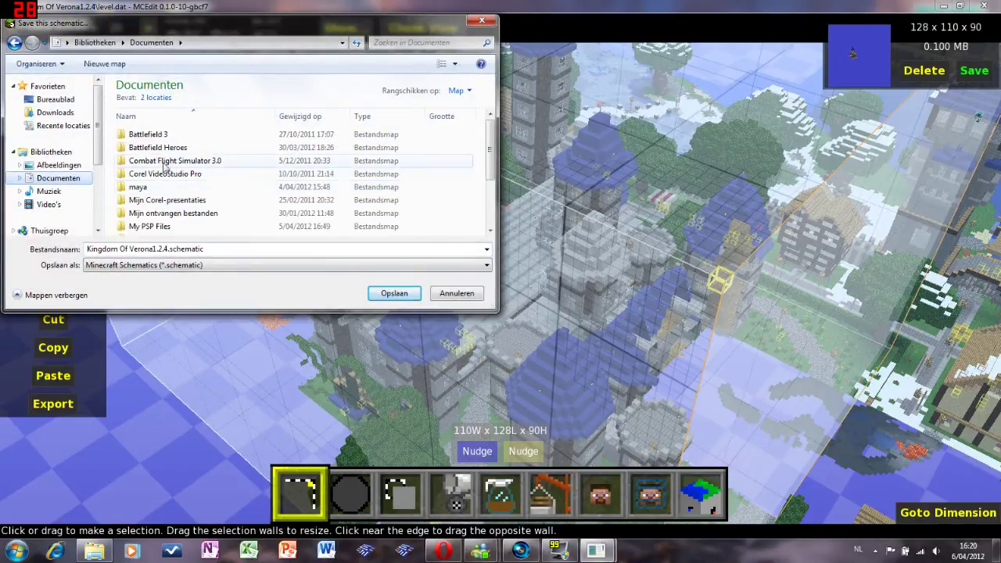
pyautogui.doubleClick(166, 189)
pyautogui.doubleClick(152, 148)
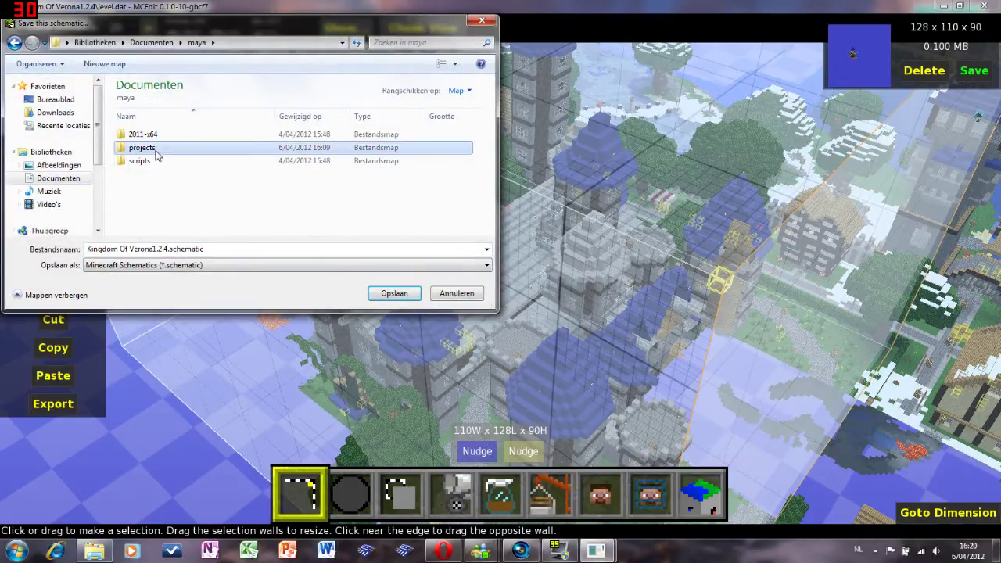
pyautogui.doubleClick(160, 161)
pyautogui.click(184, 213)
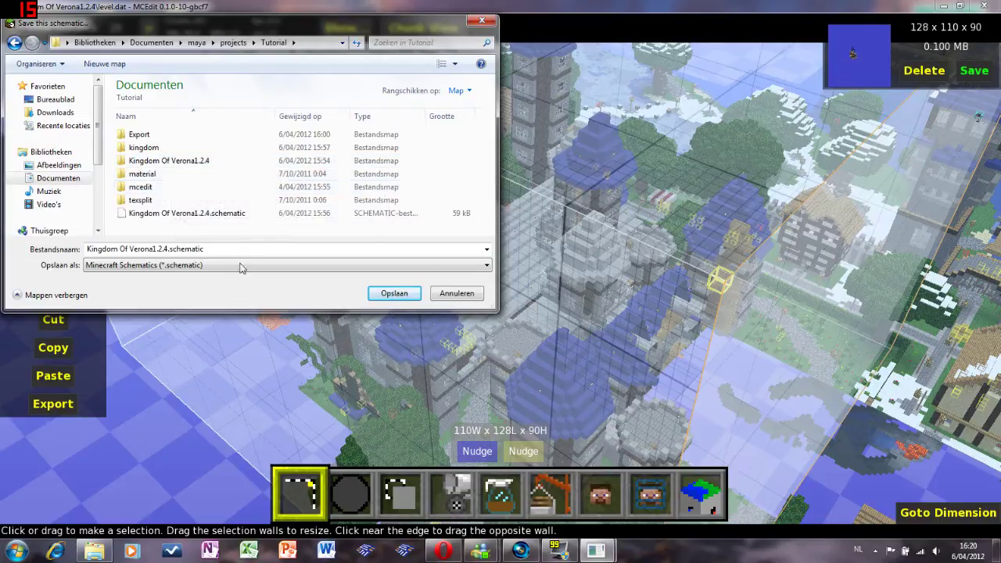
pyautogui.click(394, 293)
pyautogui.click(536, 277)
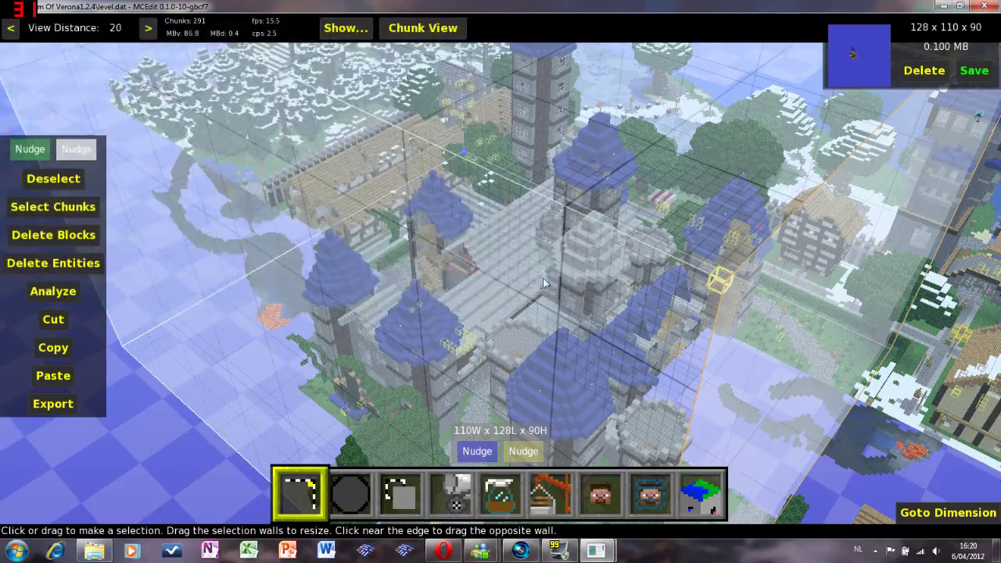
# Close the Kingdom Of Verona level with MCEdit and start MCEdit again from the mcedit folder
pyautogui.press('w')
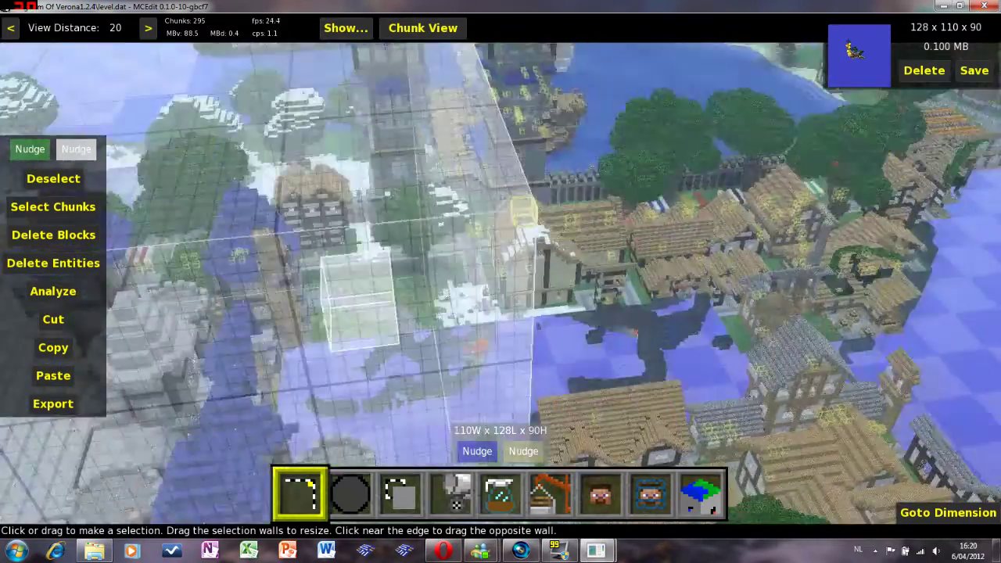
pyautogui.hotkey('alt', 'F4')
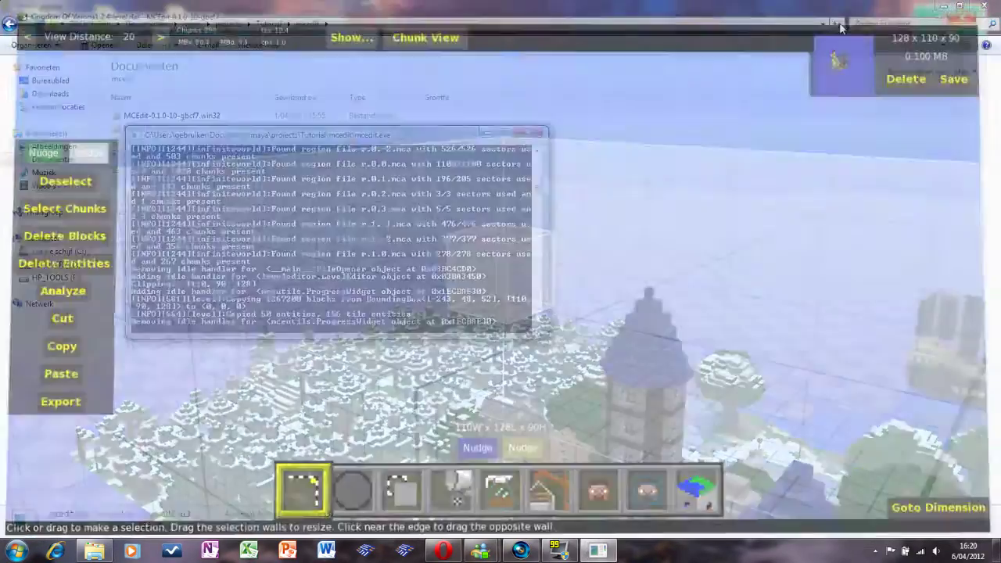
pyautogui.doubleClick(167, 155)
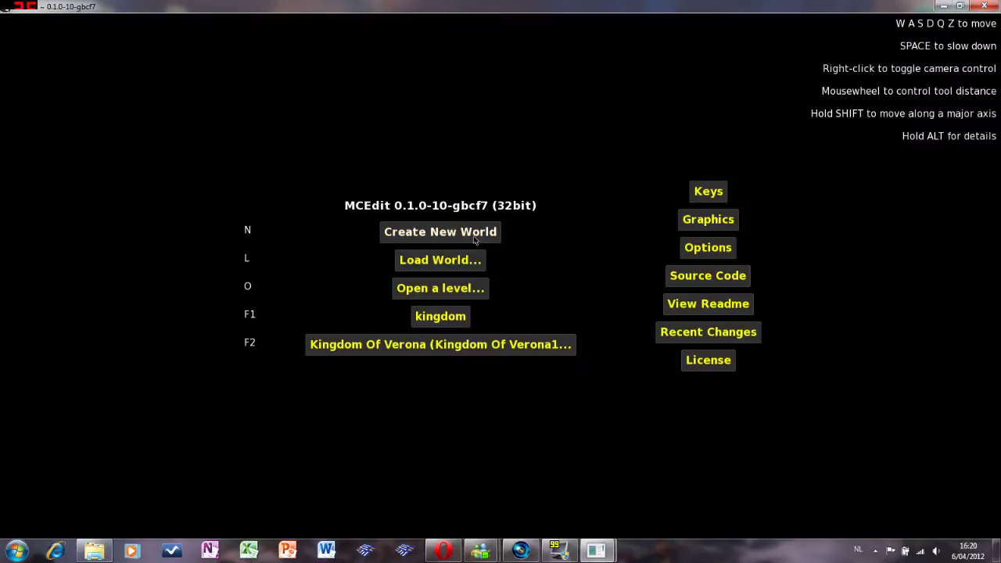
# Set up a new Creative world with 0 East-West chunks, 0 North-South chunks and a Y value of 0
pyautogui.click(474, 235)
pyautogui.click(476, 180)
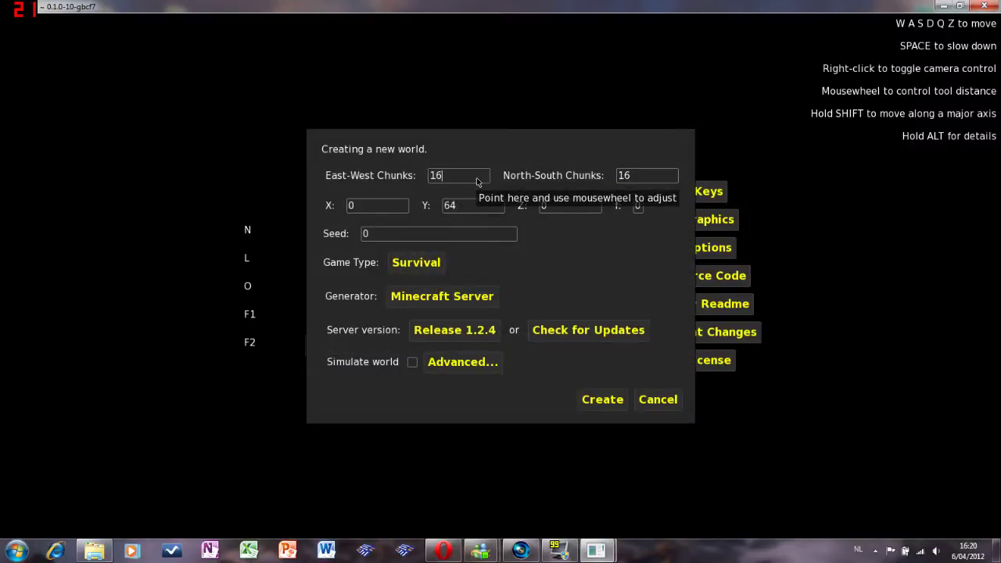
pyautogui.write('0')
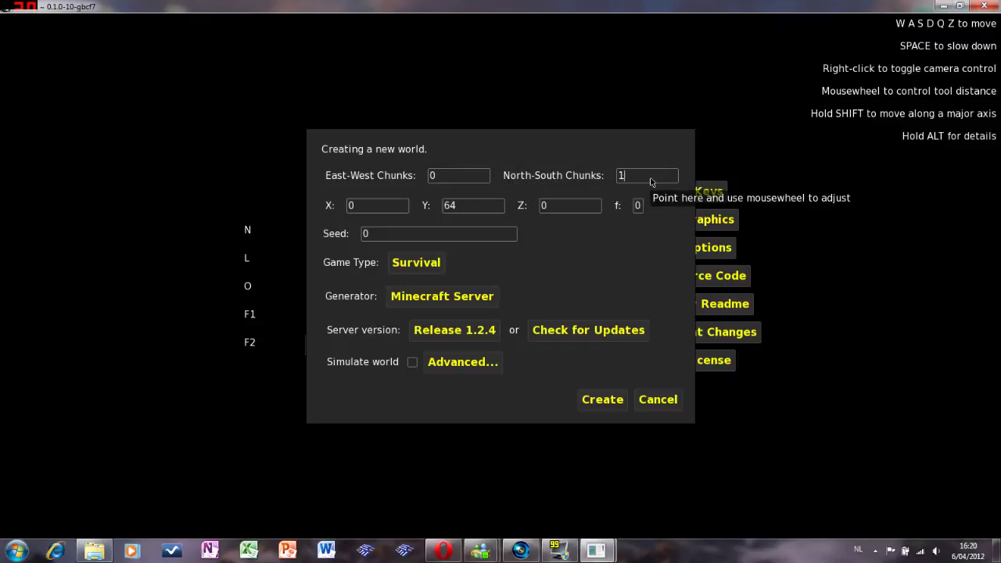
pyautogui.write('0')
pyautogui.click(485, 208)
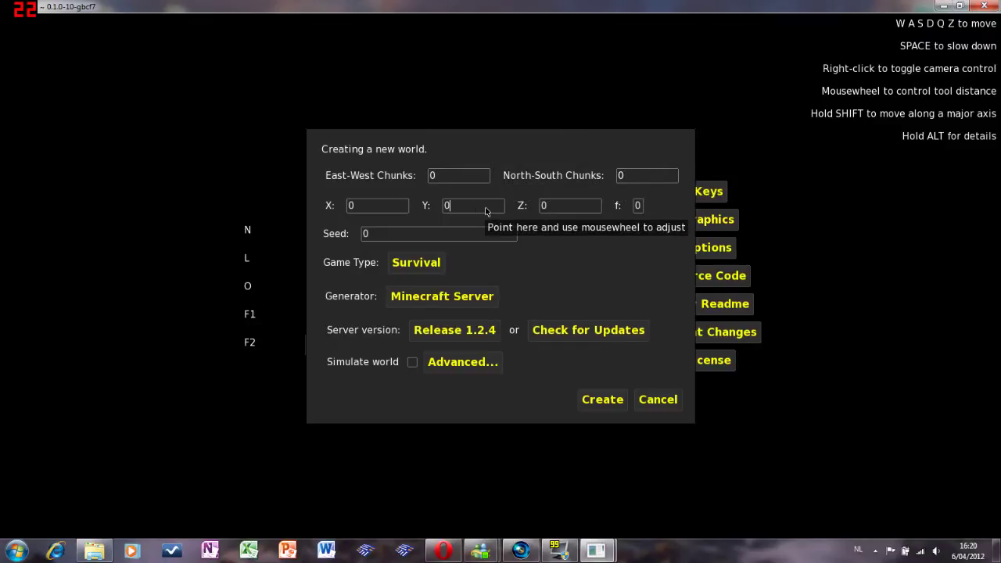
pyautogui.click(407, 261)
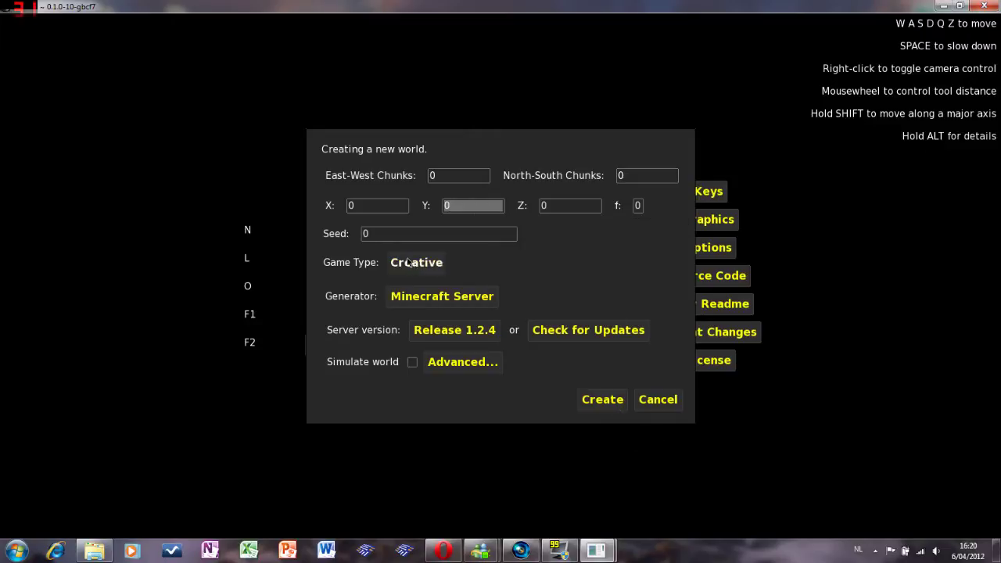
# Start creating the world and choose the Tutorial folder under Documents, maya, projects as its save location
pyautogui.click(592, 401)
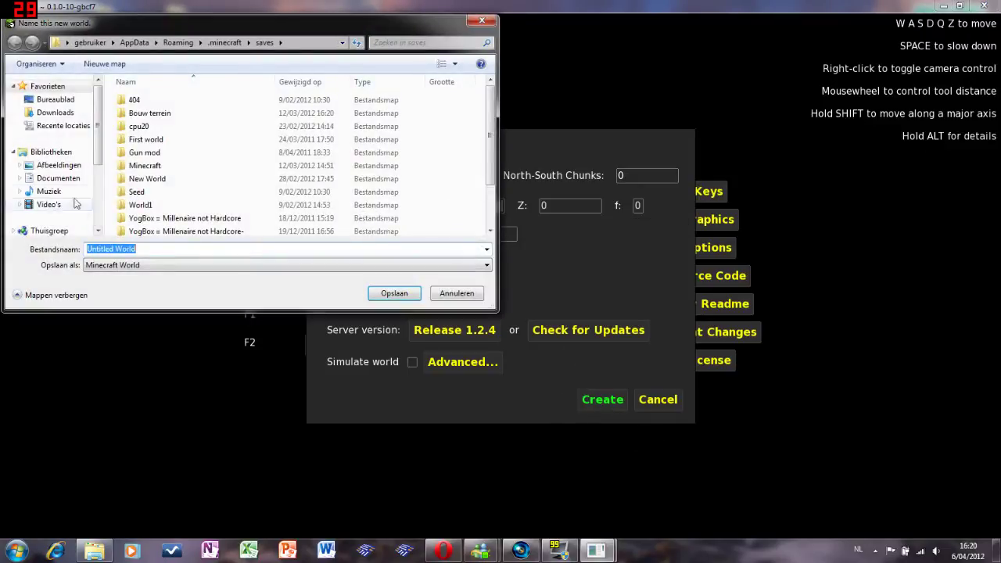
pyautogui.click(58, 178)
pyautogui.doubleClick(190, 192)
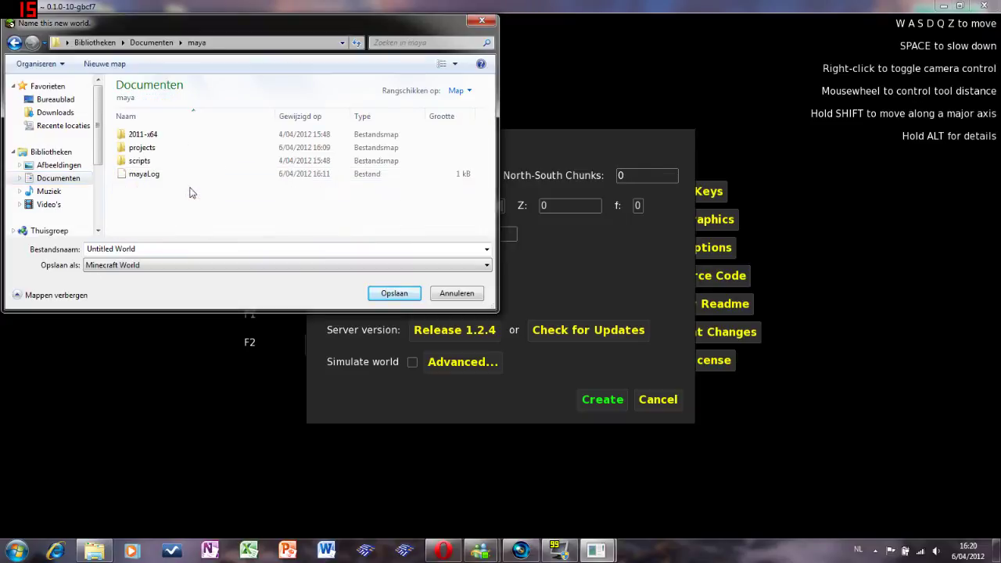
pyautogui.doubleClick(147, 147)
pyautogui.click(160, 162)
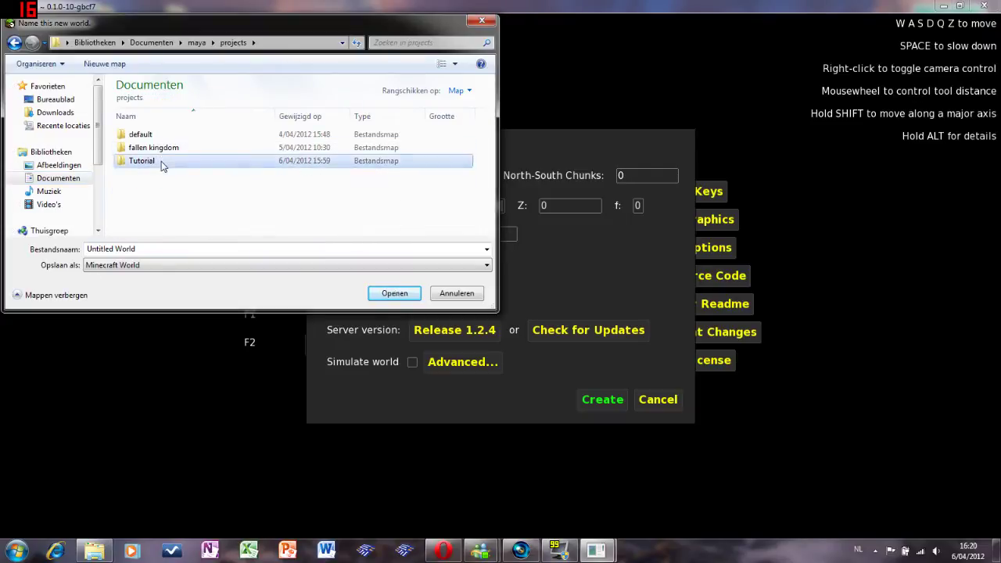
pyautogui.doubleClick(161, 164)
pyautogui.click(191, 153)
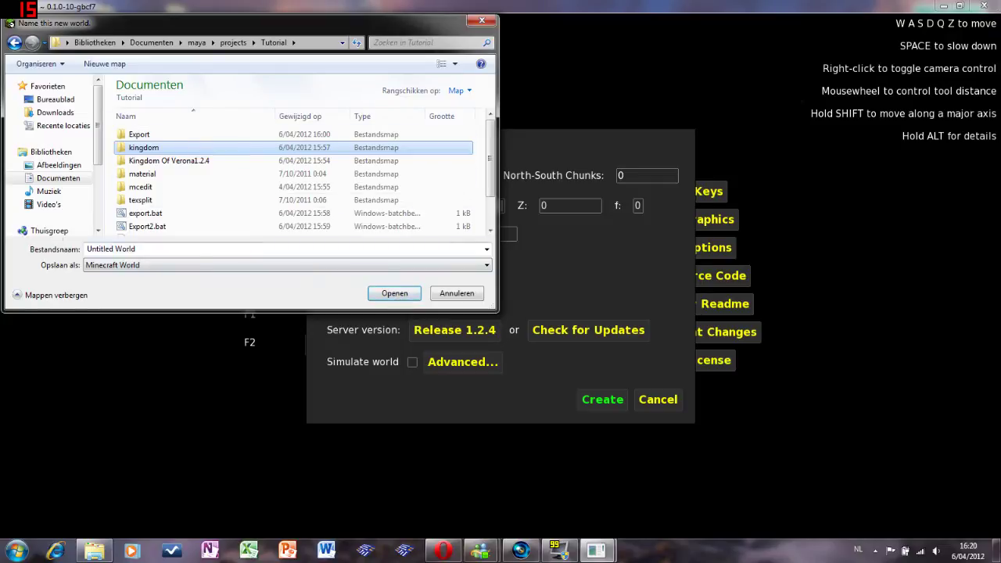
# Enter kingdom as the new world's name
pyautogui.press('Tab')
pyautogui.write('kin')
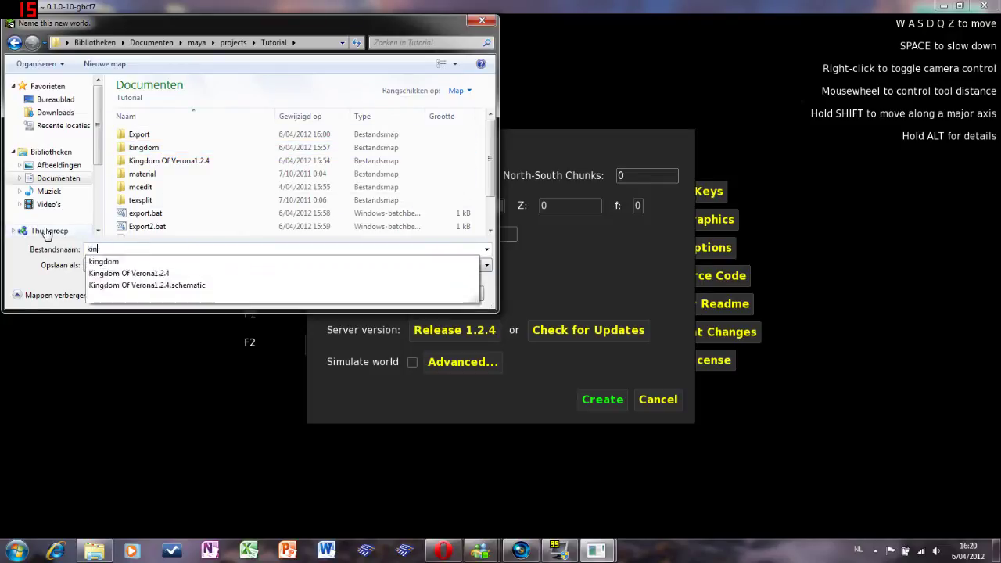
pyautogui.write('dom')
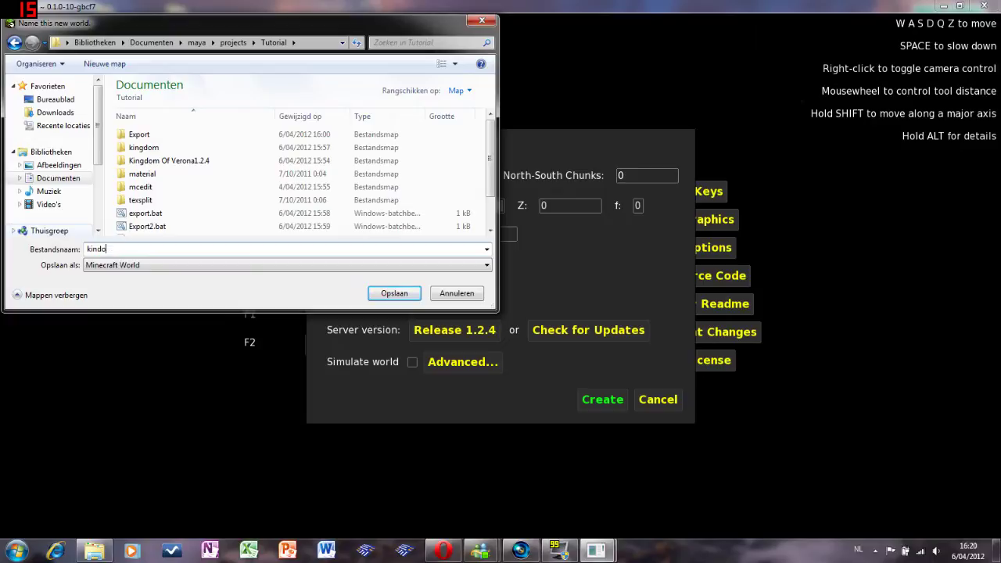
pyautogui.press('BackSpace')
pyautogui.write('gdom')
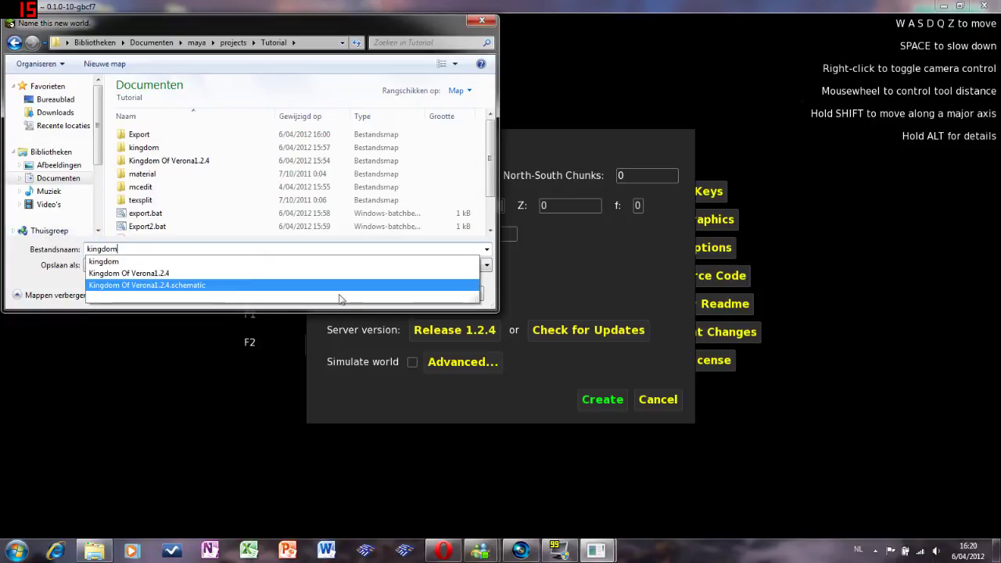
pyautogui.click(344, 313)
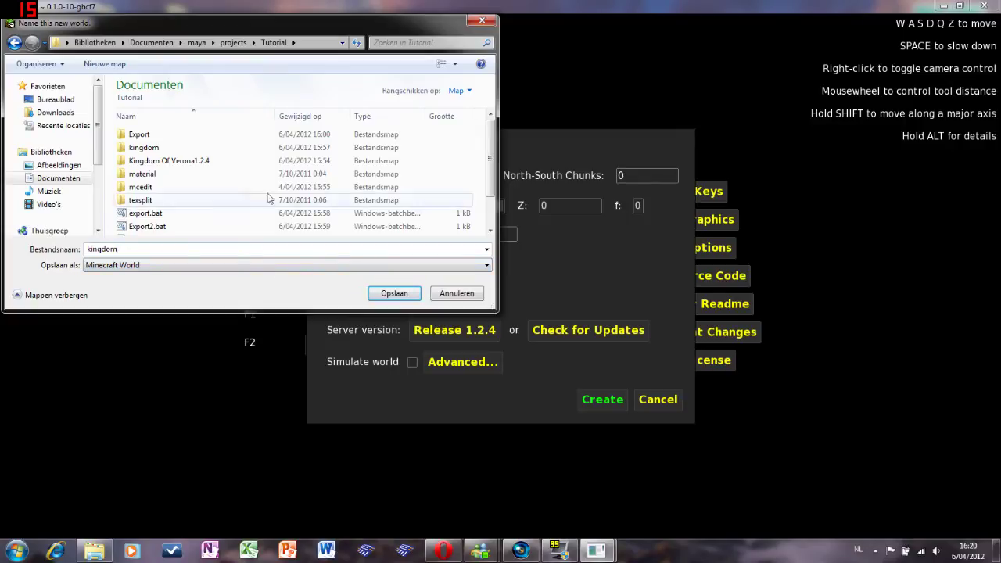
# Replace the existing kingdom folder in Tutorial with the new world and create its first chunks
pyautogui.click(163, 148)
pyautogui.press('Delete')
pyautogui.press('Return')
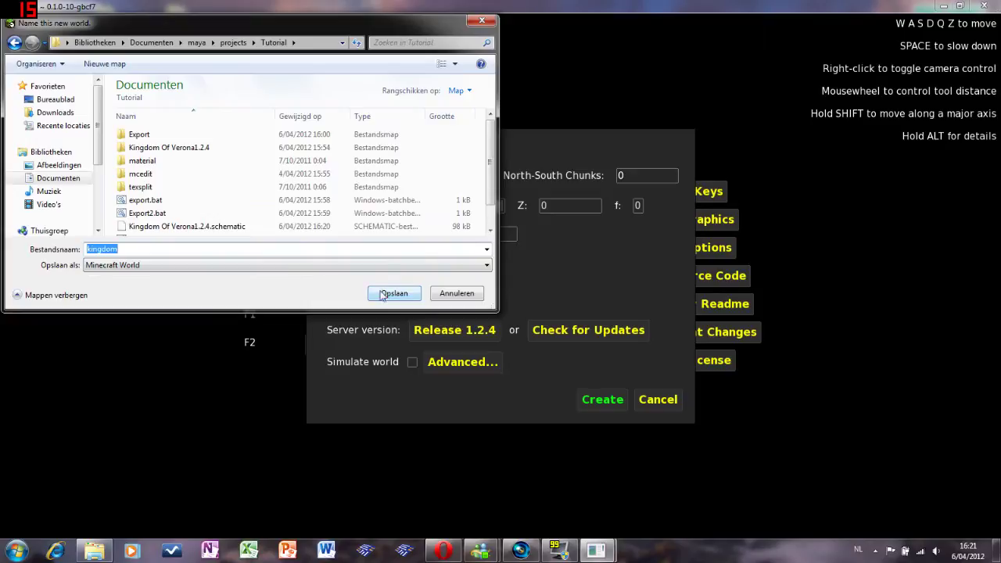
pyautogui.click(382, 294)
pyautogui.click(638, 293)
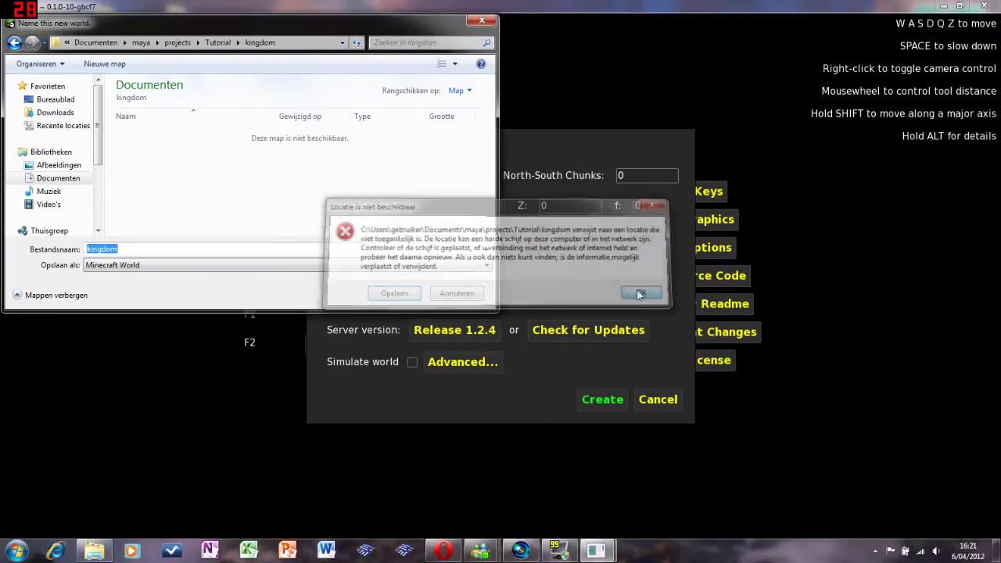
pyautogui.click(394, 291)
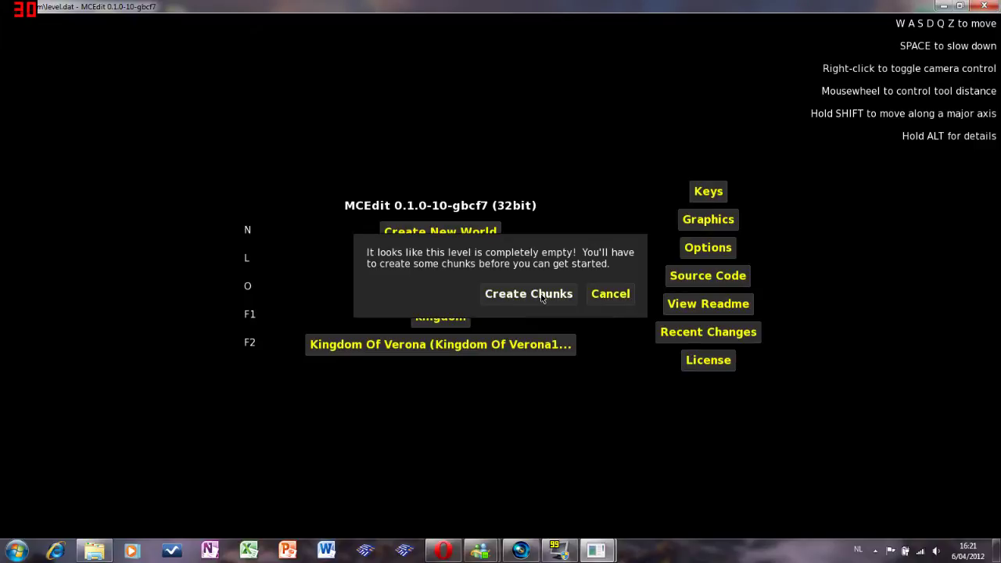
pyautogui.click(542, 296)
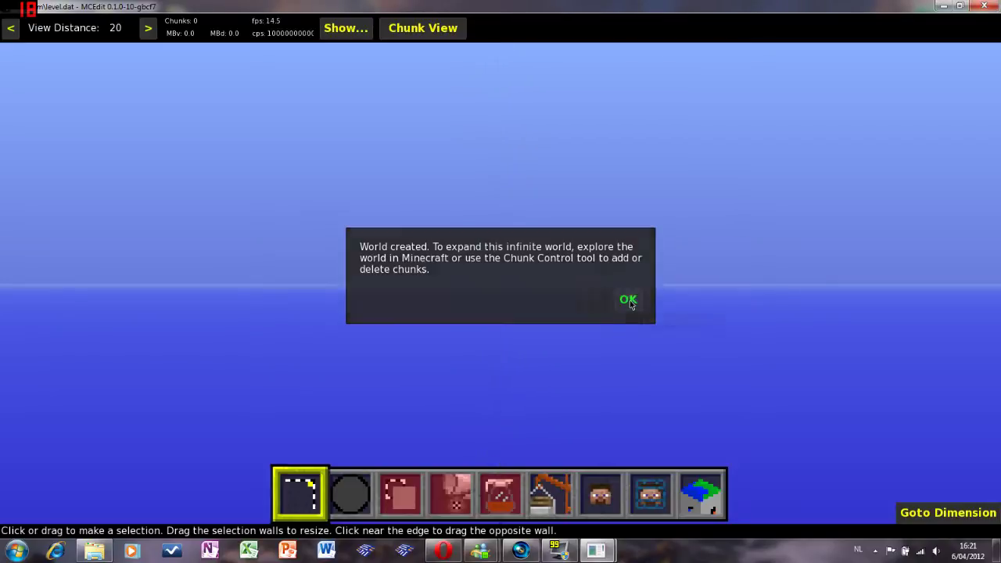
pyautogui.click(625, 297)
# Load Kingdom Of Verona1.2.4.schematic from the maya projects Tutorial folder for import into the empty world
pyautogui.moveTo(552, 351)
pyautogui.mouseDown(button='right')
pyautogui.moveTo(484, 359)
pyautogui.moveTo(469, 422)
pyautogui.moveTo(481, 485)
pyautogui.mouseUp(button='right')
pyautogui.click(547, 489)
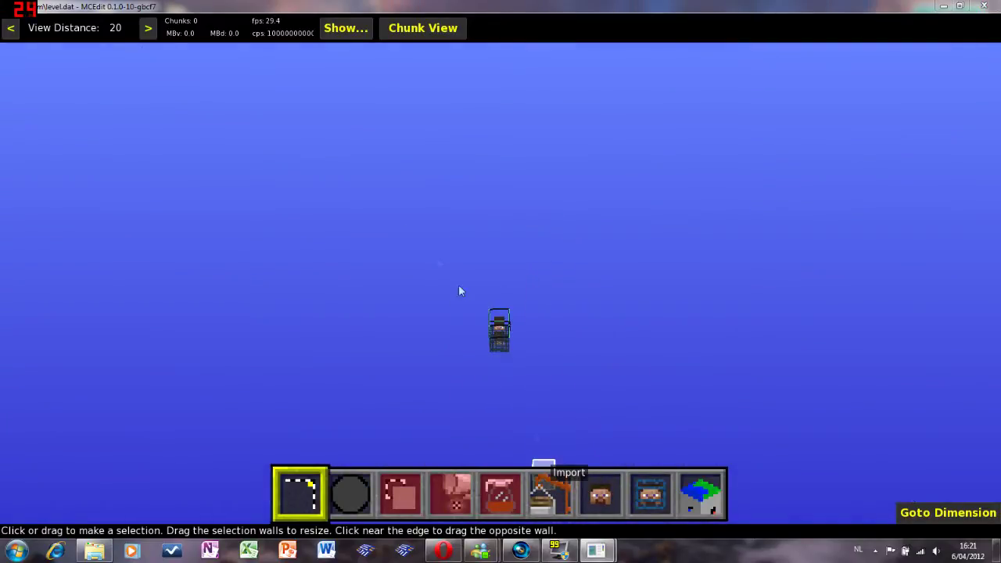
pyautogui.click(58, 178)
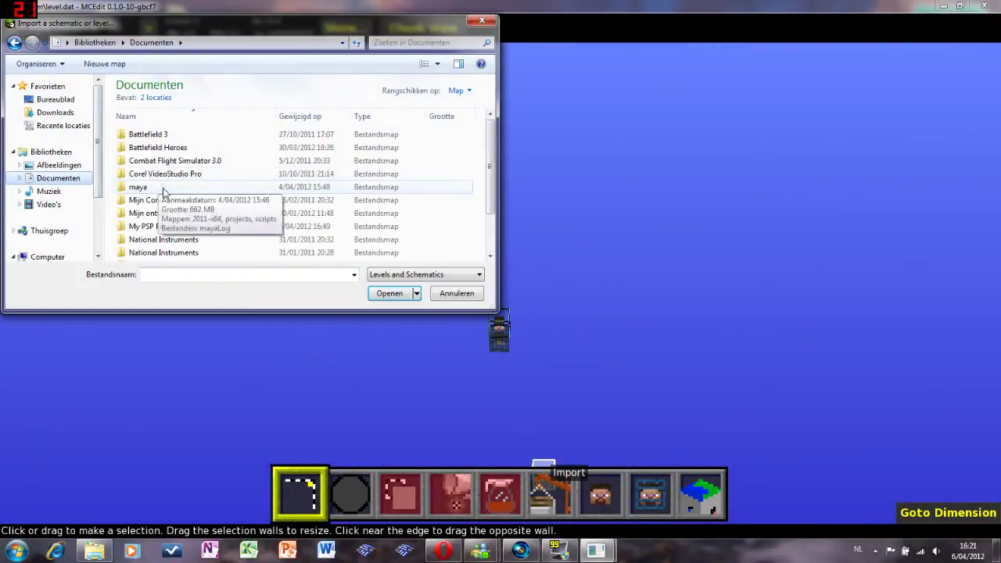
pyautogui.doubleClick(144, 187)
pyautogui.doubleClick(154, 148)
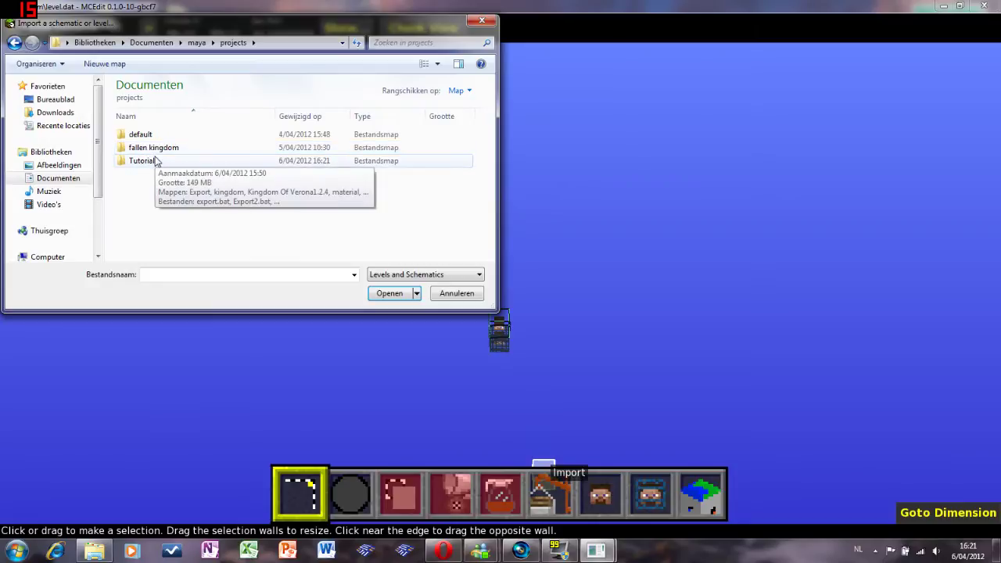
pyautogui.doubleClick(155, 160)
pyautogui.doubleClick(172, 215)
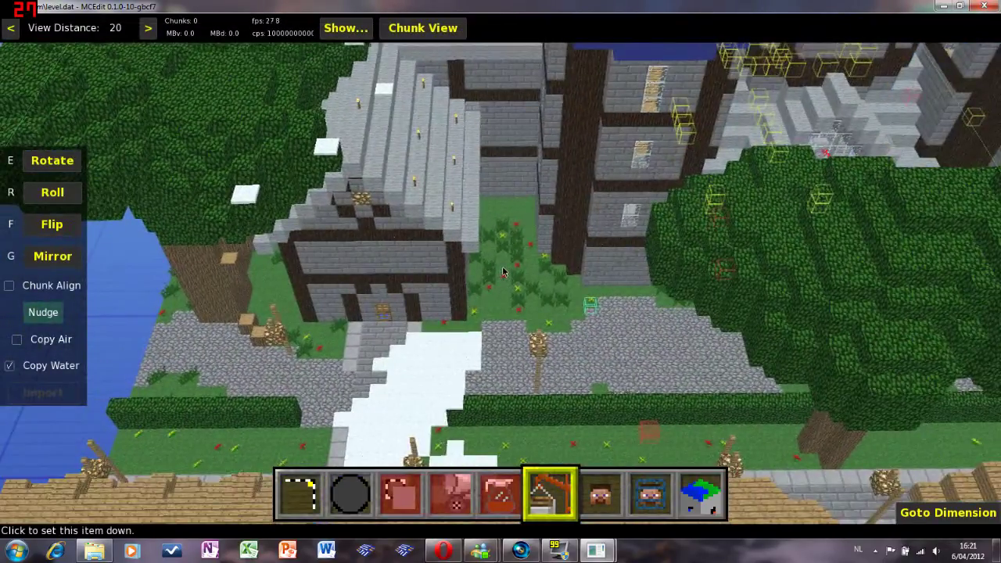
# Set the castle schematic down in the empty world, import it and save the world
pyautogui.click(502, 271)
pyautogui.press('s')
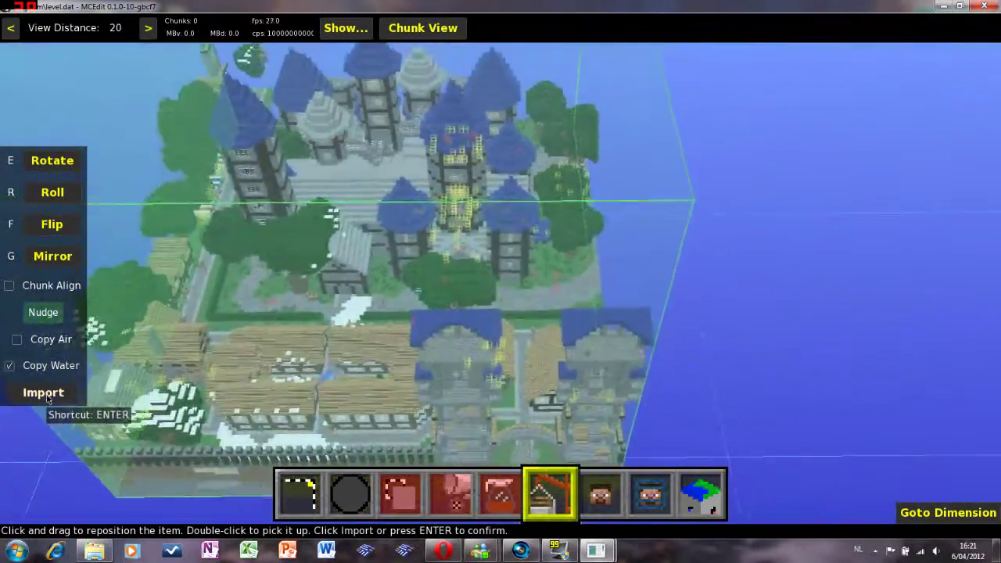
pyautogui.click(43, 393)
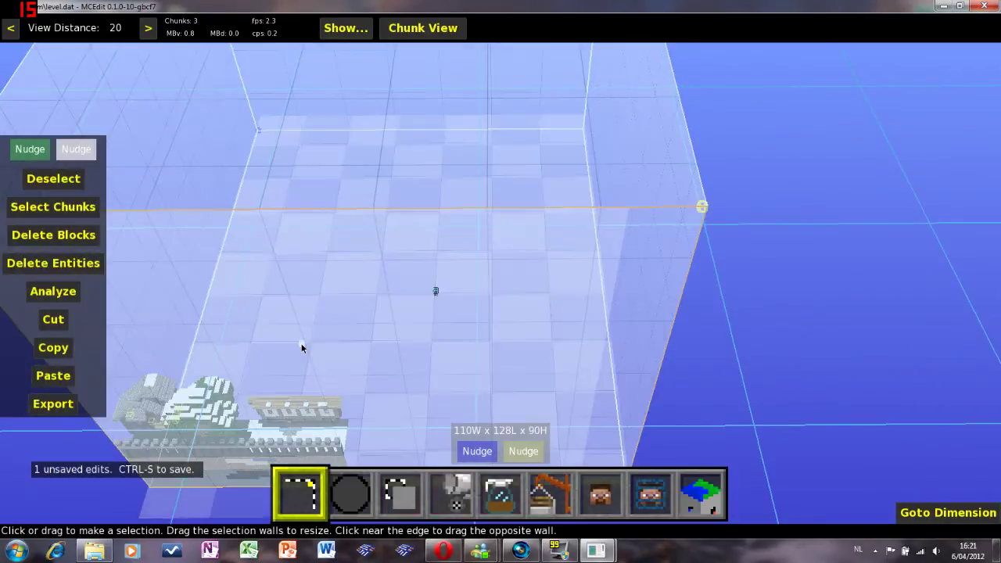
pyautogui.moveTo(302, 346); pyautogui.dragTo(743, 274, button='right')
pyautogui.press('Escape')
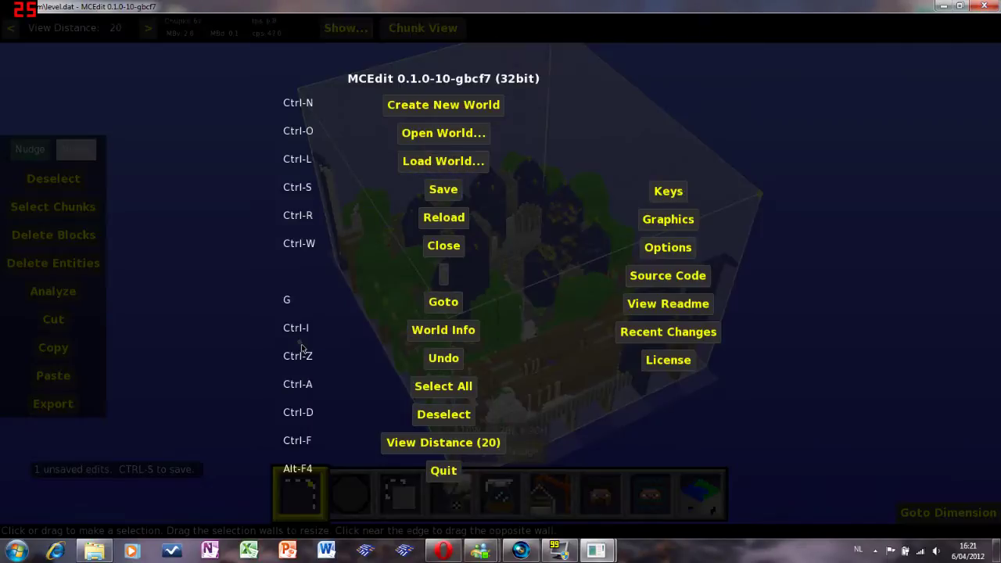
pyautogui.hotkey('ctrl', 's')
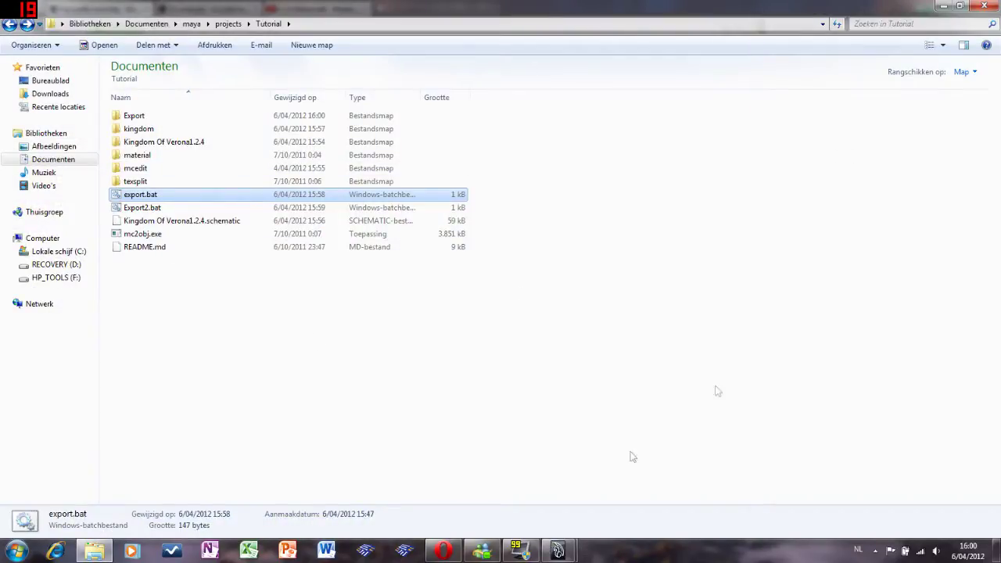
# Open the Export folder inside Tutorial and check the exported model and material files
pyautogui.click(557, 551)
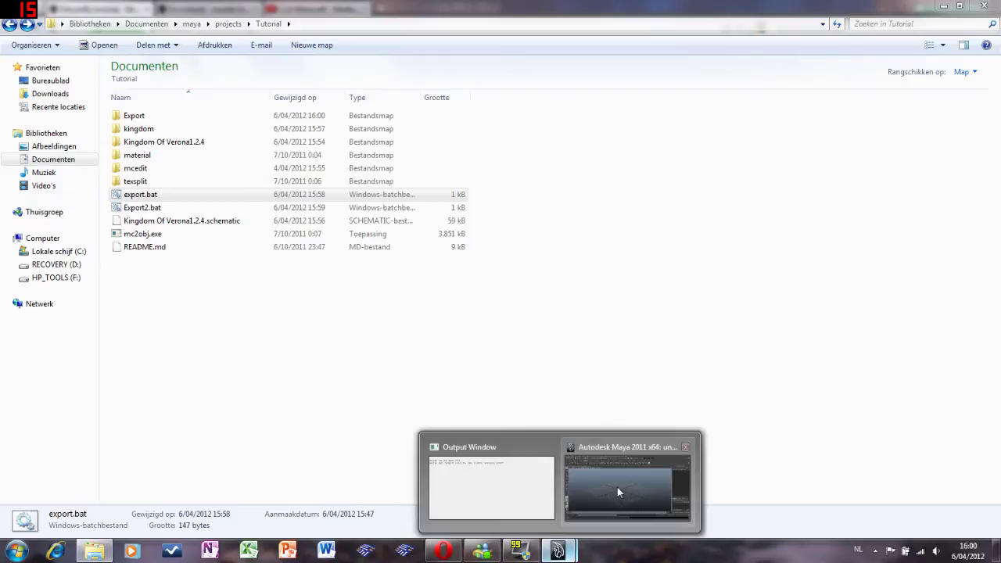
pyautogui.click(617, 490)
pyautogui.hotkey('alt', 'Tab')
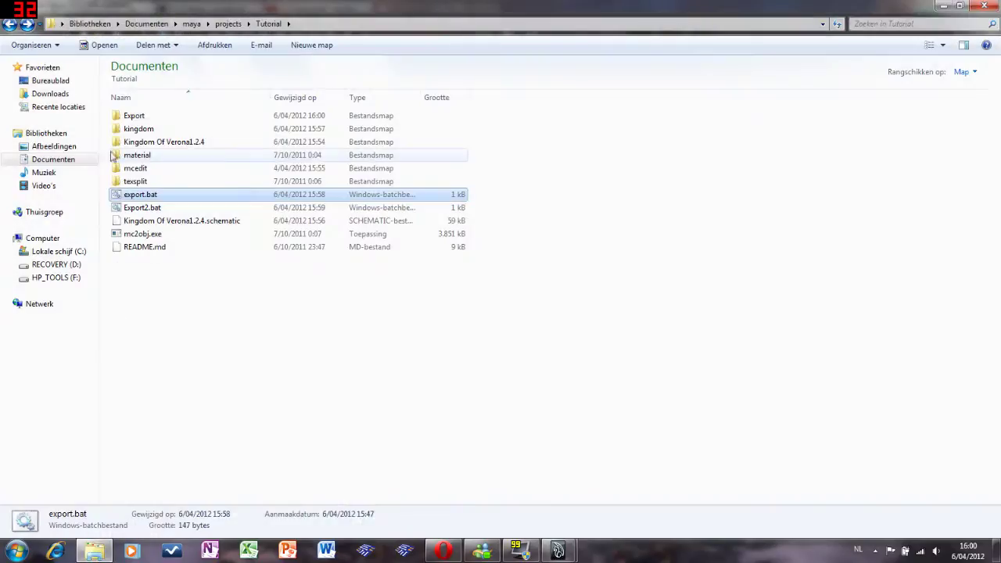
pyautogui.doubleClick(163, 120)
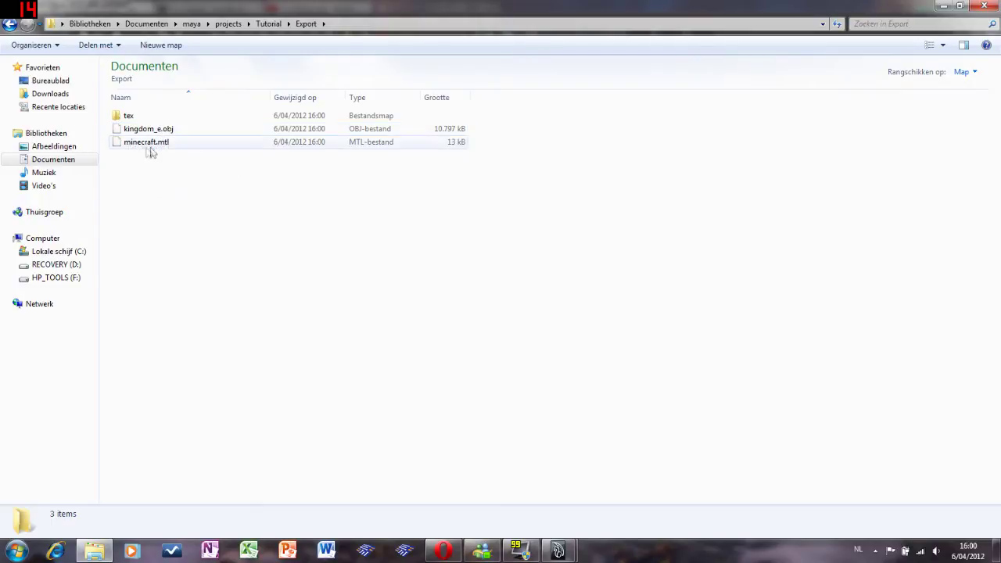
# Switch to Autodesk Maya and browse to the Tutorial folder under Documents, maya, projects as the source for a file import
pyautogui.moveTo(559, 551)
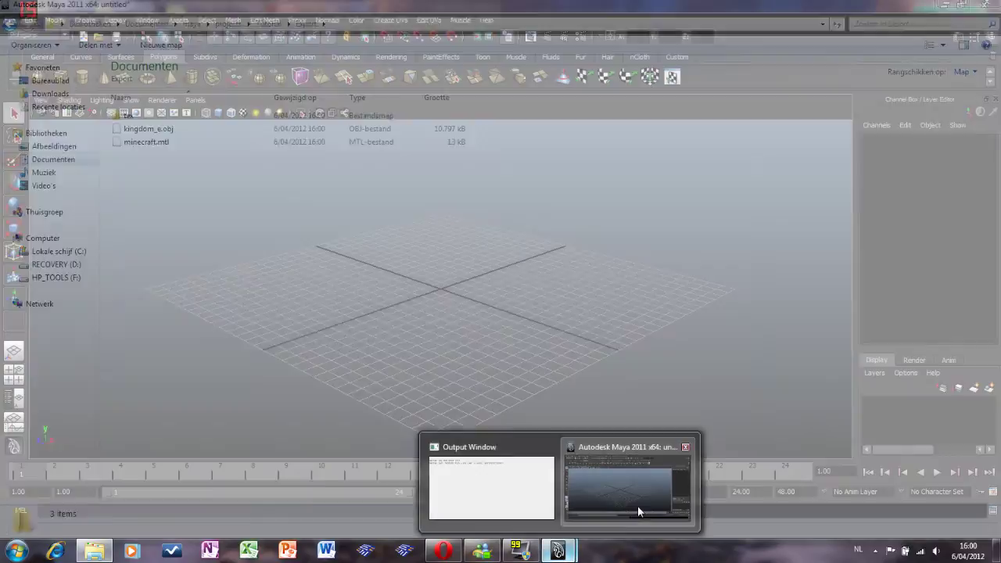
pyautogui.click(637, 505)
pyautogui.click(9, 20)
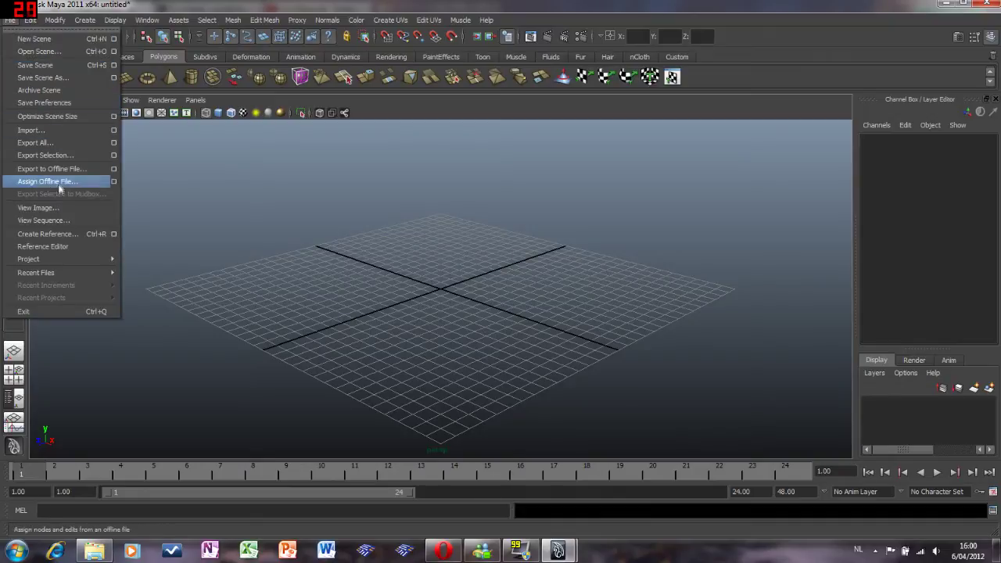
pyautogui.moveTo(61, 272)
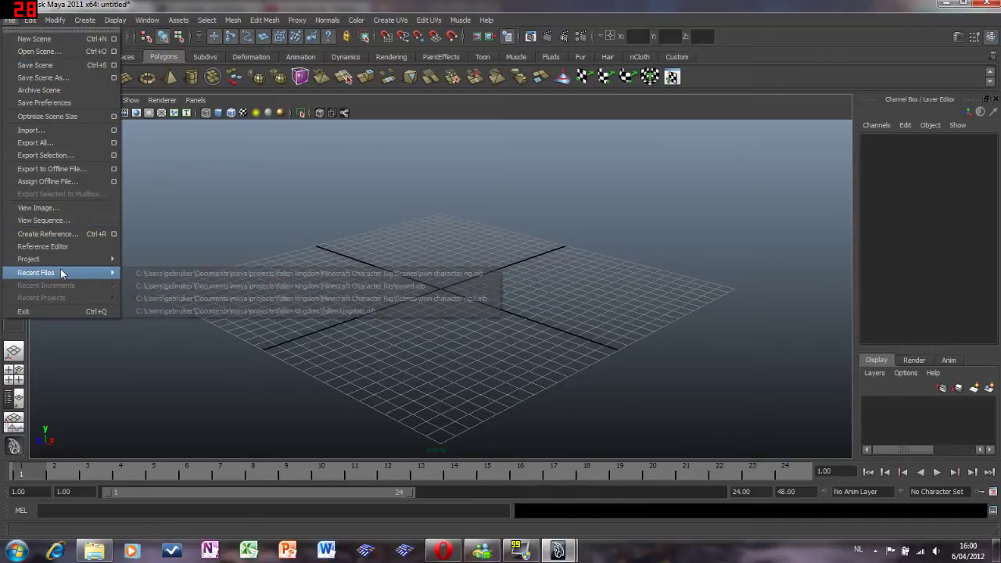
pyautogui.click(57, 129)
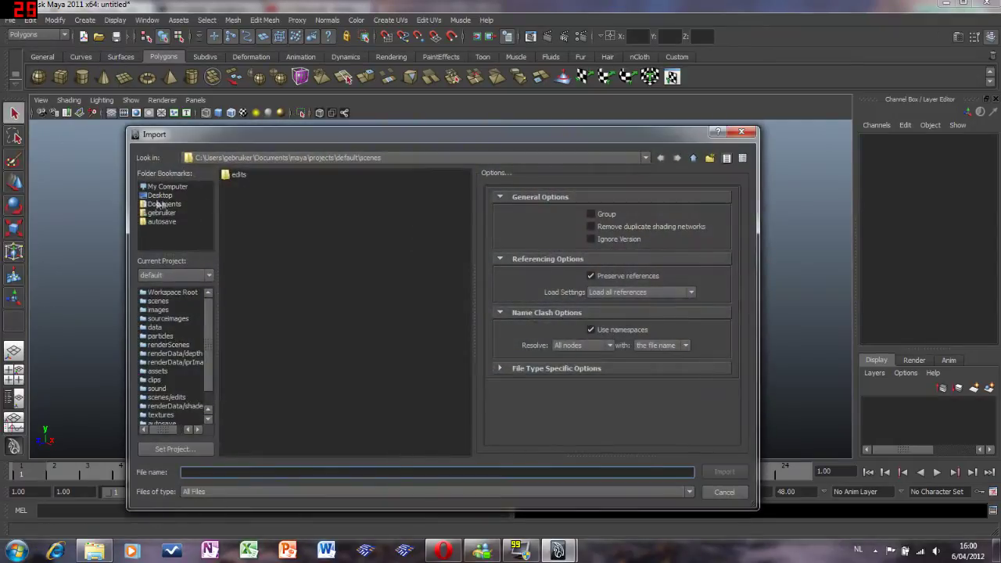
pyautogui.click(164, 204)
pyautogui.doubleClick(245, 211)
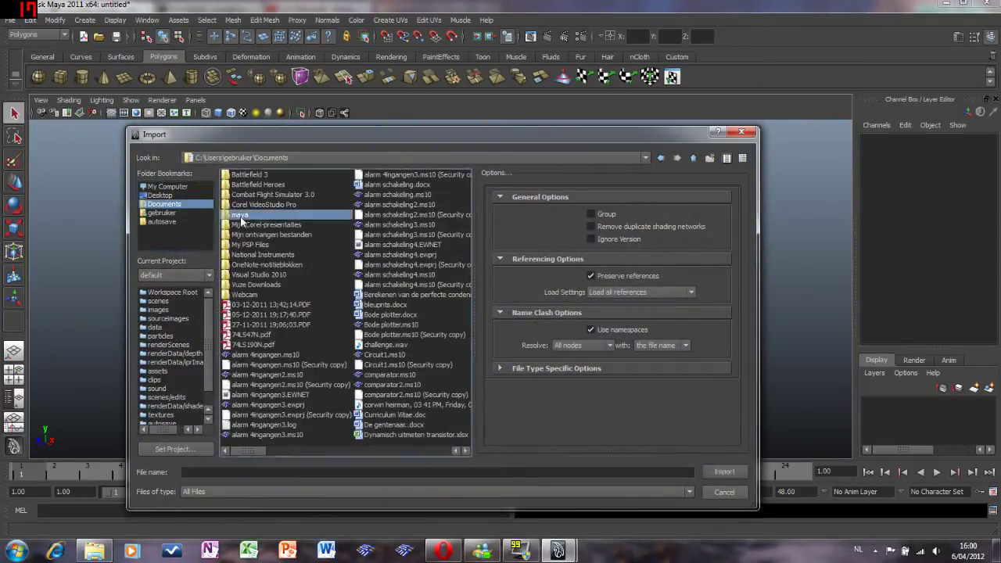
pyautogui.doubleClick(244, 184)
pyautogui.doubleClick(251, 195)
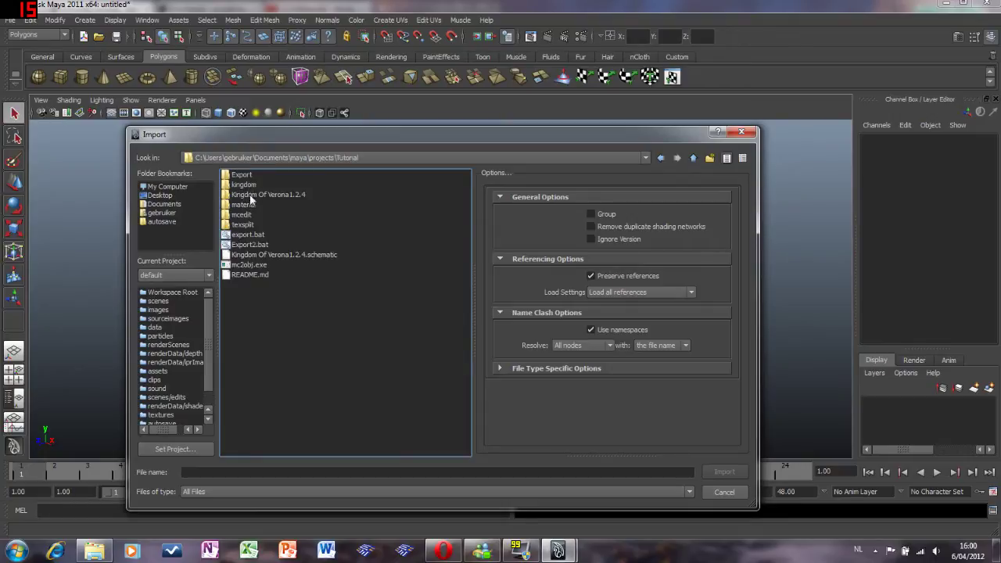
# Import kingdom_e.obj from the Export folder inside Tutorial
pyautogui.doubleClick(247, 183)
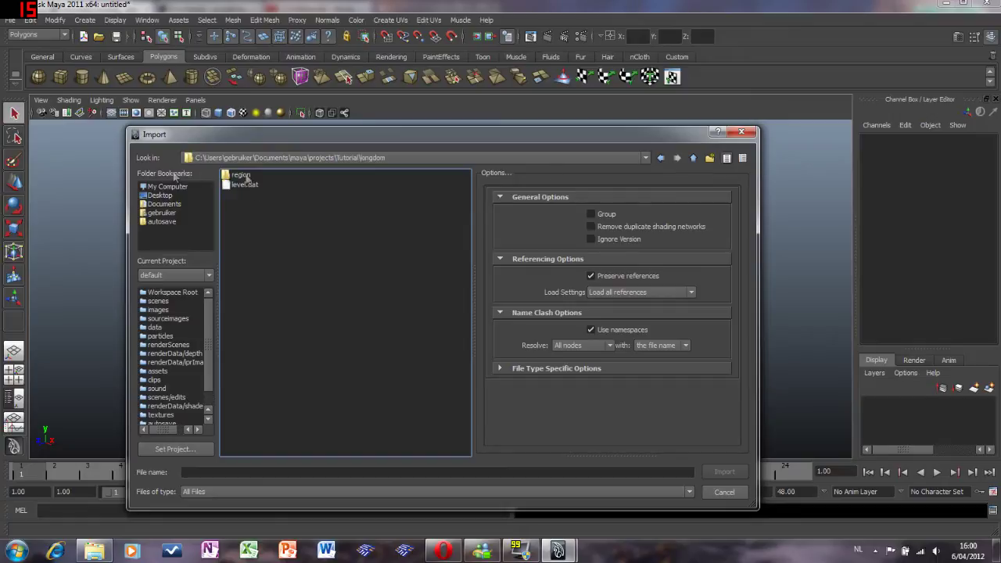
pyautogui.click(694, 157)
pyautogui.click(244, 175)
pyautogui.doubleClick(245, 179)
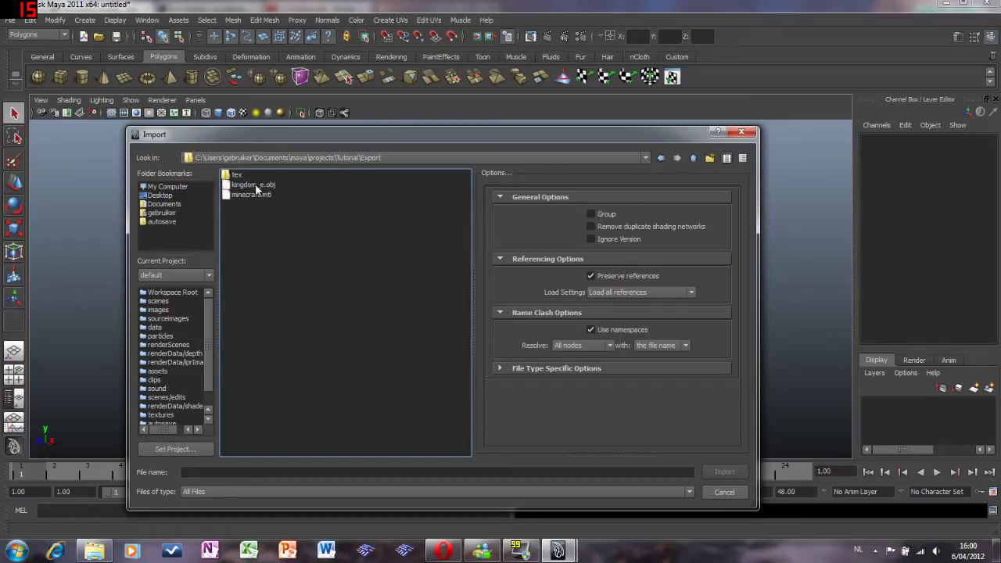
pyautogui.doubleClick(252, 185)
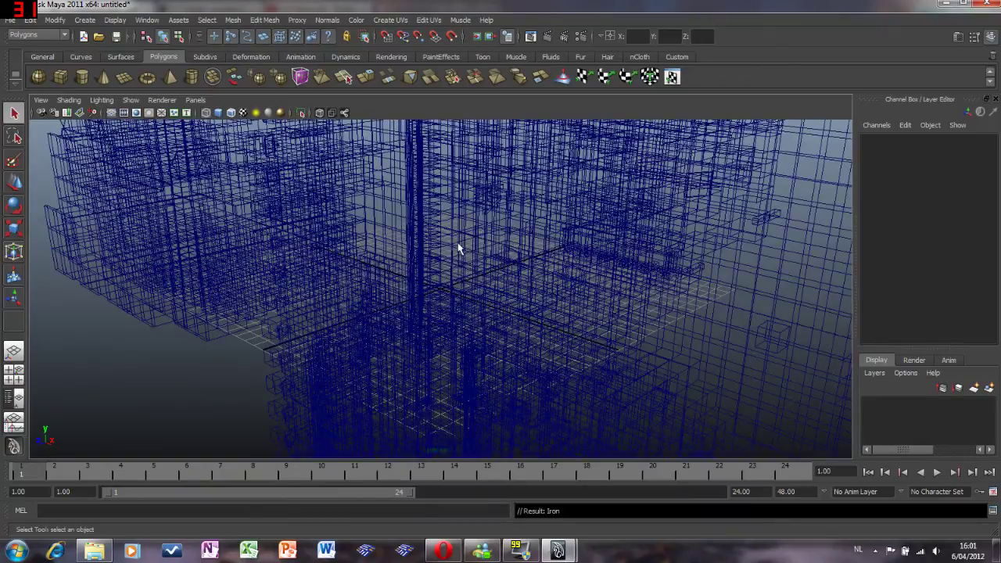
# Select all imported castle chunks and move them about -55 units along X and forward along Z to centre the model on the grid
pyautogui.keyDown('alt'); pyautogui.moveTo(354, 309); pyautogui.dragTo(721, 199); pyautogui.keyUp('alt')
pyautogui.scroll(-3, 721, 198)
pyautogui.scroll(1, 727, 206)
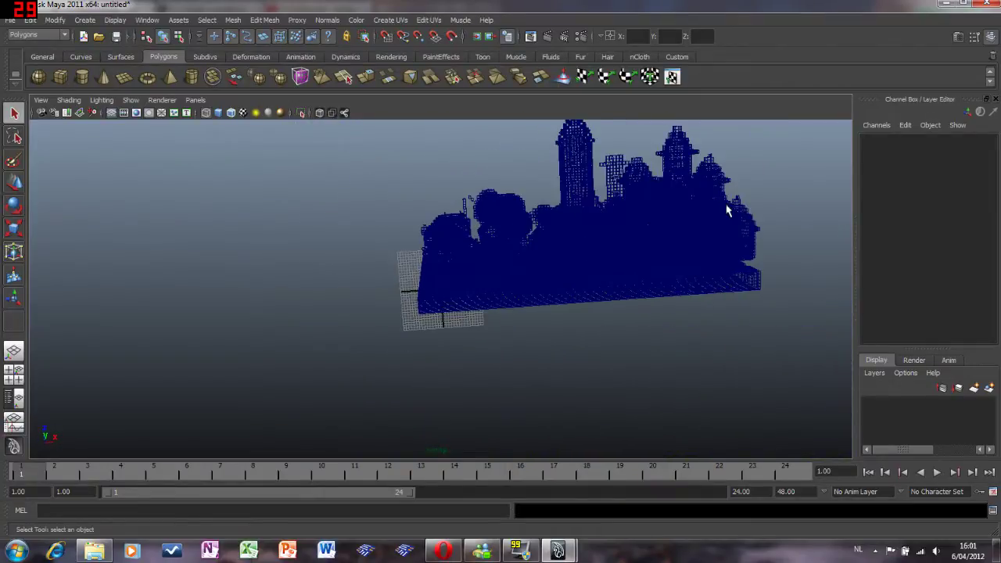
pyautogui.scroll(-2, 730, 205)
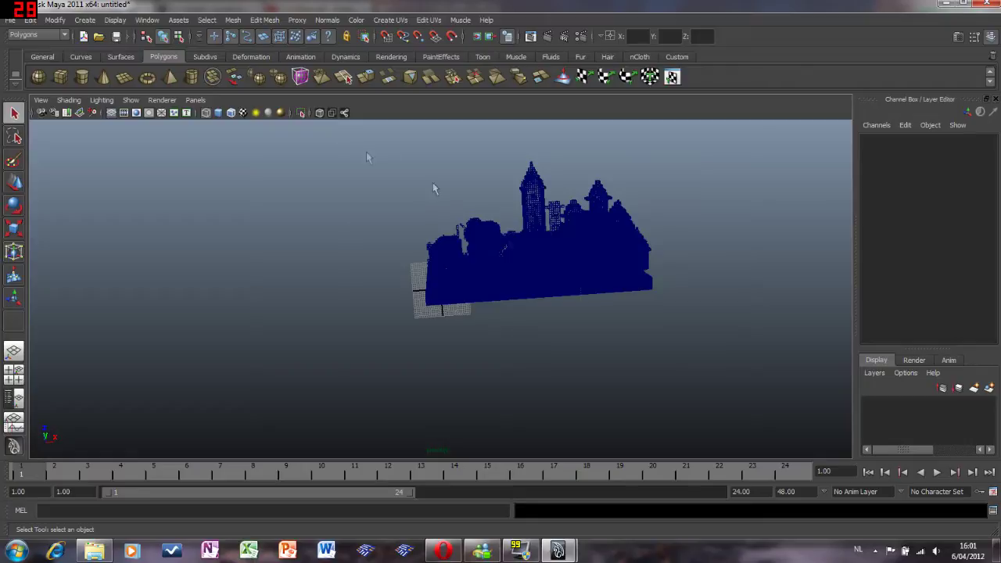
pyautogui.hotkey('ctrl', 'shift', 'a')
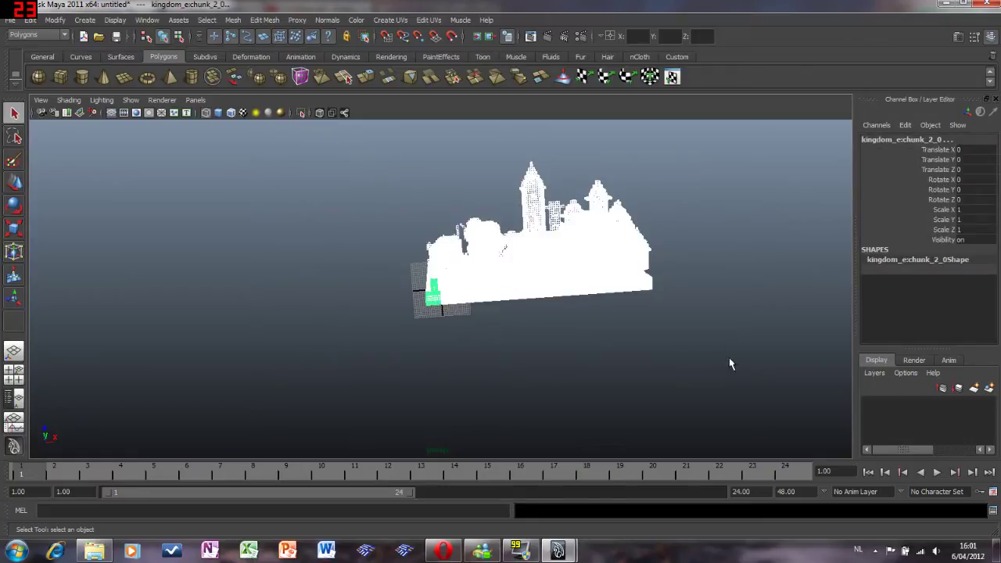
pyautogui.click(15, 185)
pyautogui.scroll(-3, 504, 271)
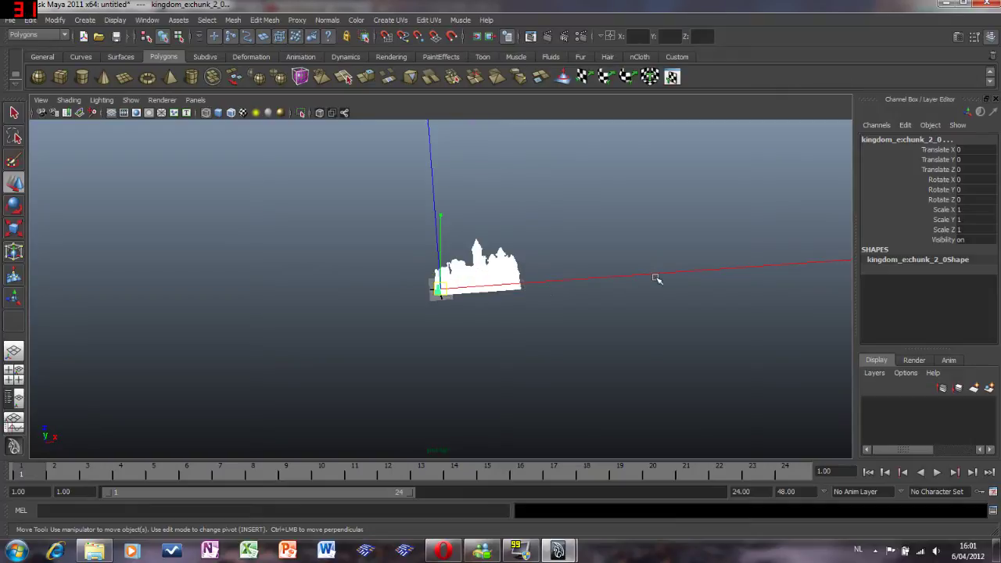
pyautogui.moveTo(655, 278); pyautogui.dragTo(614, 279)
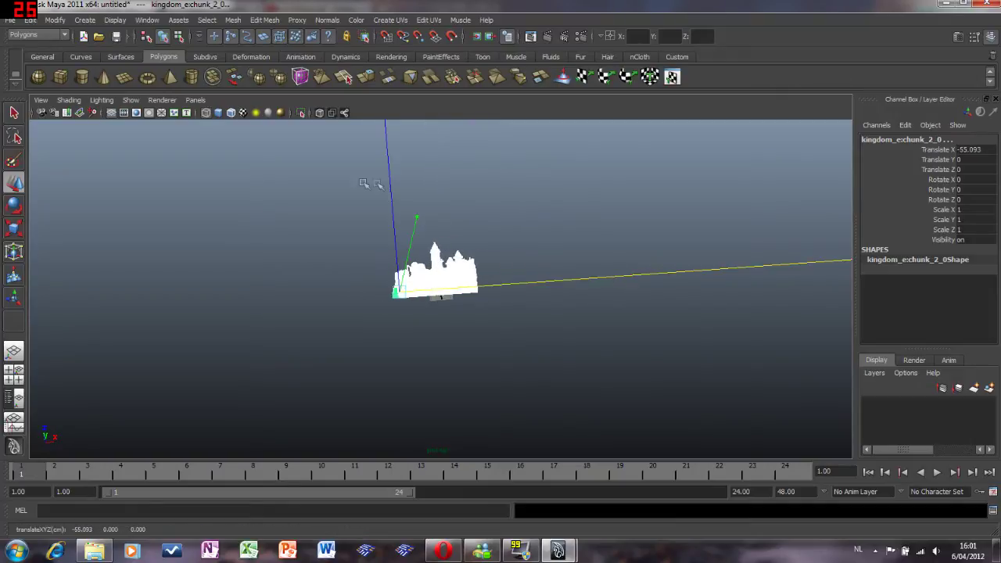
pyautogui.moveTo(385, 184); pyautogui.dragTo(336, 295)
pyautogui.click(341, 229)
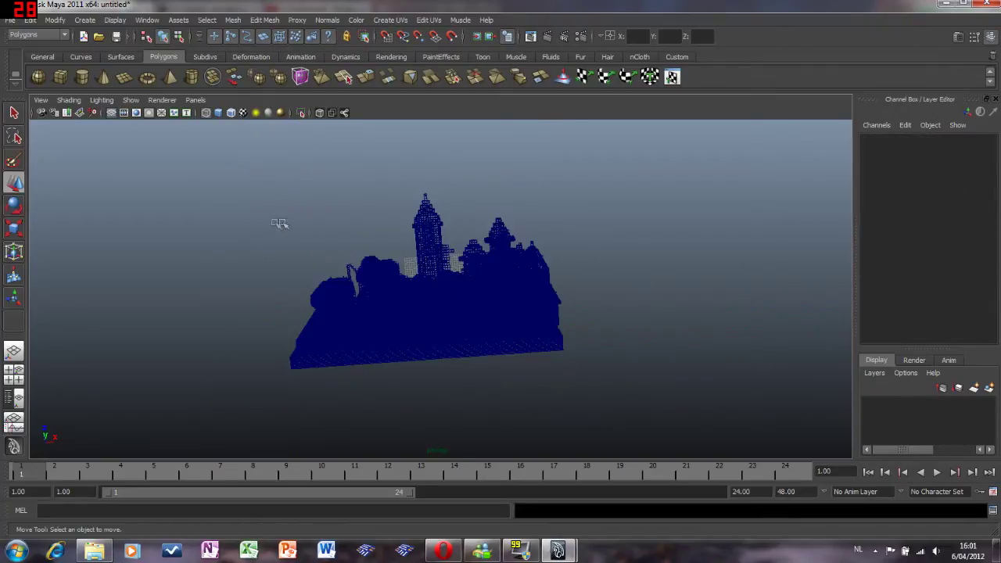
# Display the castle smooth shaded and inspect its towers, roofs and houses from near and far
pyautogui.click(219, 112)
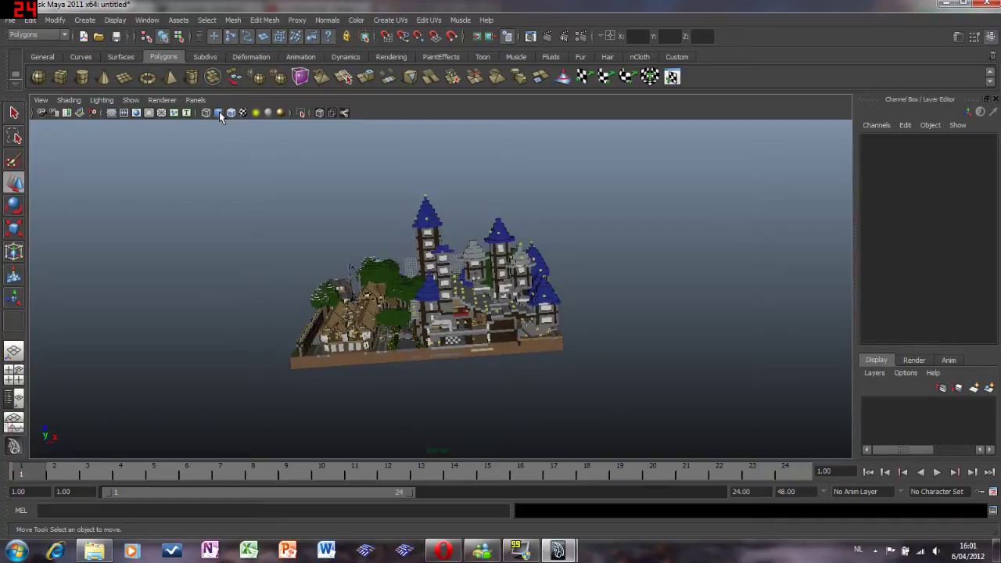
pyautogui.scroll(3, 397, 319)
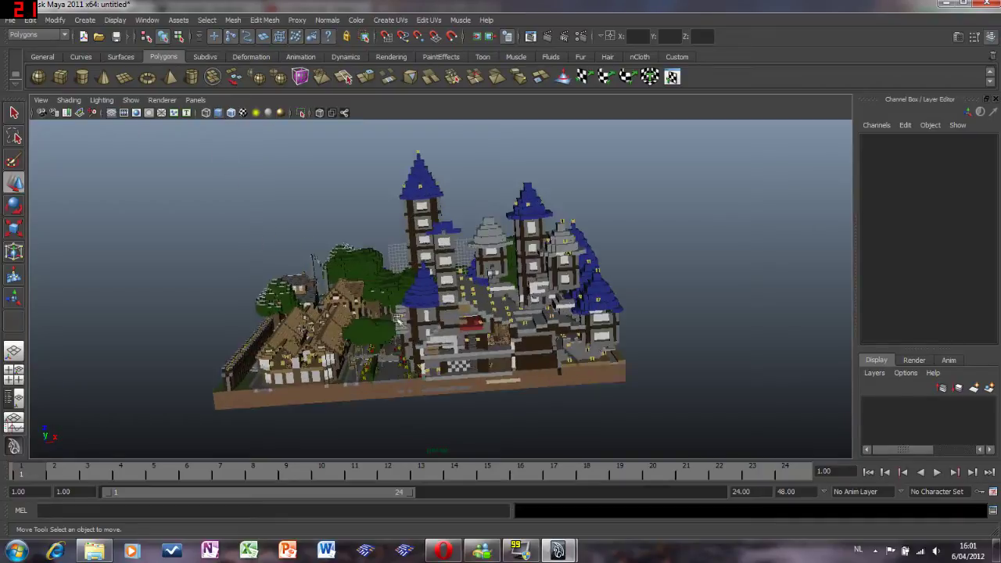
pyautogui.scroll(2, 397, 320)
pyautogui.scroll(-1, 420, 321)
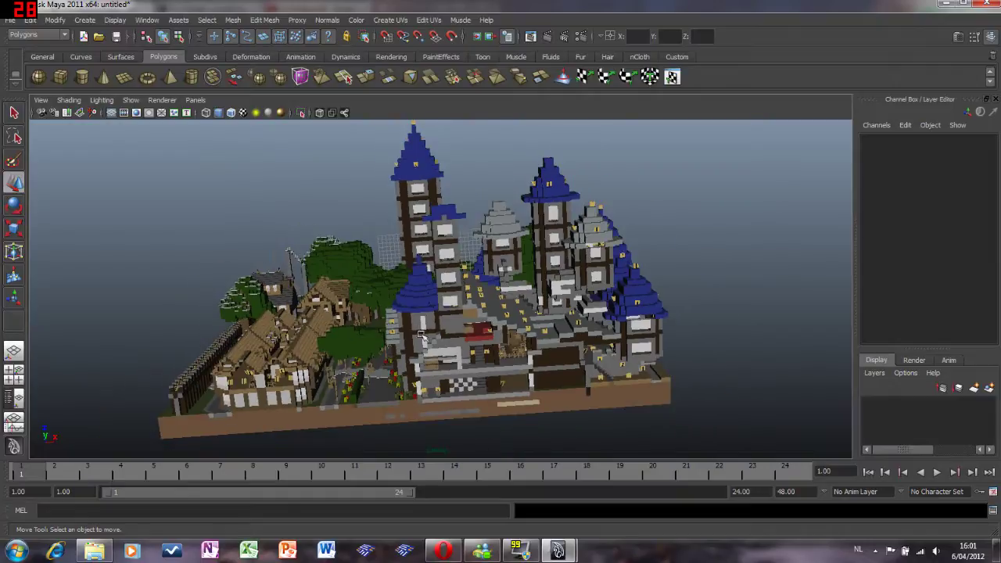
pyautogui.keyDown('alt'); pyautogui.moveTo(422, 334); pyautogui.dragTo(395, 350); pyautogui.keyUp('alt')
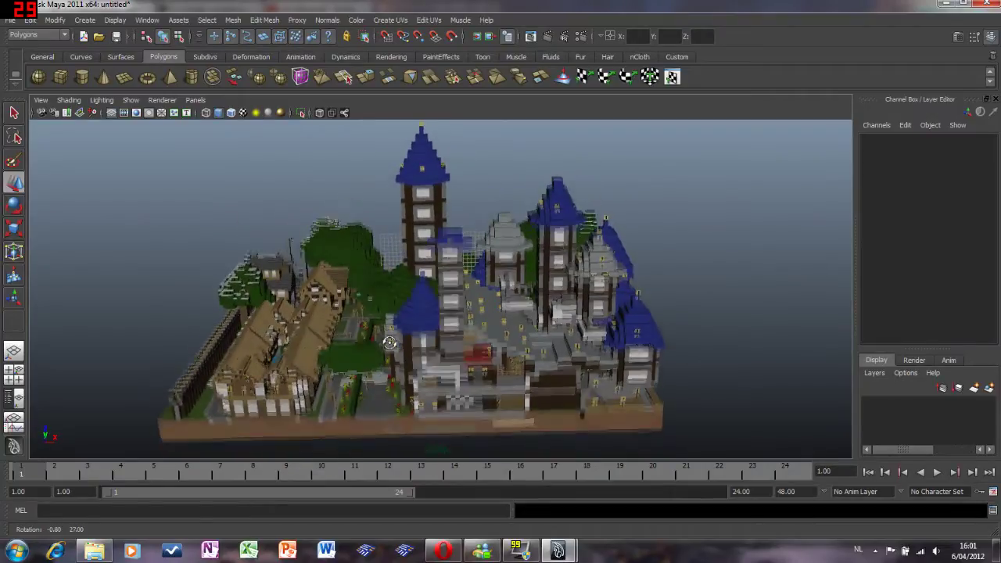
pyautogui.scroll(10, 482, 306)
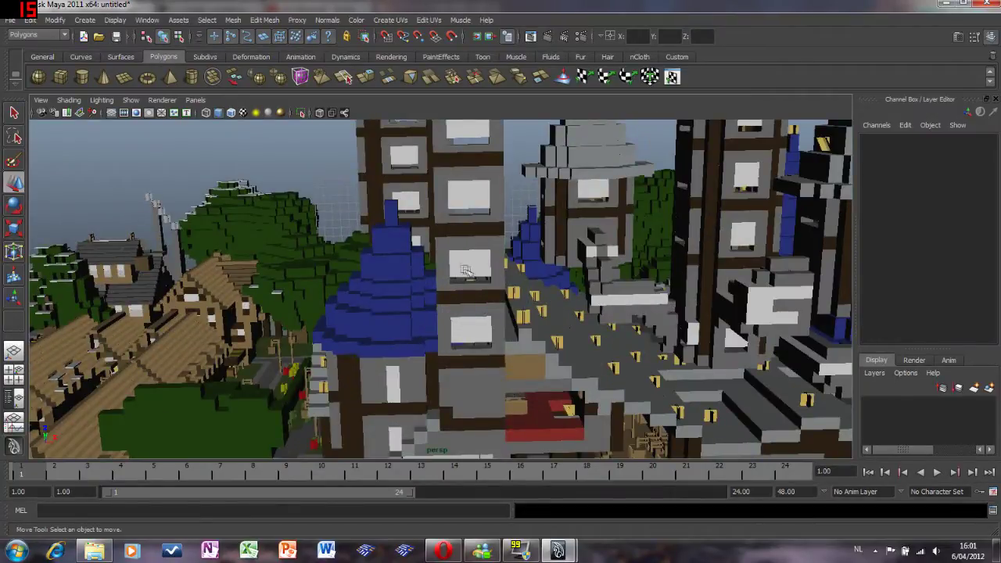
pyautogui.scroll(-10, 388, 313)
pyautogui.keyDown('alt'); pyautogui.moveTo(389, 312); pyautogui.dragTo(379, 315); pyautogui.keyUp('alt')
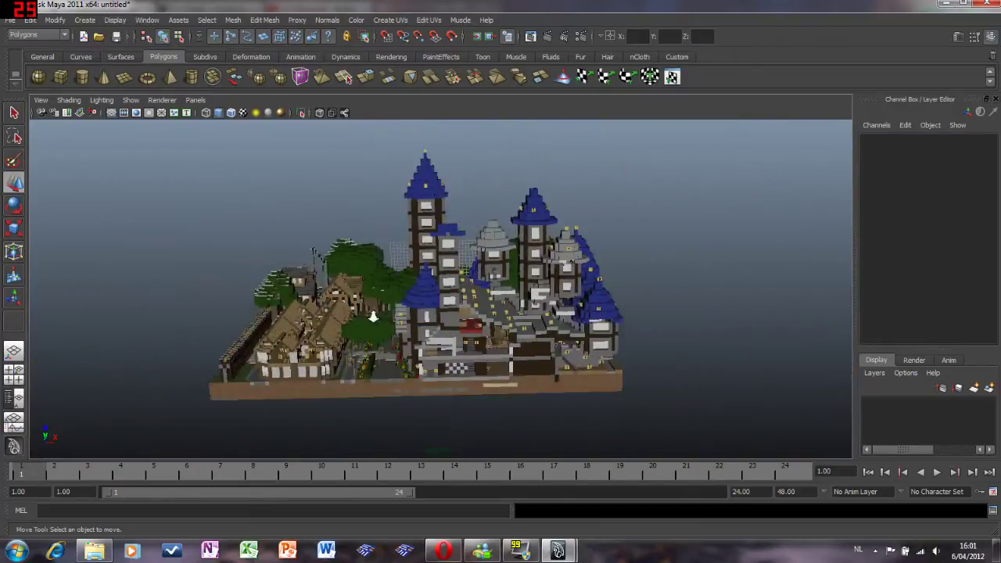
pyautogui.scroll(3, 373, 316)
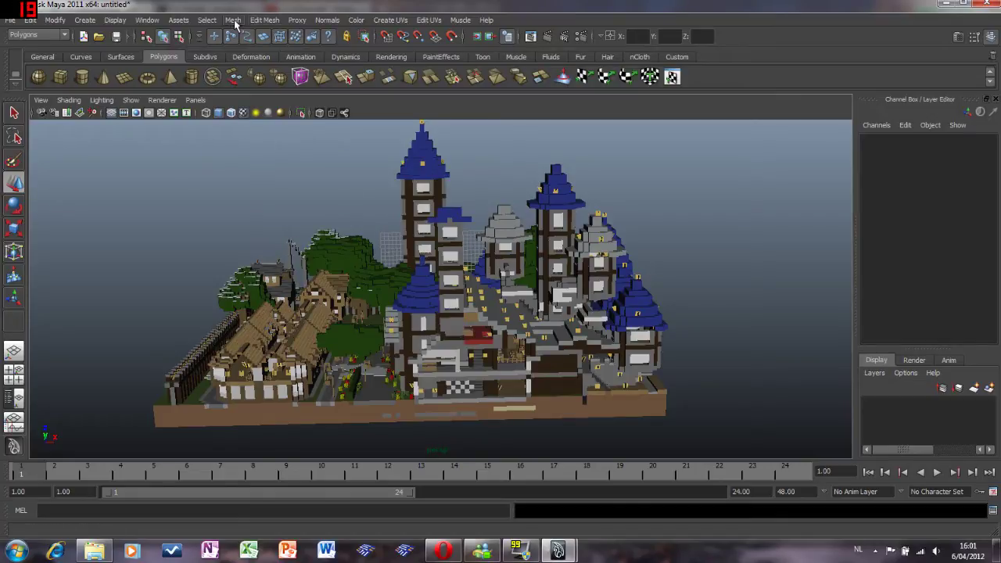
# Switch to the Animation menu set and open Hypershade to look through the castle's imported materials
pyautogui.click(146, 20)
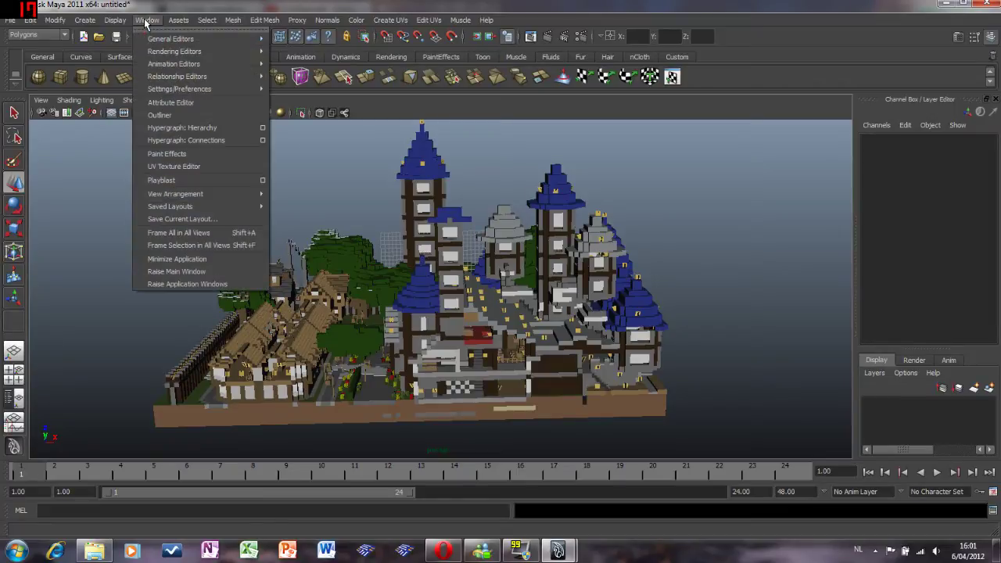
pyautogui.click(64, 36)
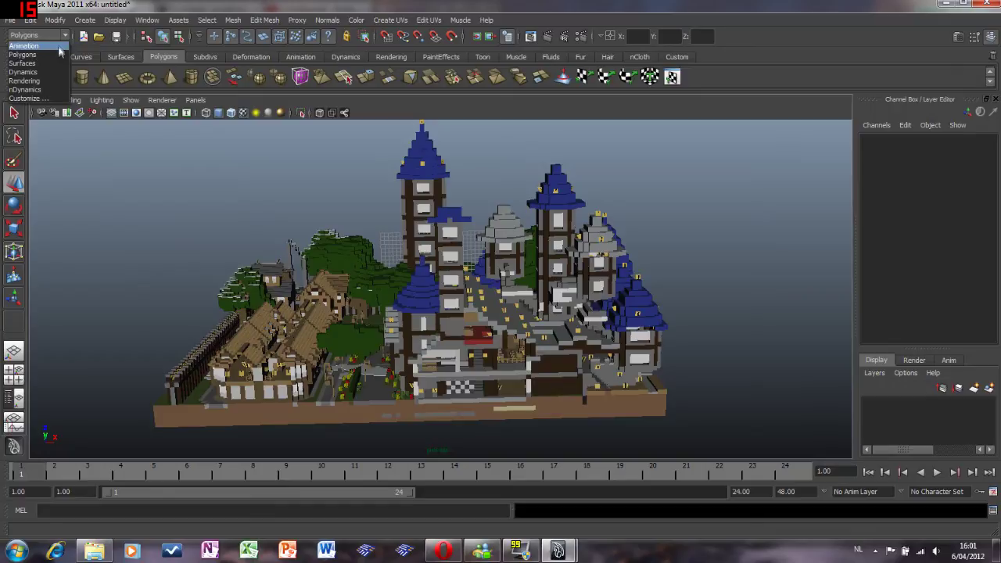
pyautogui.click(58, 47)
pyautogui.click(147, 20)
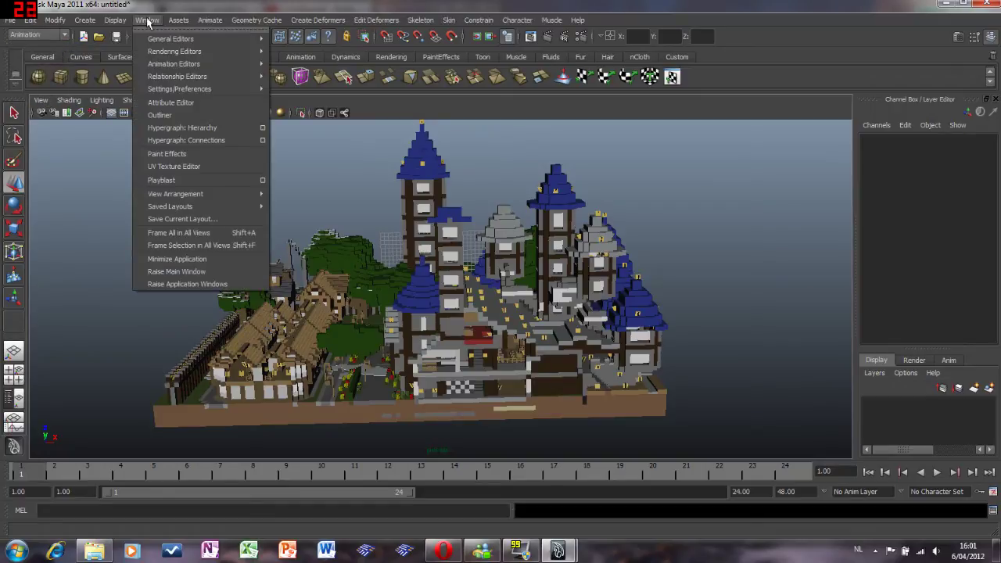
pyautogui.moveTo(210, 53)
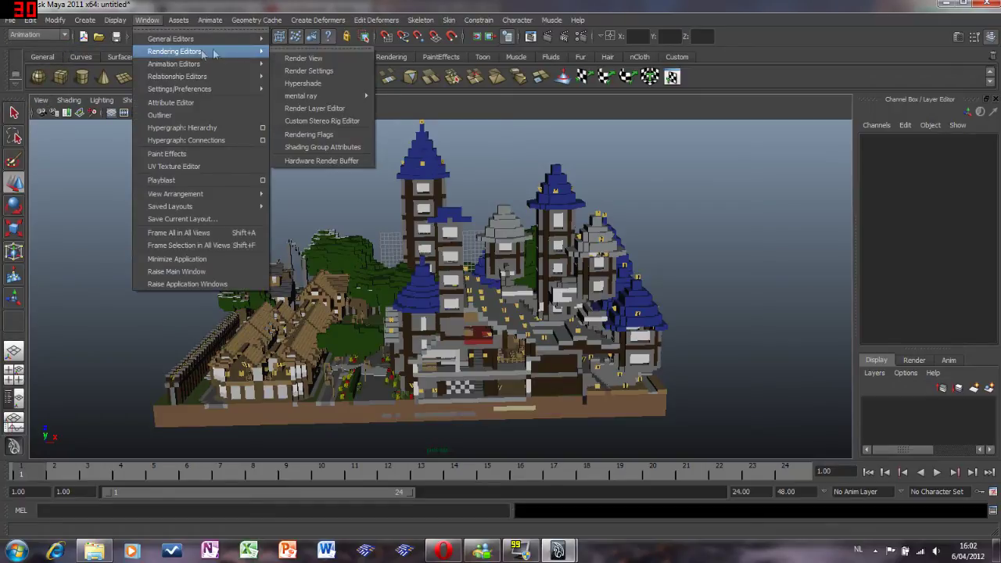
pyautogui.click(328, 83)
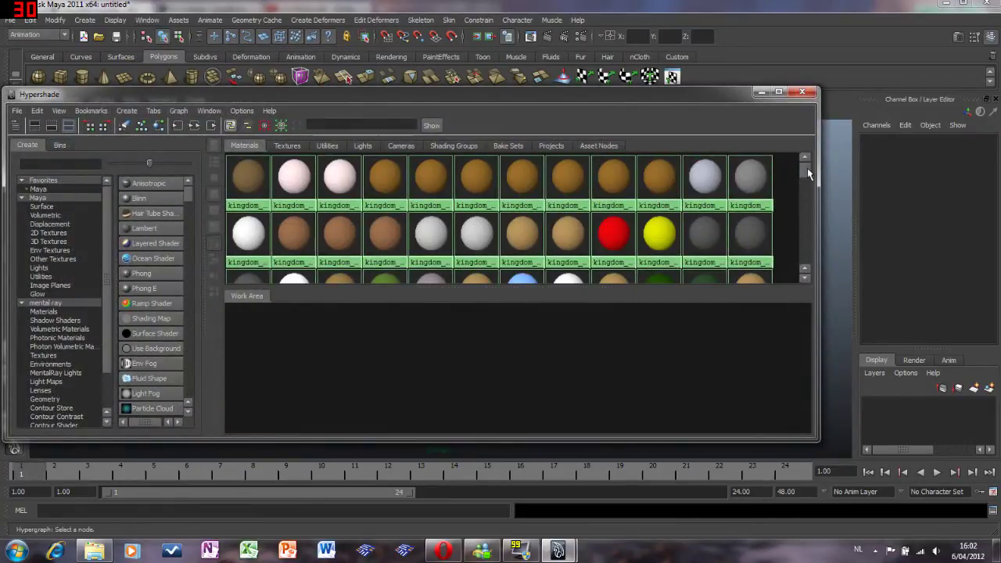
pyautogui.moveTo(807, 168)
pyautogui.mouseDown()
pyautogui.moveTo(808, 244)
pyautogui.moveTo(813, 163)
pyautogui.mouseUp()
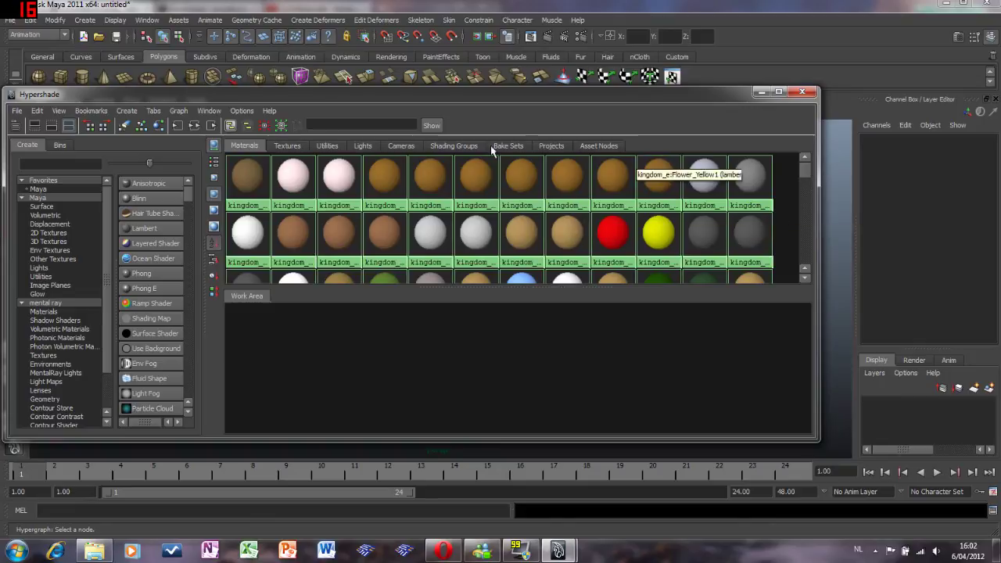
# Set the ambient color of the kingdom_e:Bookshelf1 material to black
pyautogui.doubleClick(256, 176)
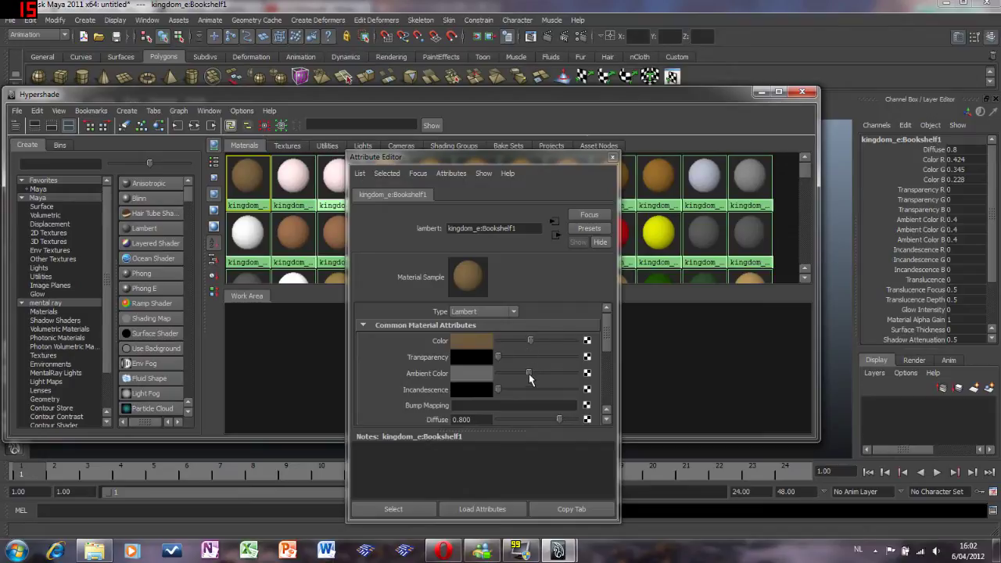
pyautogui.moveTo(529, 379); pyautogui.dragTo(445, 376)
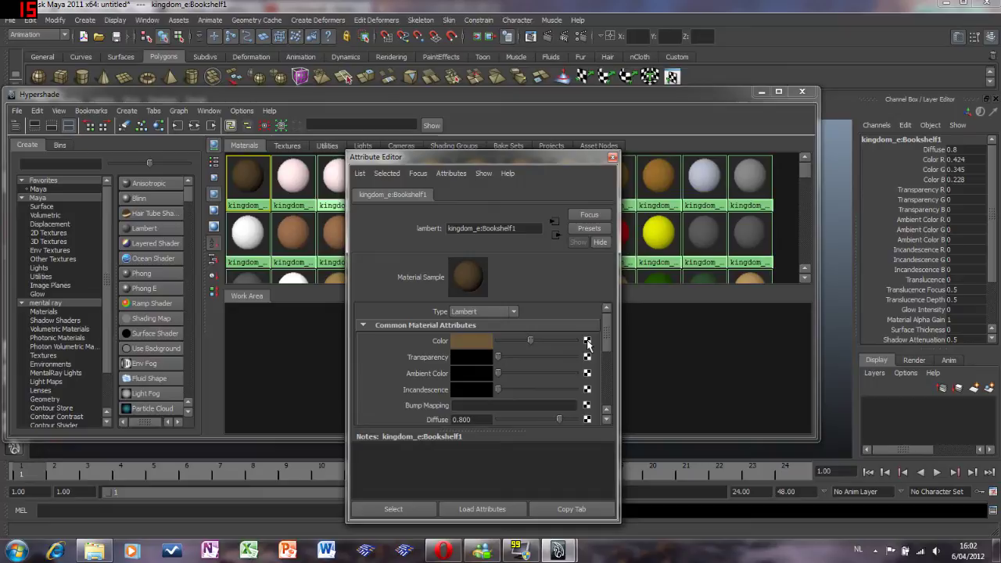
# Map a File texture to the color of the kingdom_e:Bookshelf1 material and set its filter type to Off
pyautogui.click(587, 342)
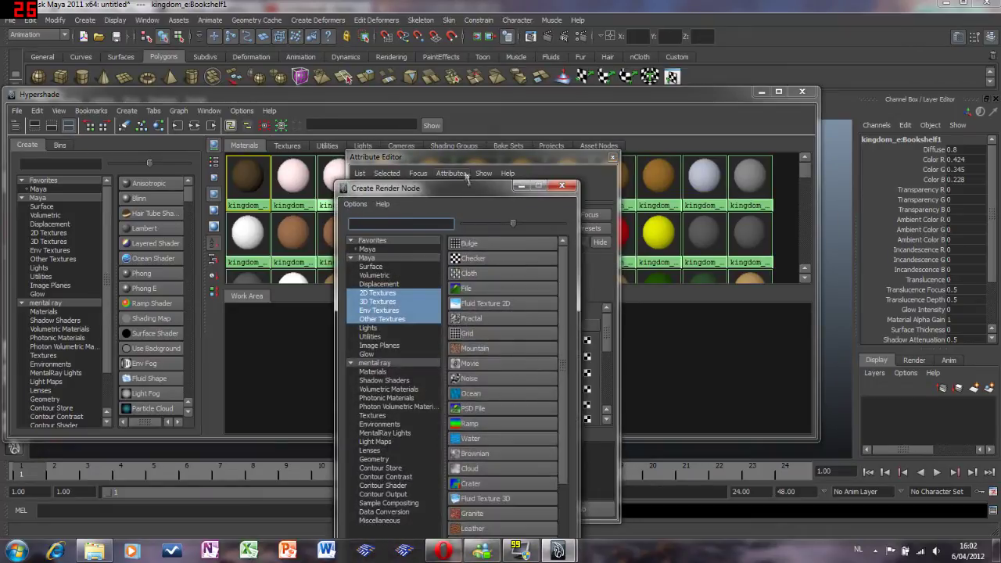
pyautogui.moveTo(477, 188); pyautogui.dragTo(494, 62)
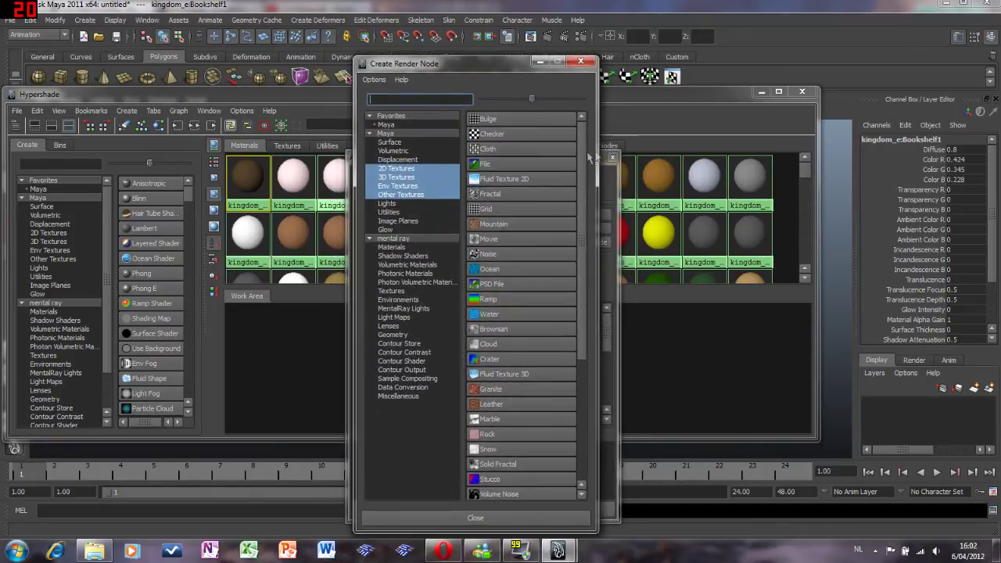
pyautogui.moveTo(588, 156)
pyautogui.mouseDown()
pyautogui.moveTo(596, 331)
pyautogui.moveTo(598, 154)
pyautogui.mouseUp()
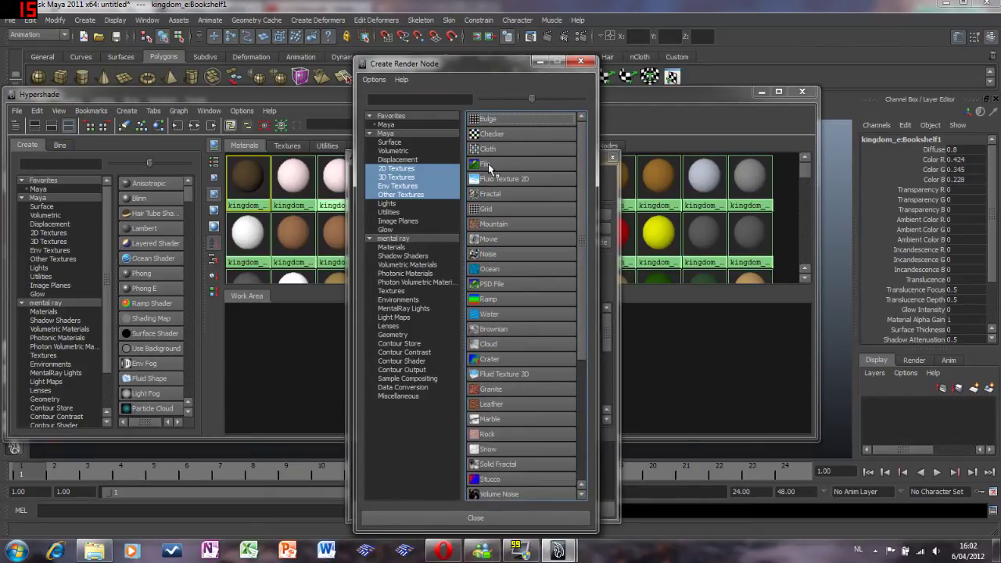
pyautogui.click(488, 166)
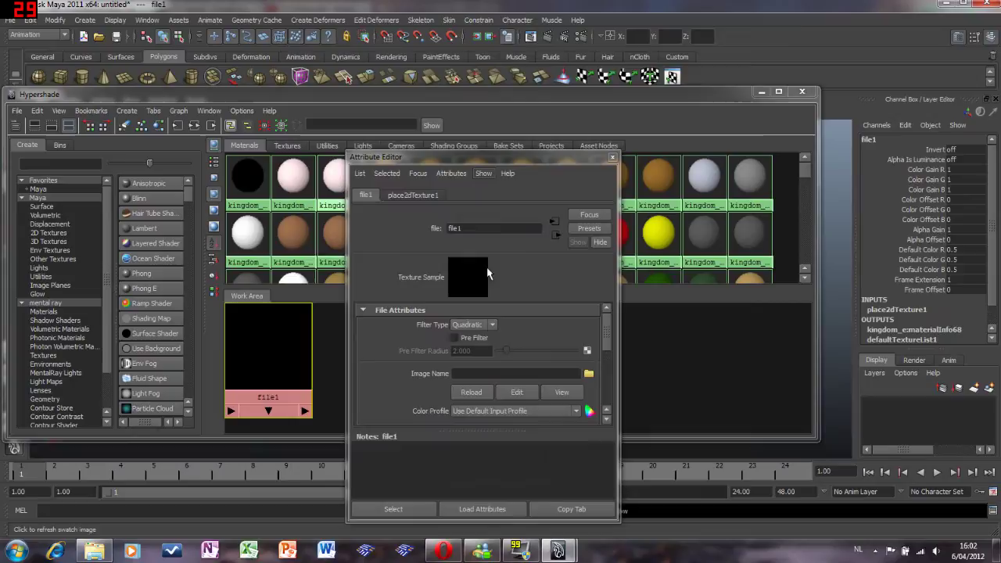
pyautogui.click(491, 325)
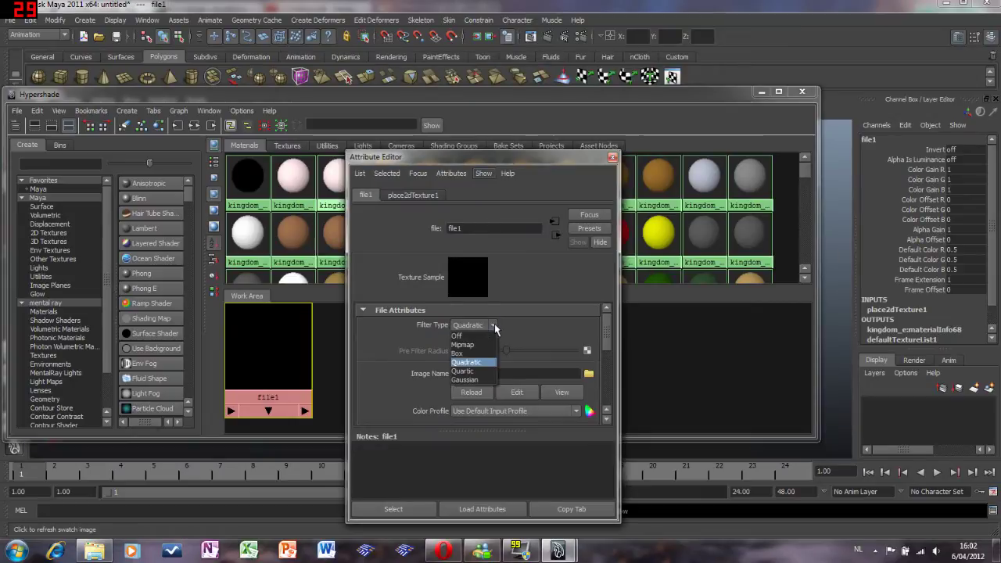
pyautogui.click(465, 335)
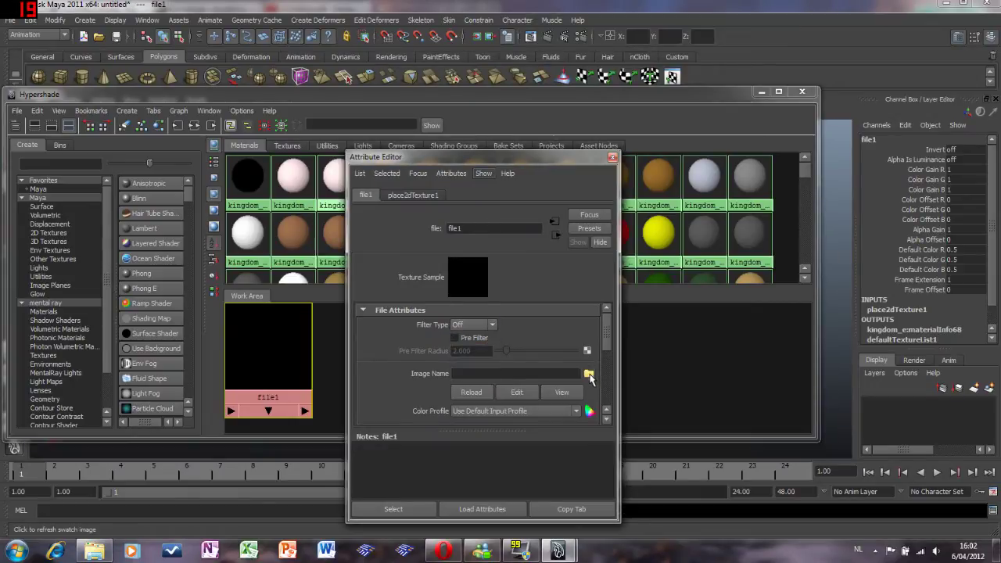
# Load bookshelf.png from the Tutorial project's Export\tex folder as the file texture's image and close the attribute settings
pyautogui.click(589, 375)
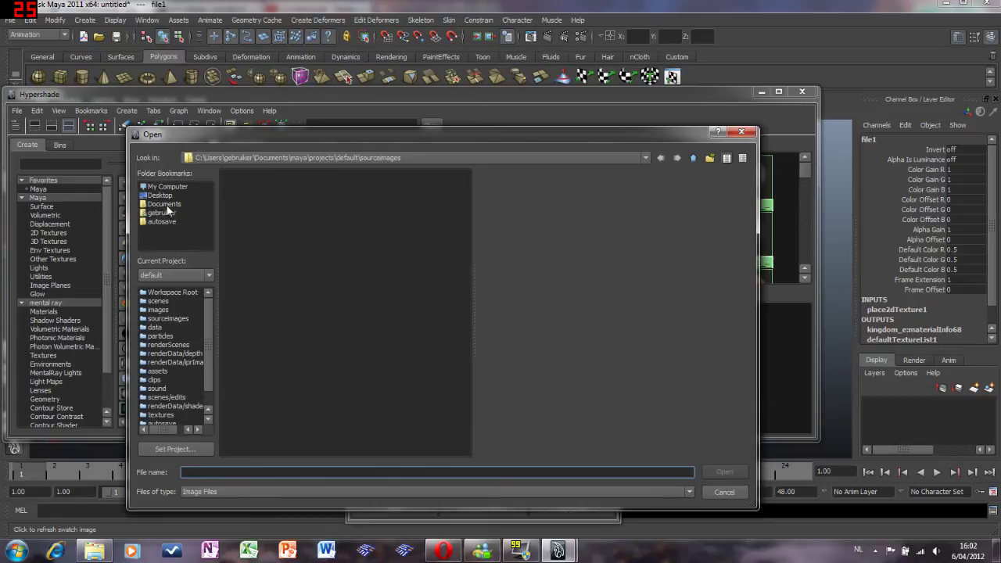
pyautogui.click(164, 204)
pyautogui.doubleClick(238, 215)
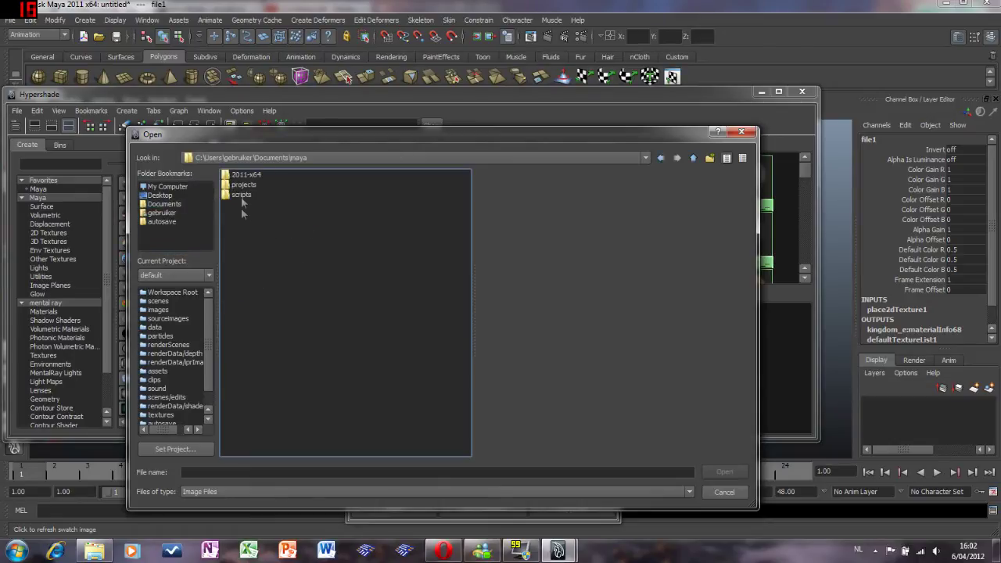
pyautogui.click(241, 186)
pyautogui.doubleClick(244, 186)
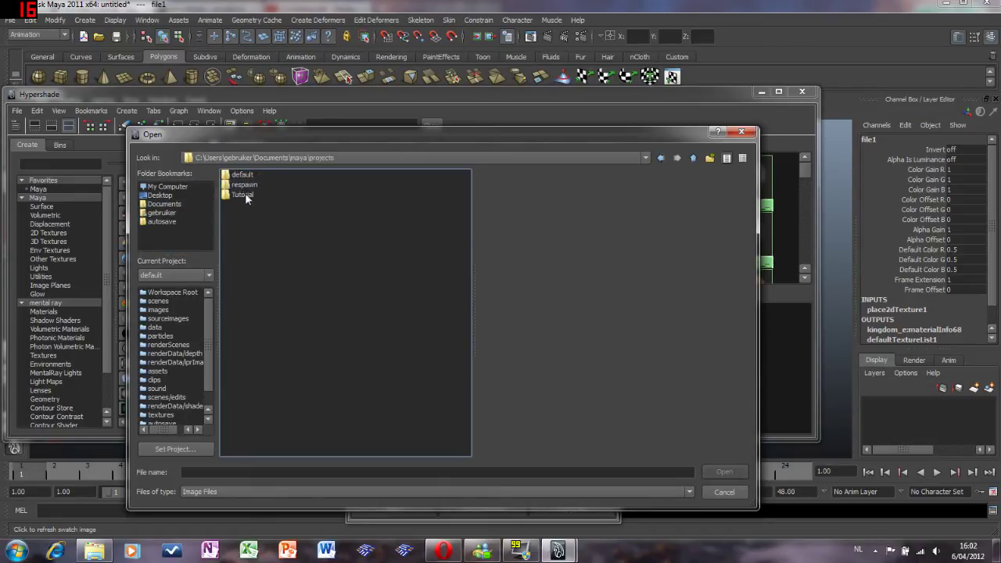
pyautogui.doubleClick(244, 185)
pyautogui.doubleClick(241, 175)
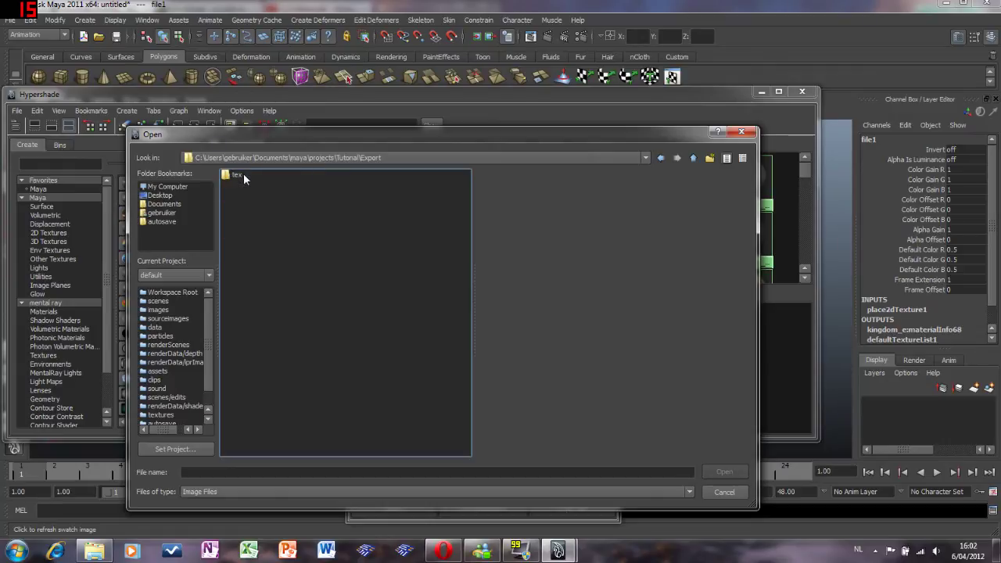
pyautogui.doubleClick(239, 174)
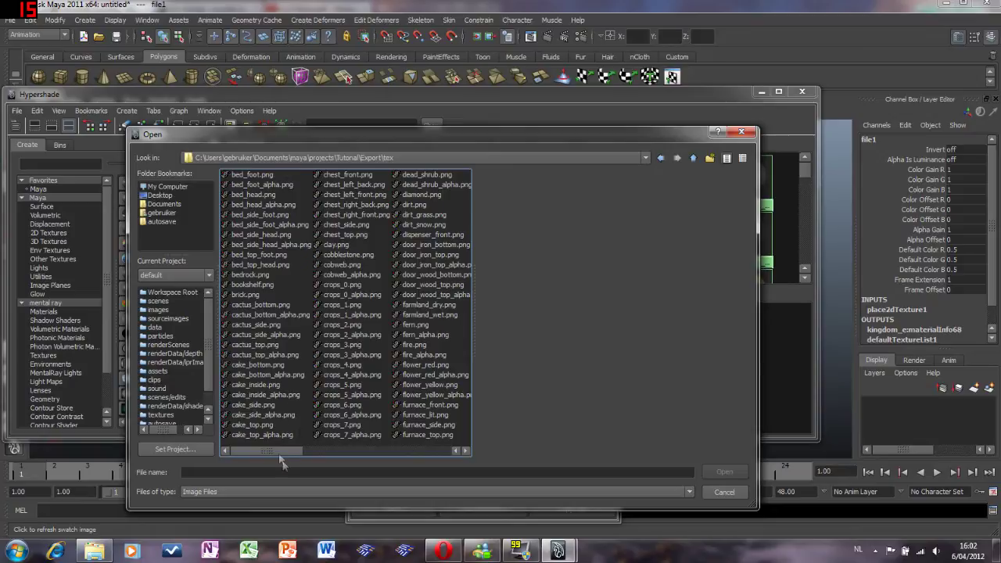
pyautogui.moveTo(279, 452); pyautogui.dragTo(245, 440)
pyautogui.doubleClick(247, 283)
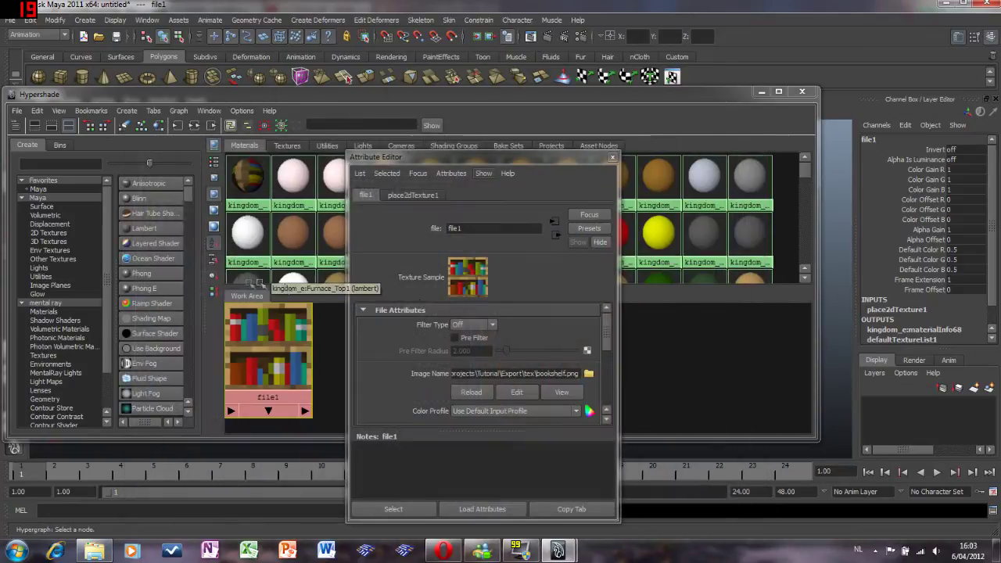
pyautogui.click(613, 157)
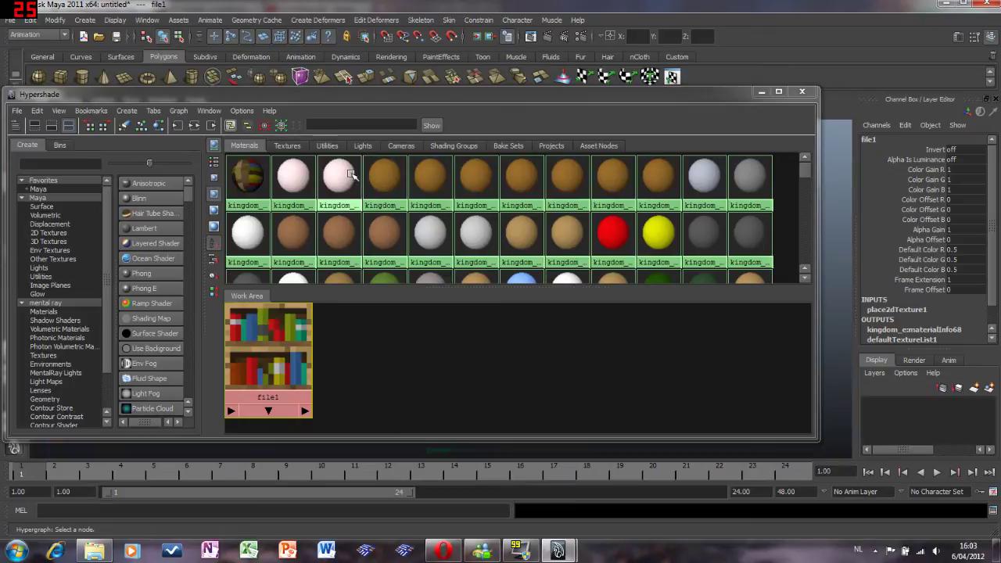
# Open the kingdom_e:Redstone_Torch_On1 material and set its ambient color to black
pyautogui.moveTo(809, 162); pyautogui.dragTo(805, 177)
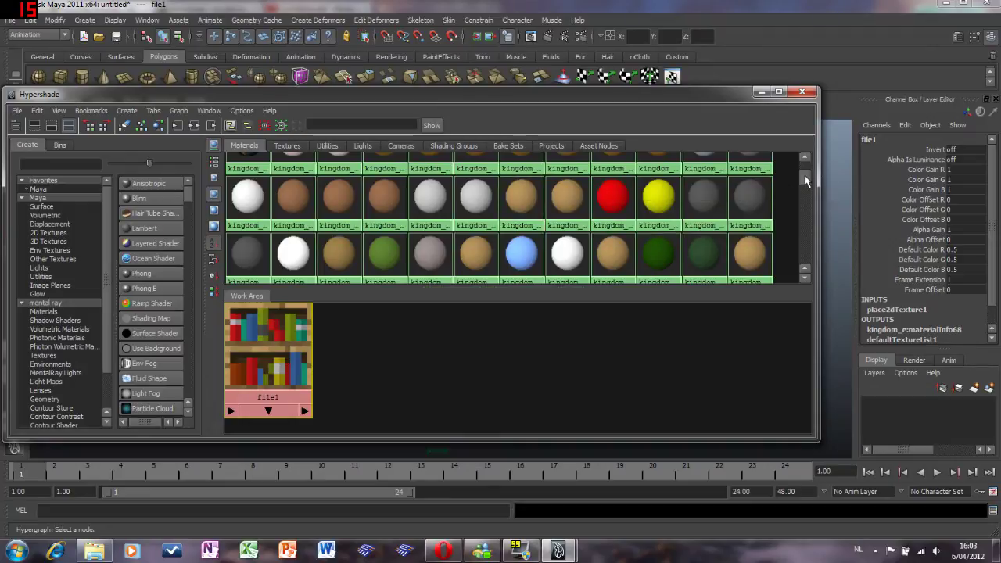
pyautogui.moveTo(804, 179); pyautogui.dragTo(803, 206)
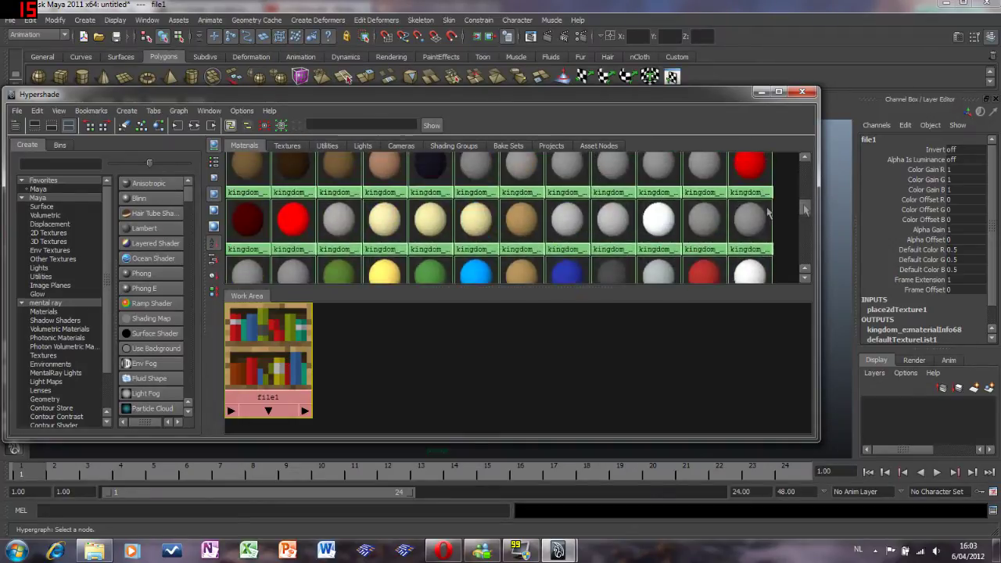
pyautogui.doubleClick(288, 219)
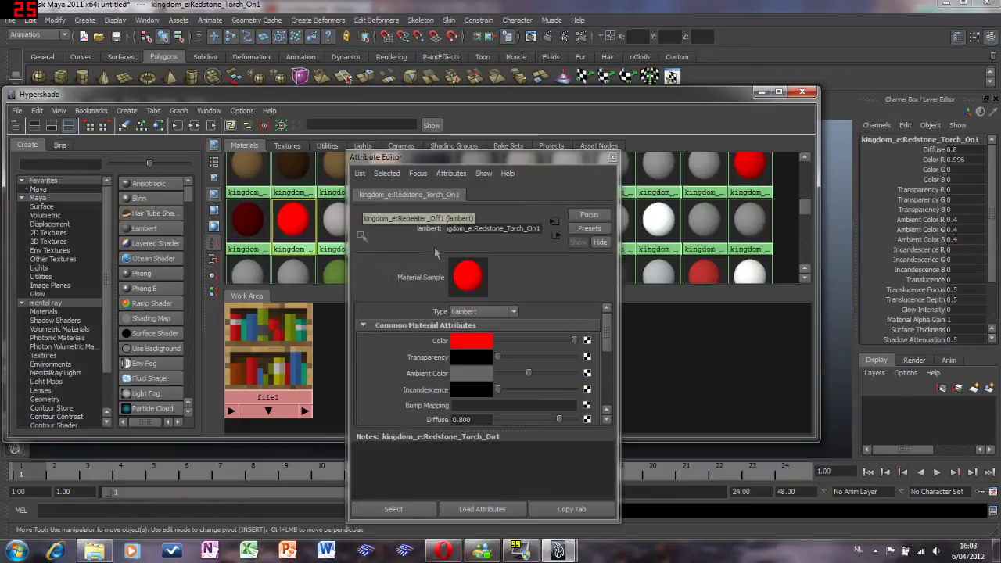
pyautogui.moveTo(532, 378); pyautogui.dragTo(492, 379)
# Map a File texture to the color of kingdom_e:Redstone_Torch_On1 with the filter type set to Off
pyautogui.click(586, 341)
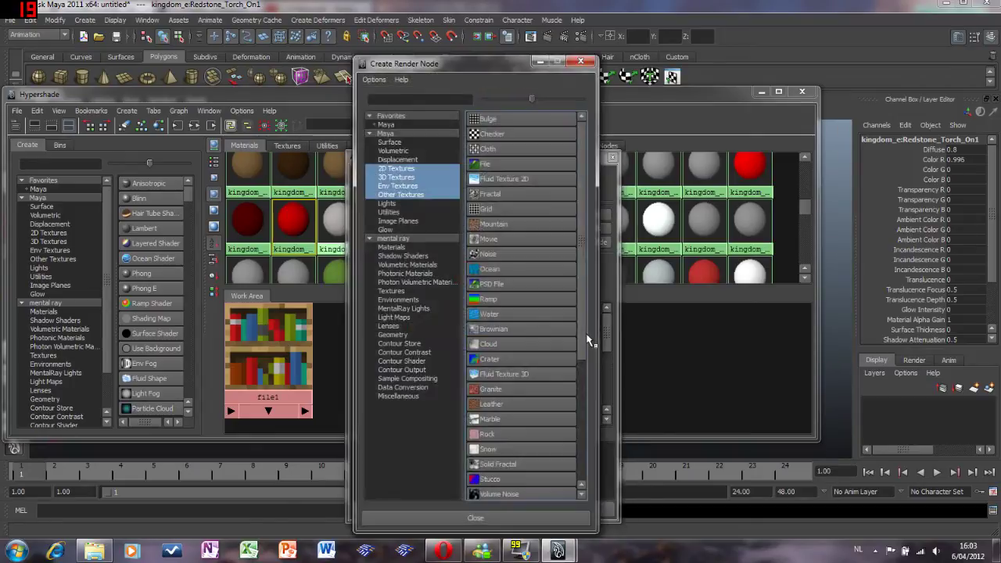
pyautogui.click(487, 164)
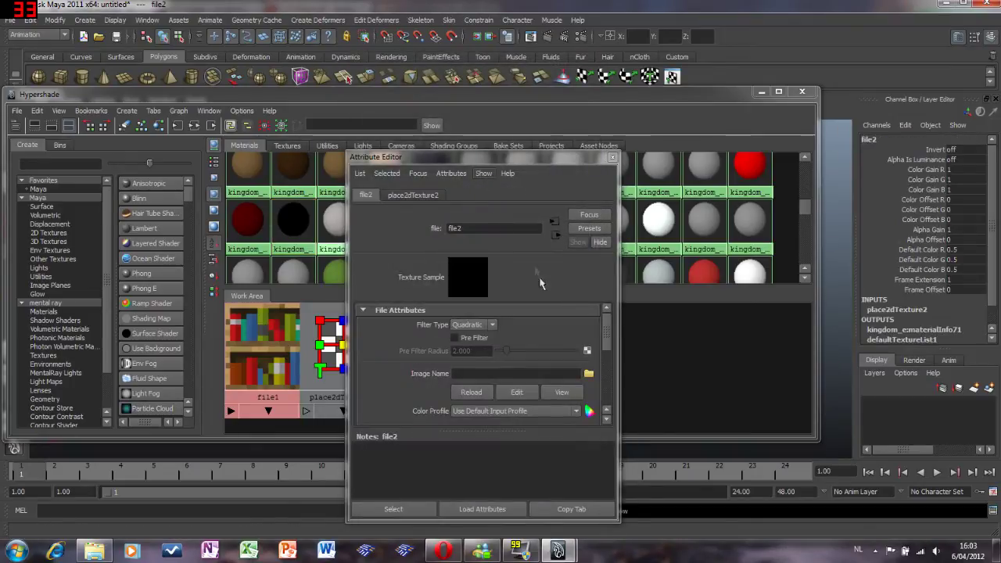
pyautogui.click(493, 325)
pyautogui.click(492, 336)
# Load redstone_torch_on.png as the torch texture's image and close the attribute settings
pyautogui.click(588, 373)
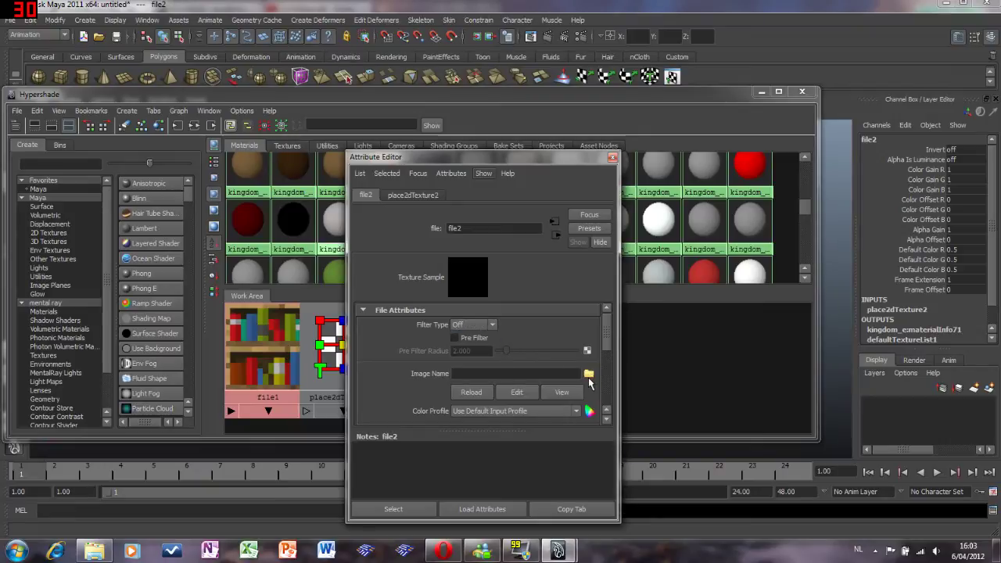
pyautogui.moveTo(296, 449); pyautogui.dragTo(402, 450)
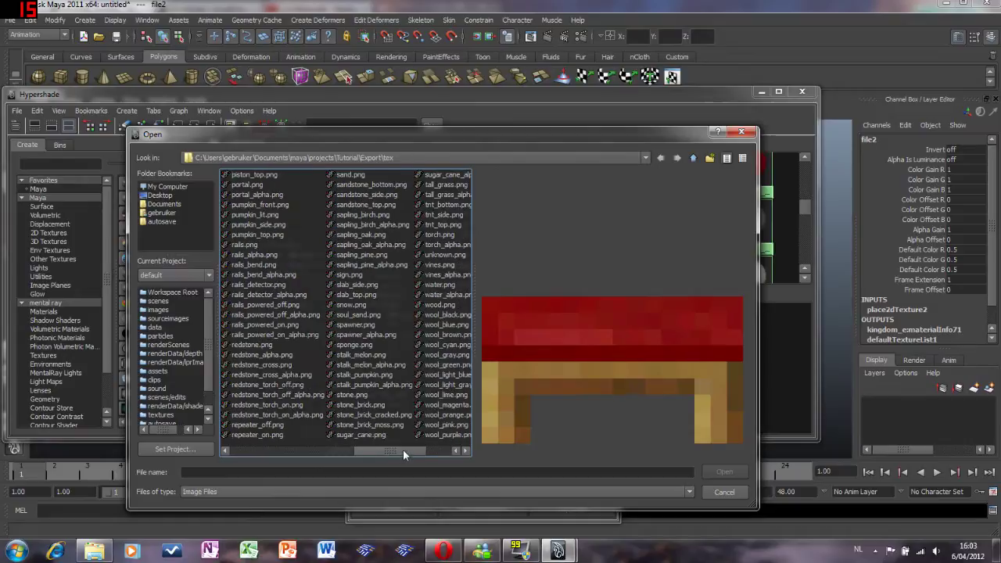
pyautogui.doubleClick(276, 404)
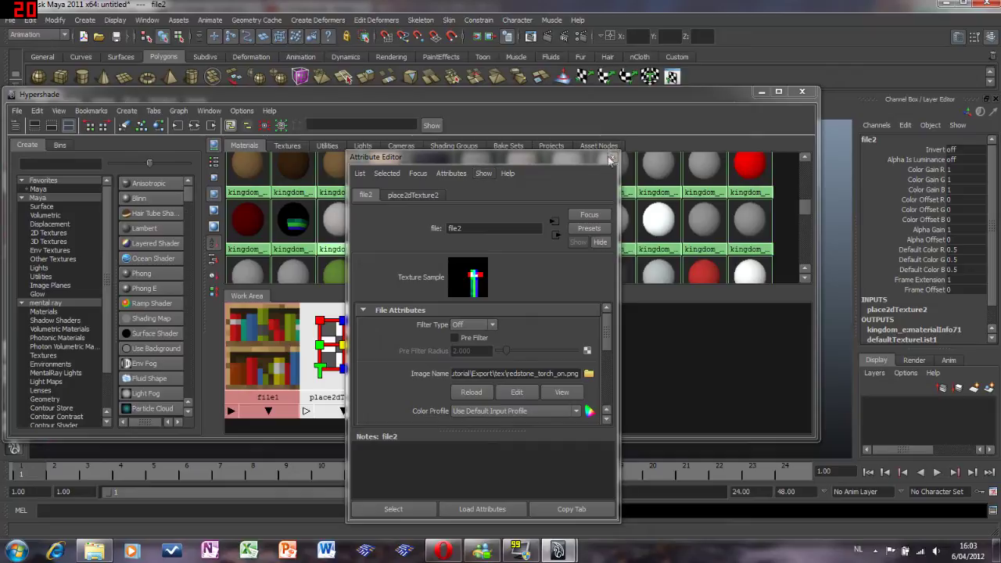
pyautogui.click(612, 160)
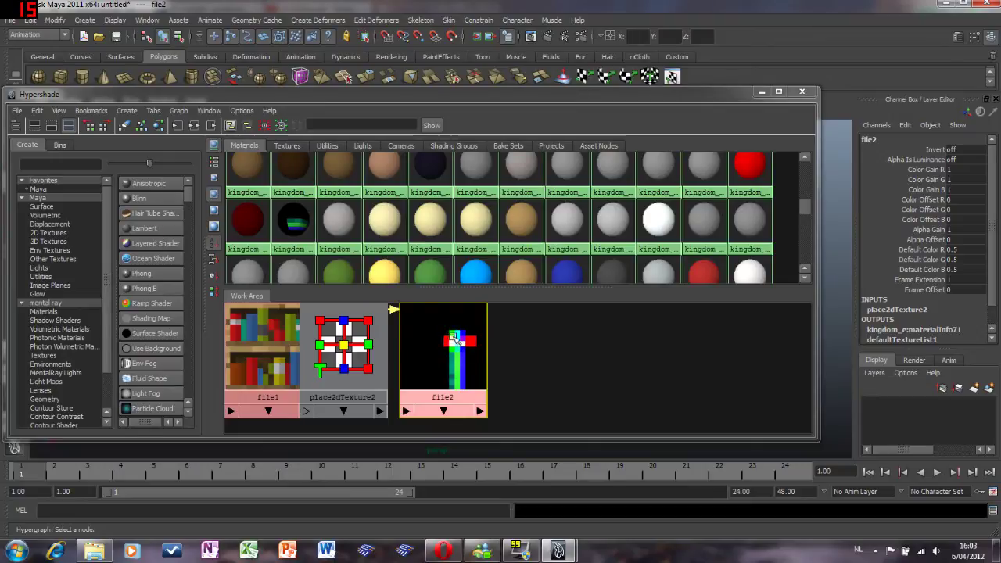
# Graph the Redstone_Torch_On1 material's network and connect its file2 texture to the material's transparency
pyautogui.click(295, 223)
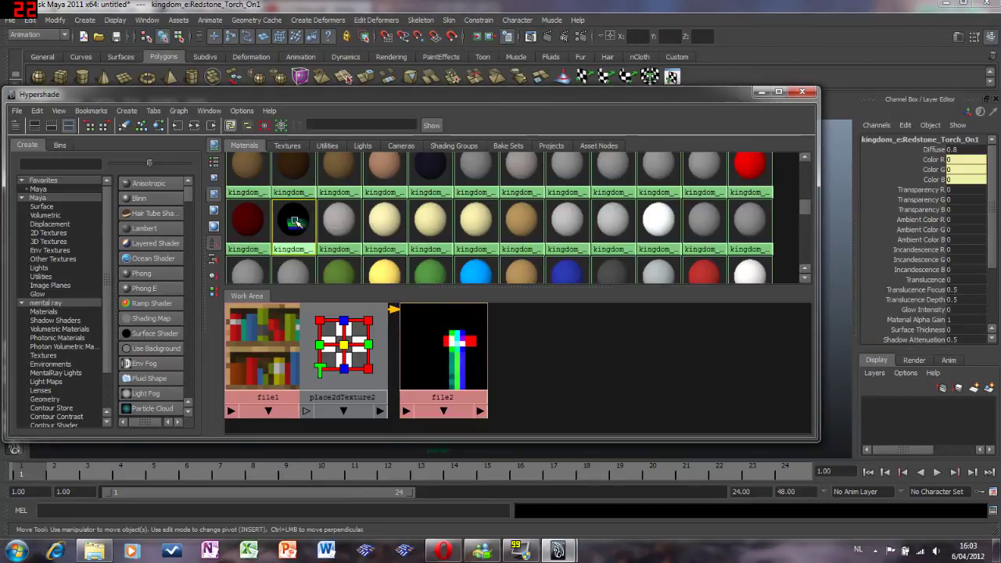
pyautogui.rightClick(295, 223)
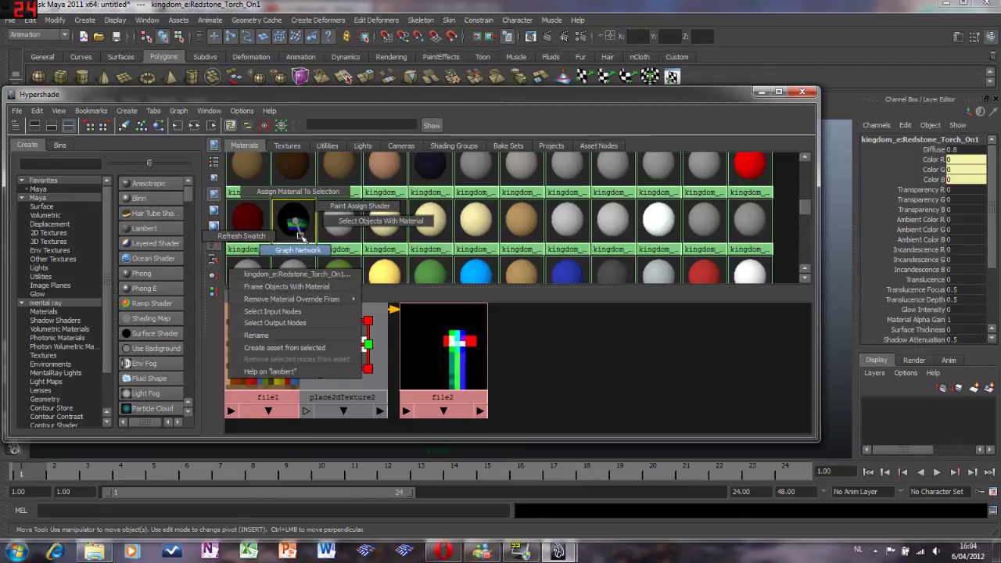
pyautogui.click(300, 250)
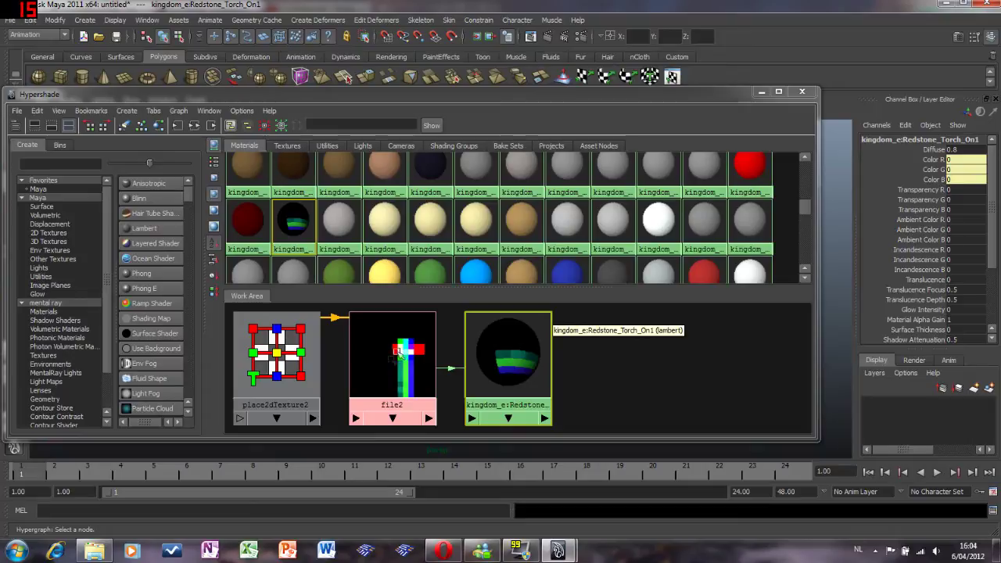
pyautogui.moveTo(395, 355); pyautogui.dragTo(512, 362, button='middle')
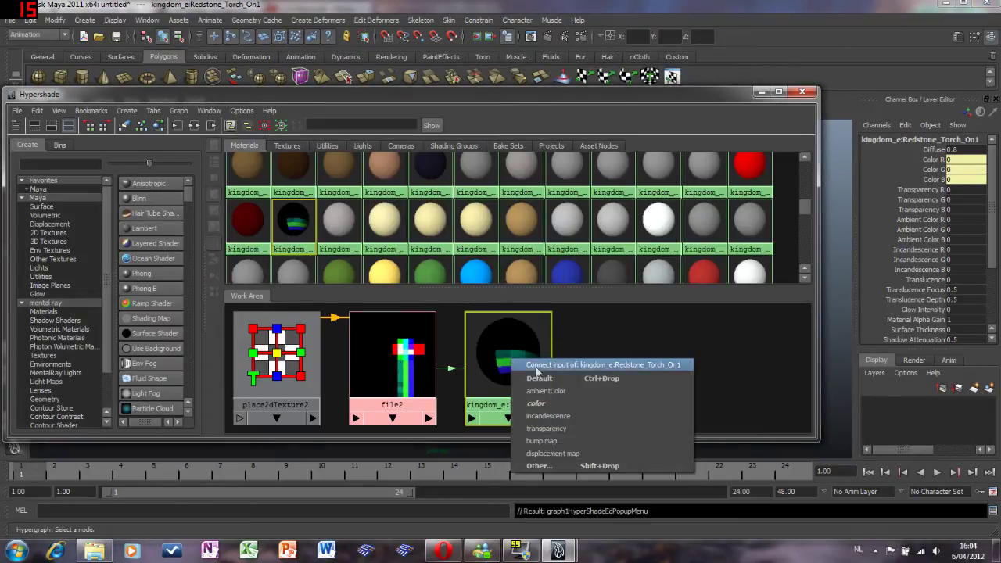
pyautogui.click(583, 429)
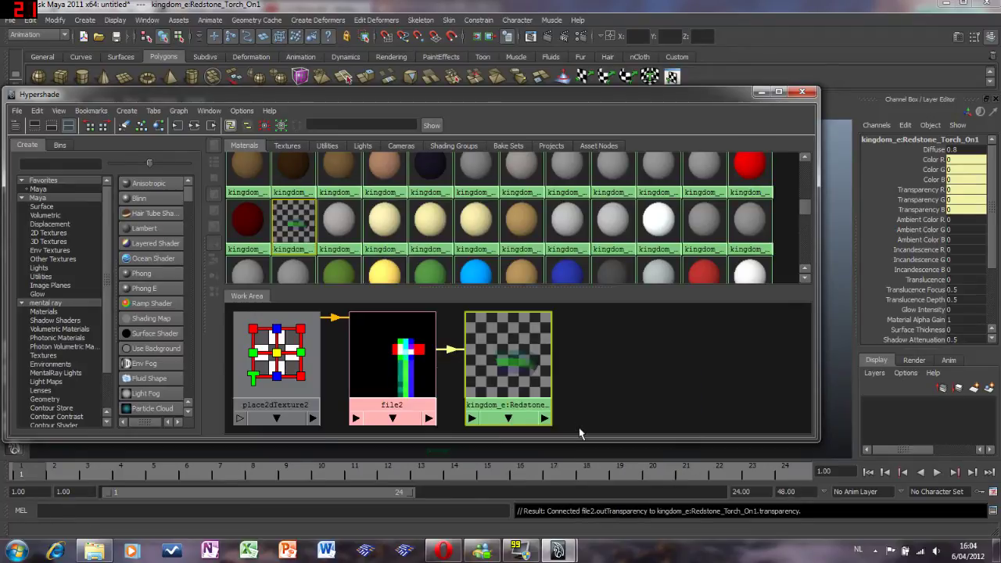
# Check the flowers along the castle street and set the ambient color of the kingdom_e:Flower_Red1 material to black
pyautogui.click(762, 92)
pyautogui.scroll(5, 558, 270)
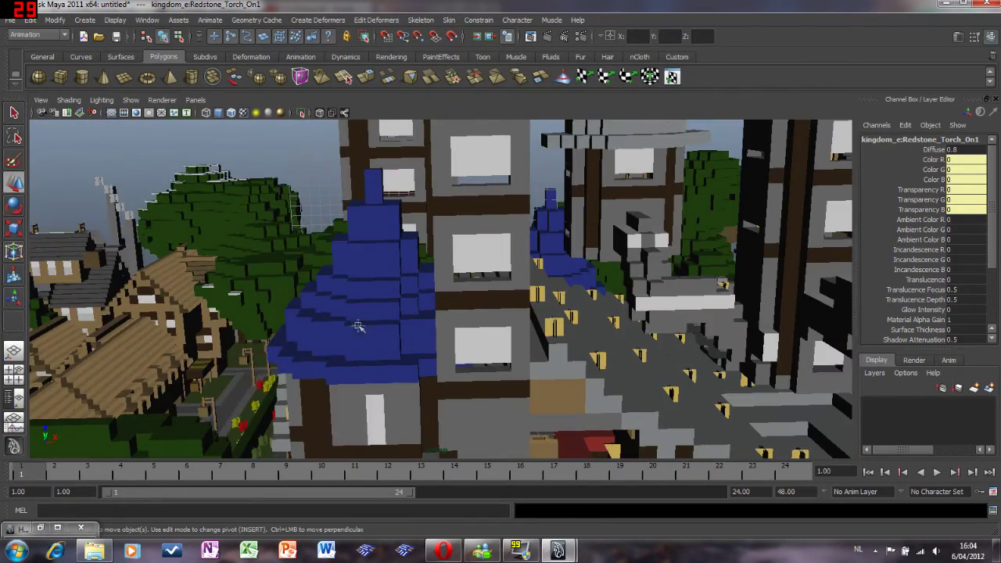
pyautogui.keyDown('alt'); pyautogui.moveTo(358, 327); pyautogui.dragTo(526, 287, button='middle'); pyautogui.keyUp('alt')
pyautogui.scroll(6, 526, 309)
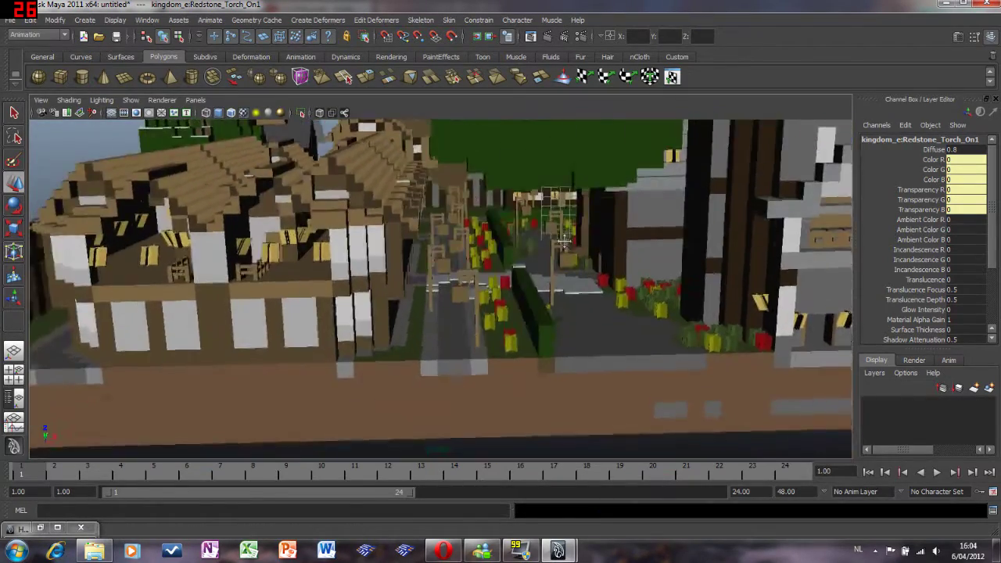
pyautogui.scroll(3, 512, 294)
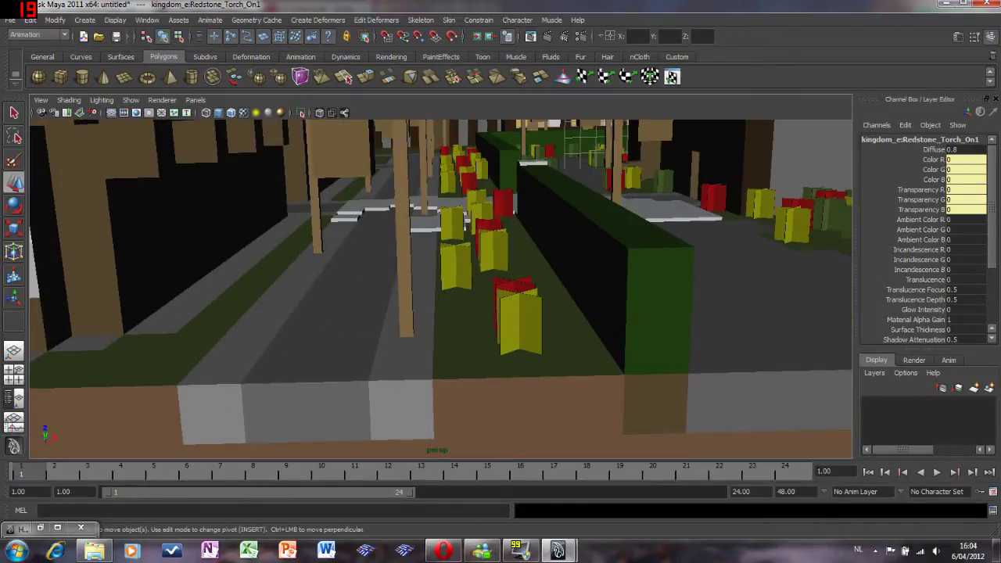
pyautogui.click(40, 528)
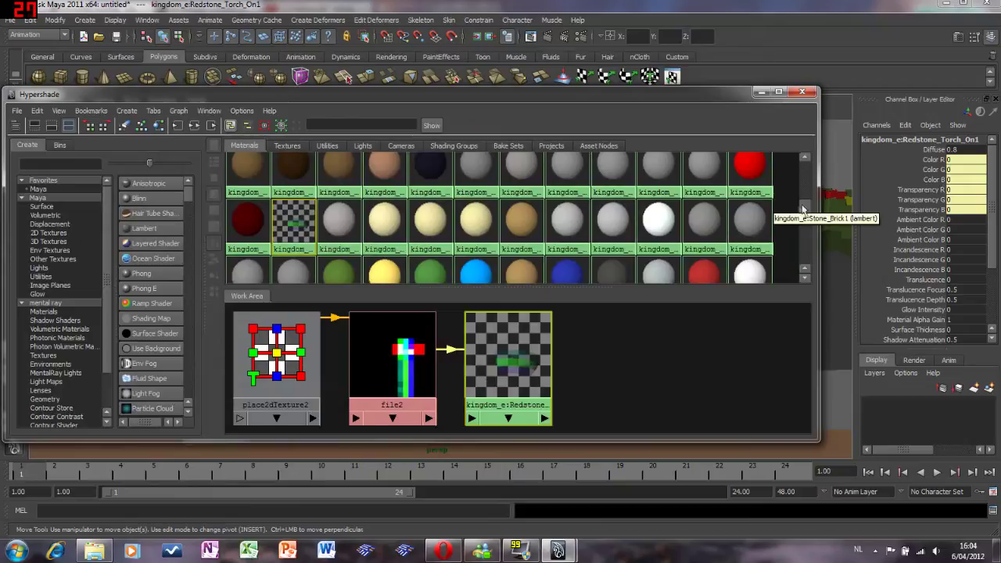
pyautogui.moveTo(801, 207); pyautogui.dragTo(809, 188)
pyautogui.doubleClick(613, 225)
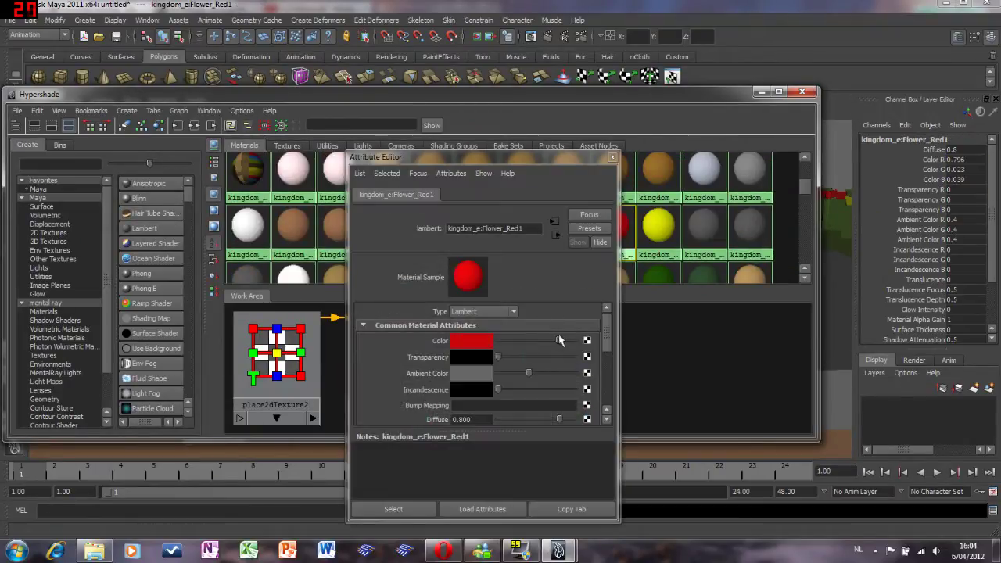
pyautogui.moveTo(530, 376); pyautogui.dragTo(470, 383)
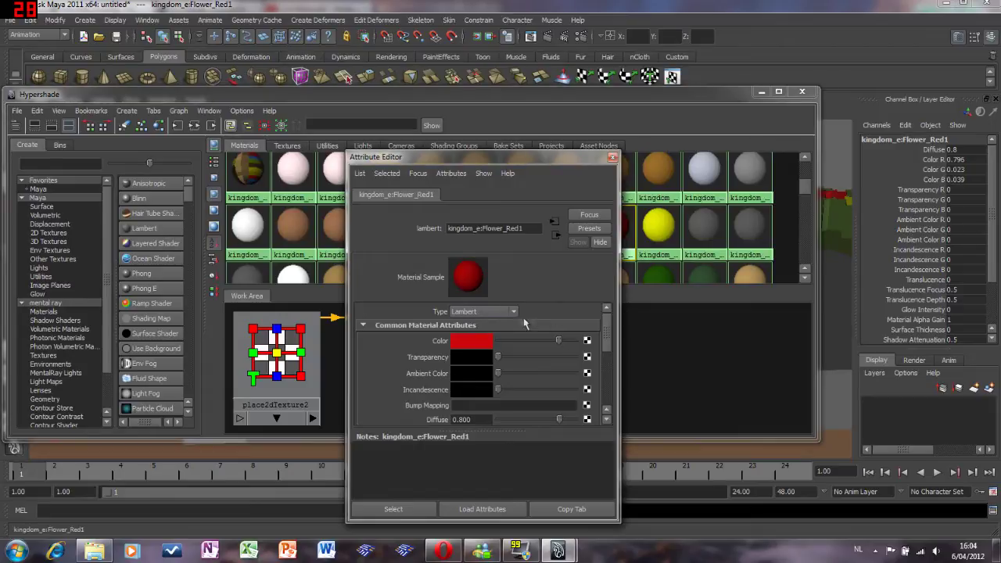
# Map a File texture to the color of kingdom_e:Flower_Red1 with the filter type set to Off
pyautogui.click(587, 341)
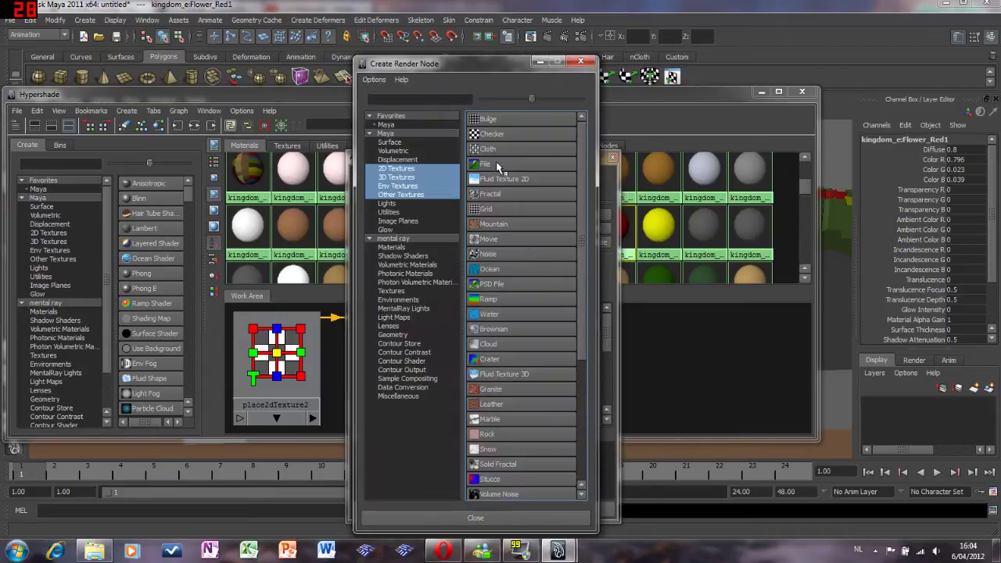
pyautogui.click(497, 166)
pyautogui.click(473, 324)
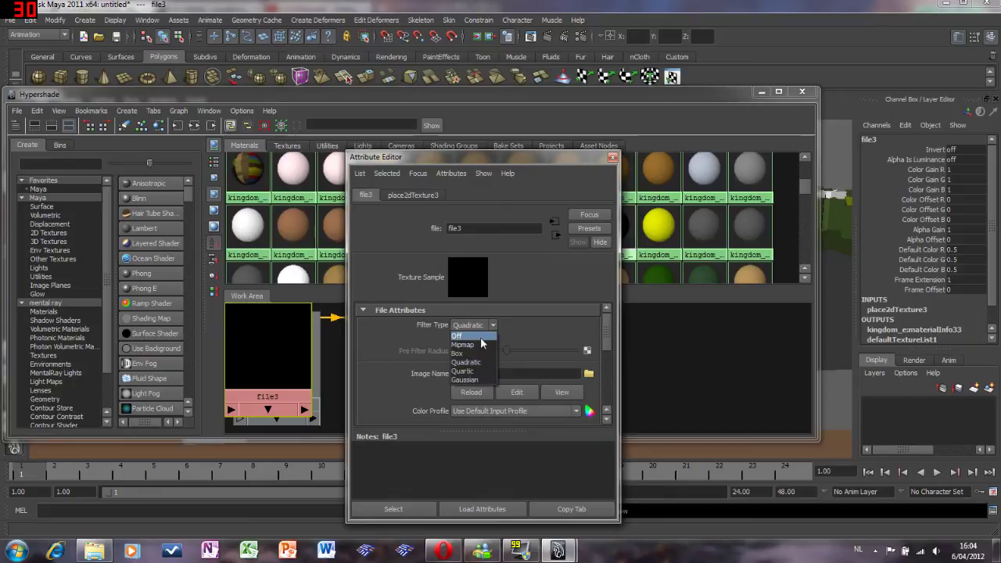
pyautogui.click(480, 338)
# Load flower_red.png from the tex folder as the red flower texture's image and close the attribute settings
pyautogui.click(589, 375)
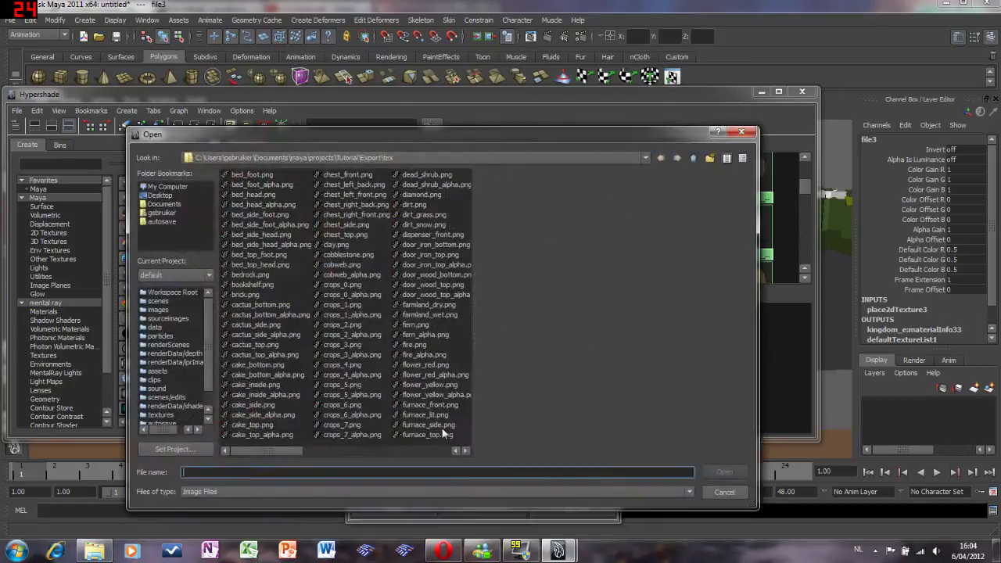
pyautogui.moveTo(277, 451); pyautogui.dragTo(327, 452)
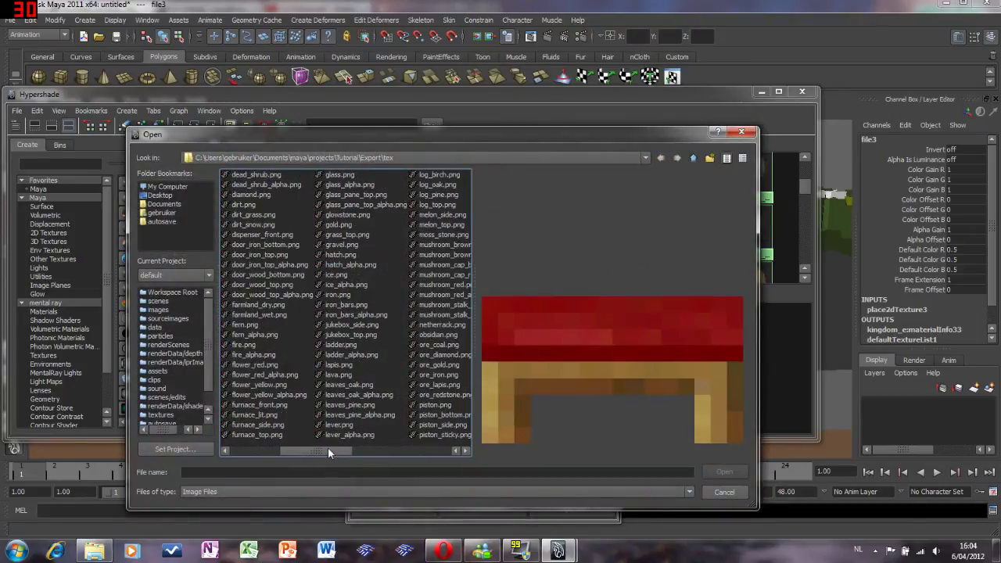
pyautogui.click(263, 365)
pyautogui.click(268, 375)
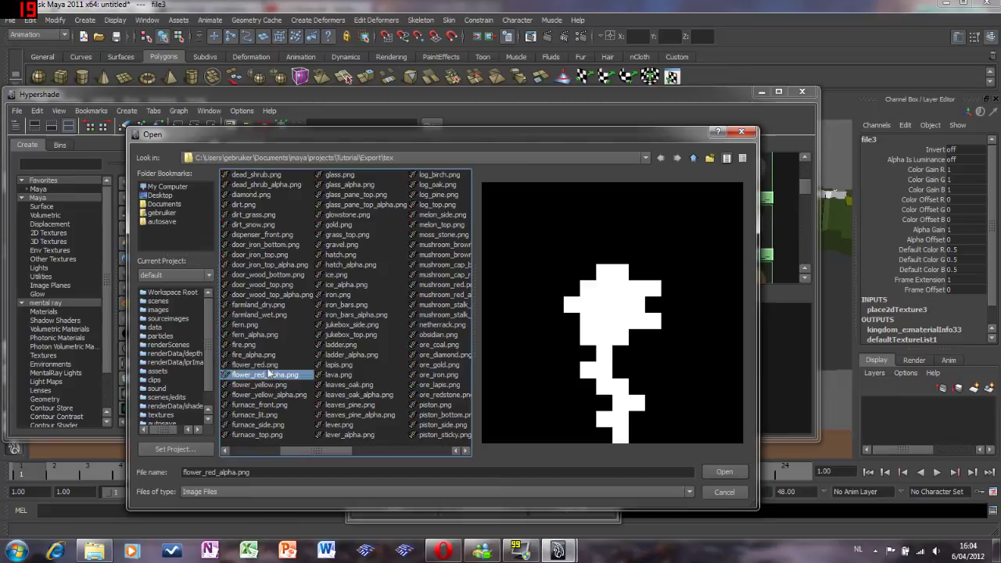
pyautogui.click(268, 369)
pyautogui.doubleClick(268, 365)
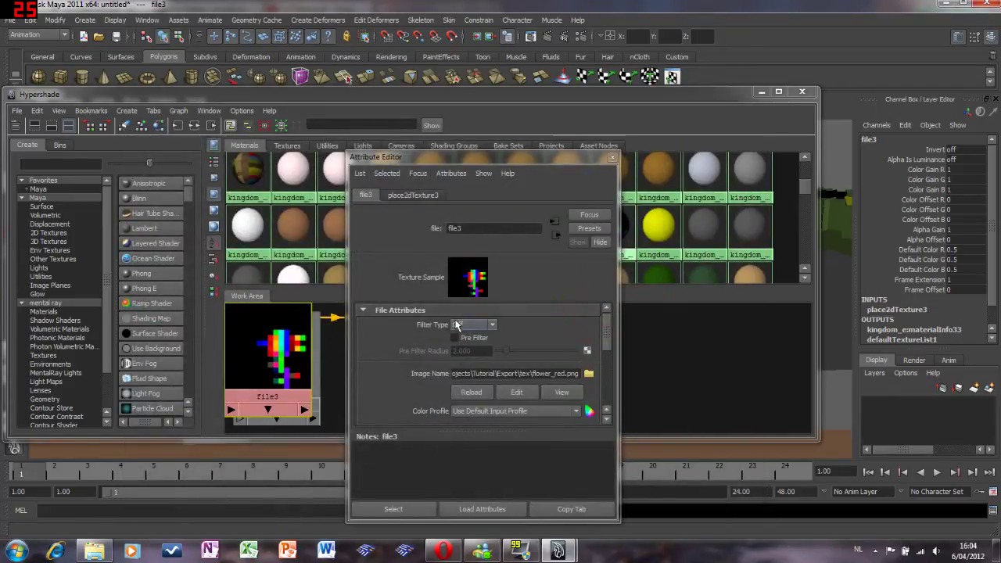
pyautogui.click(612, 160)
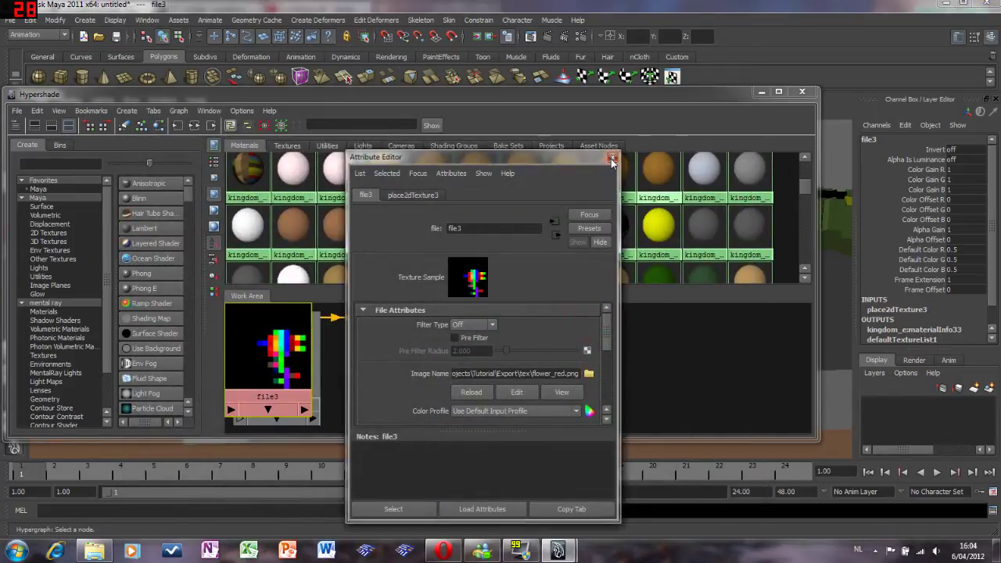
# Graph the kingdom_e:Flower_Red1 material's network and connect its file3 texture to the material's transparency
pyautogui.click(761, 92)
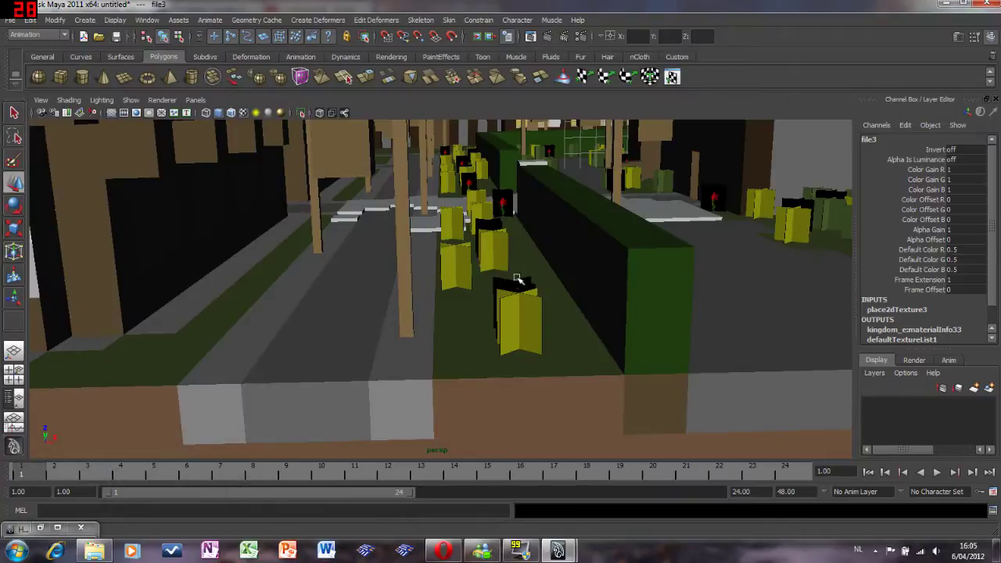
pyautogui.keyDown('alt'); pyautogui.moveTo(534, 258); pyautogui.dragTo(574, 356); pyautogui.keyUp('alt')
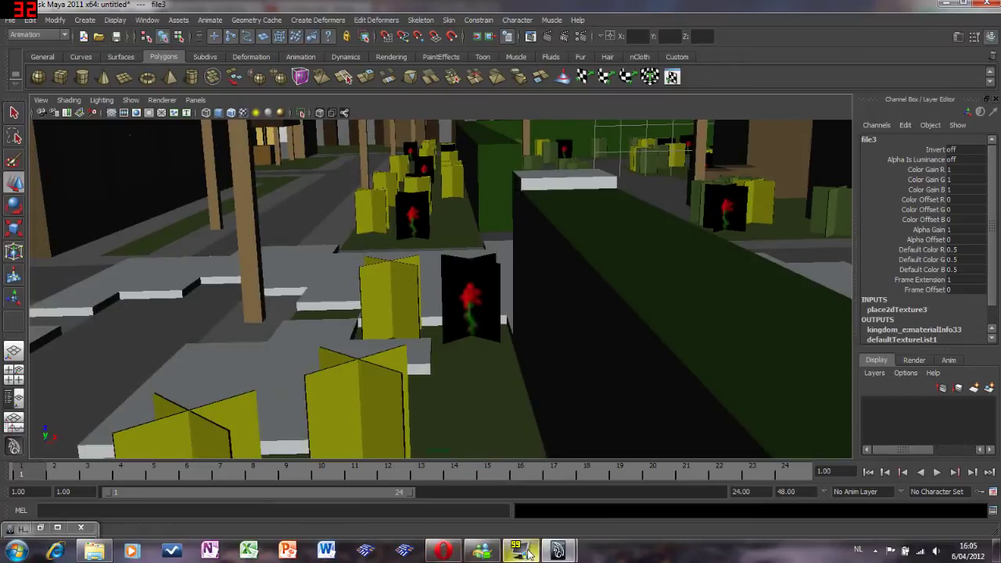
pyautogui.click(40, 528)
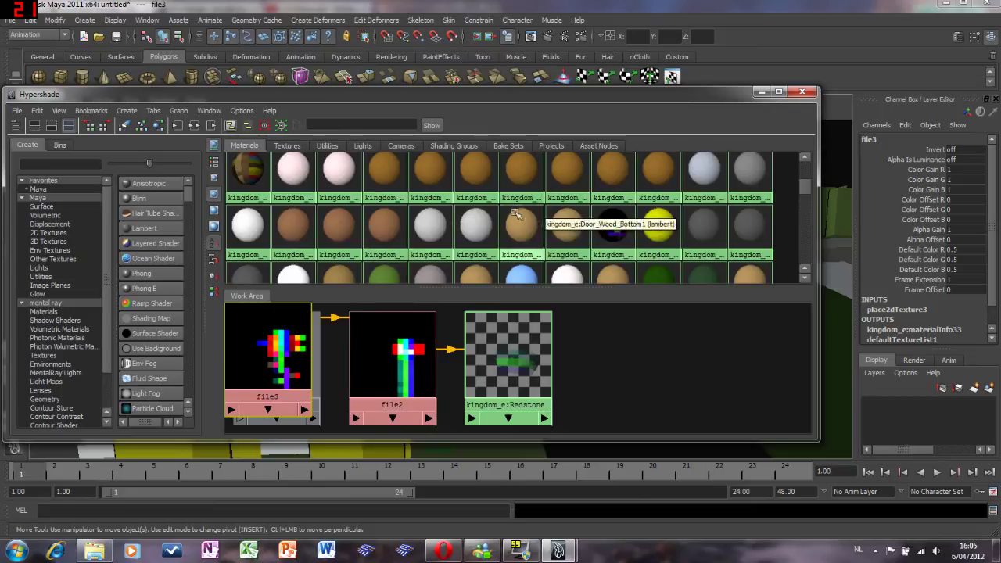
pyautogui.rightClick(610, 224)
pyautogui.click(602, 336)
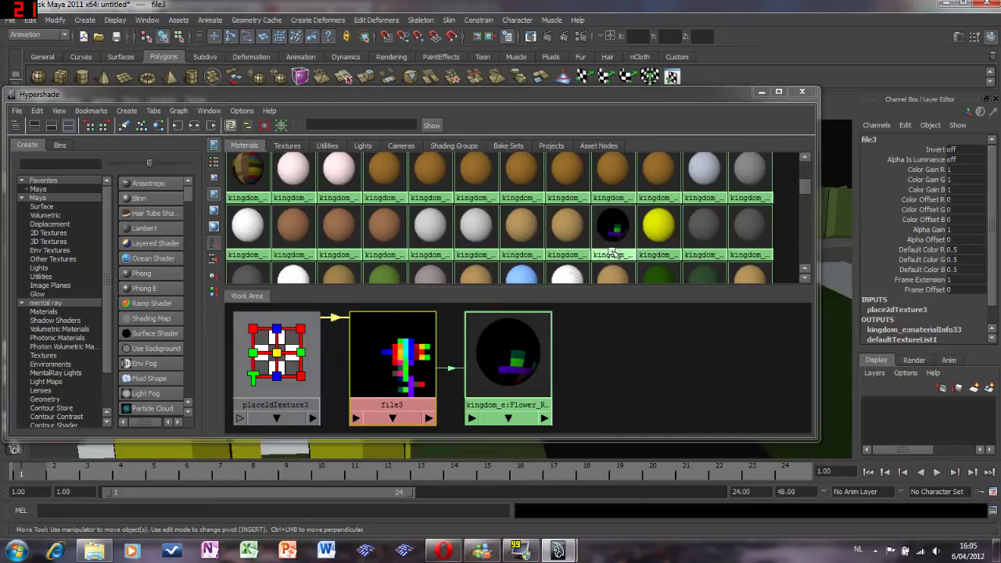
pyautogui.moveTo(391, 354); pyautogui.dragTo(508, 349, button='middle')
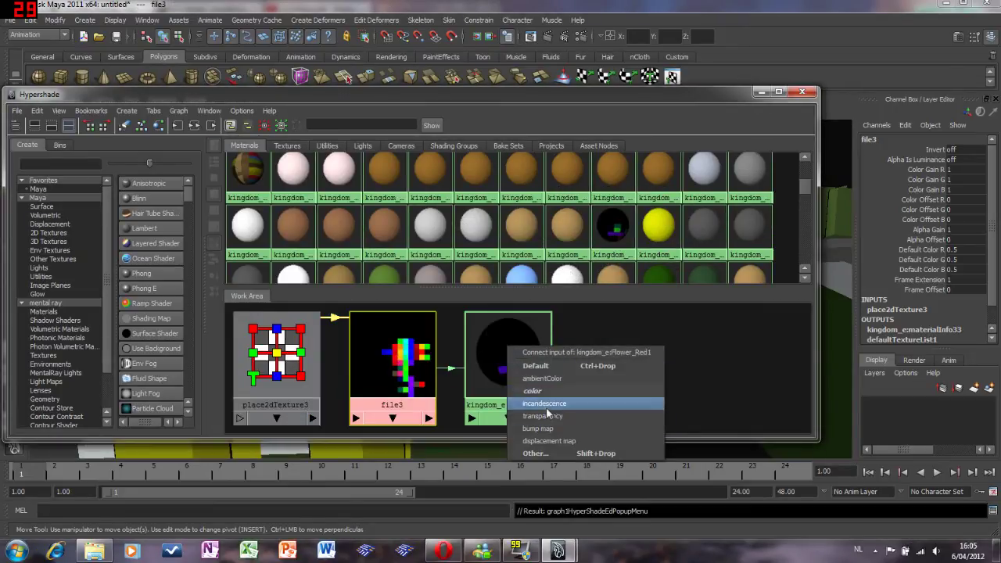
pyautogui.click(550, 415)
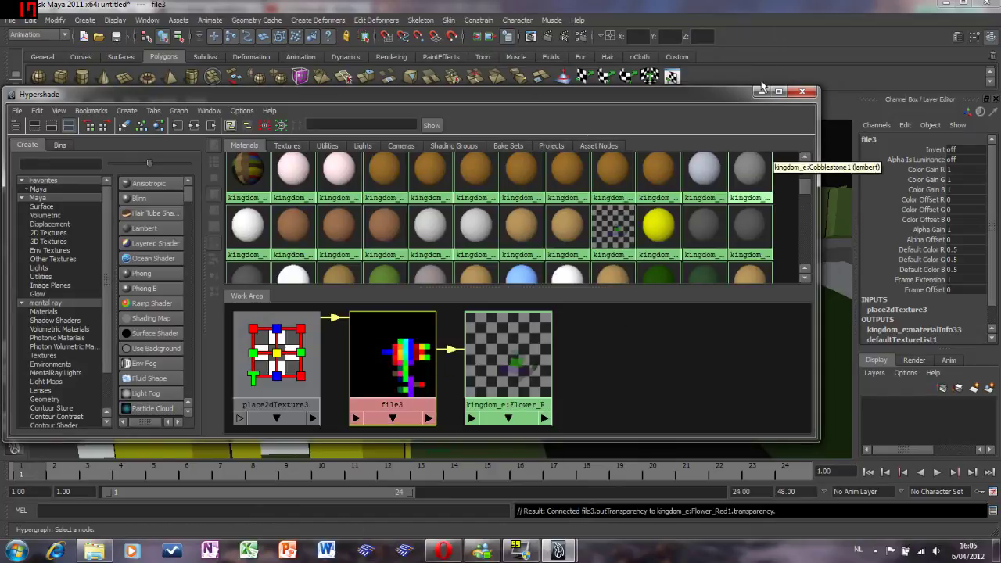
# Examine the textured red flowers on the castle street up close in the scene
pyautogui.click(761, 91)
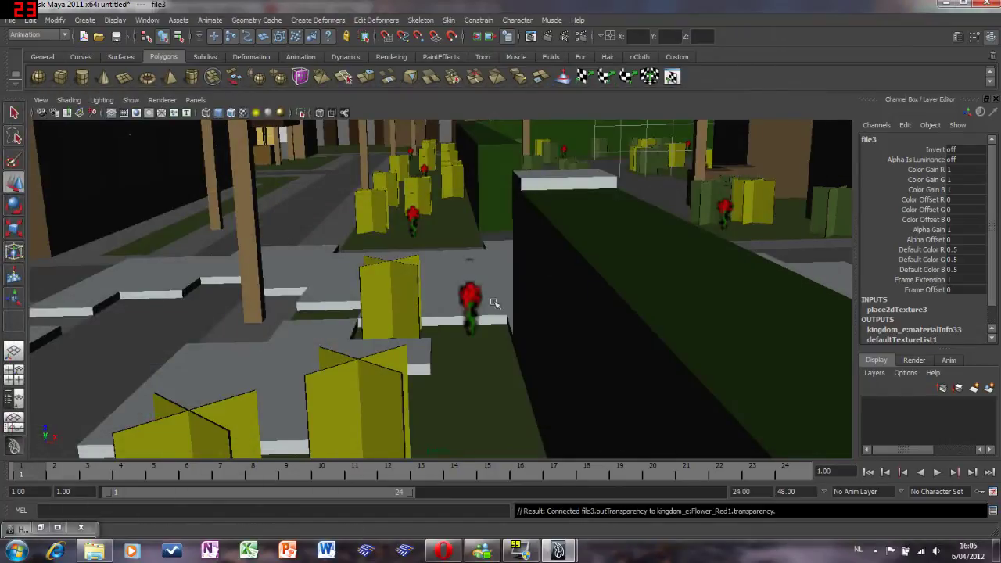
pyautogui.scroll(3, 522, 320)
pyautogui.keyDown('alt'); pyautogui.moveTo(522, 320); pyautogui.dragTo(536, 335, button='right'); pyautogui.keyUp('alt')
pyautogui.moveTo(536, 336)
pyautogui.keyDown('alt'); pyautogui.mouseDown(button='middle')
pyautogui.moveTo(515, 324)
pyautogui.moveTo(542, 339)
pyautogui.moveTo(520, 333)
pyautogui.mouseUp(button='middle'); pyautogui.keyUp('alt')
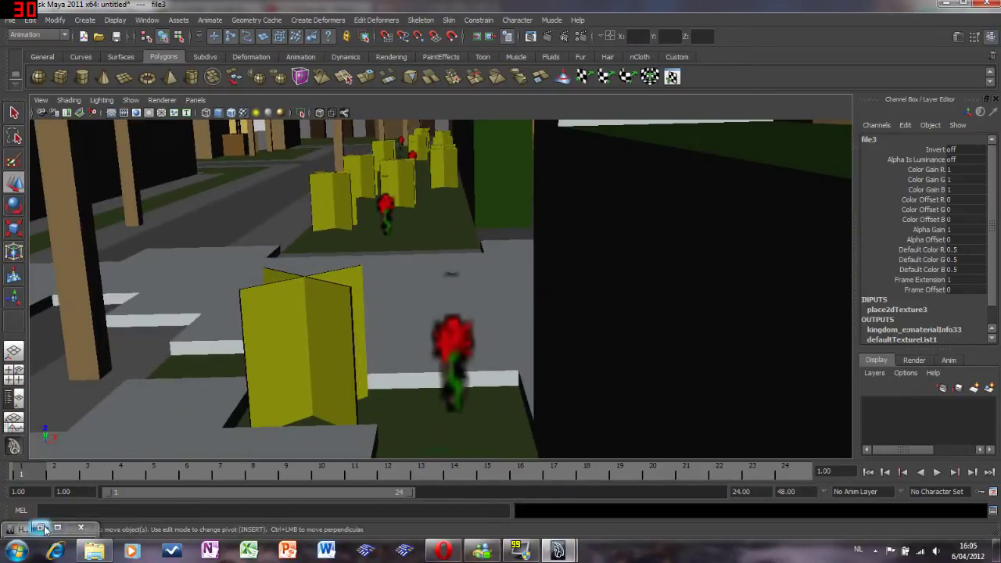
pyautogui.click(59, 527)
pyautogui.click(760, 92)
pyautogui.click(39, 528)
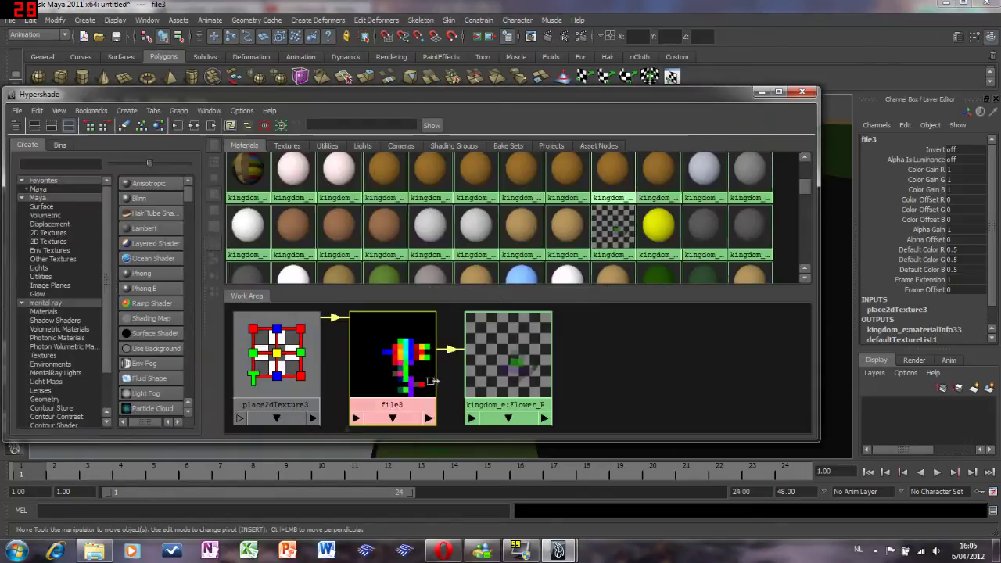
# Set the hardware texture filter of kingdom_e:Flower_Red1 to Nearest (Unfiltered) and check the flowers along the castle street
pyautogui.doubleClick(615, 226)
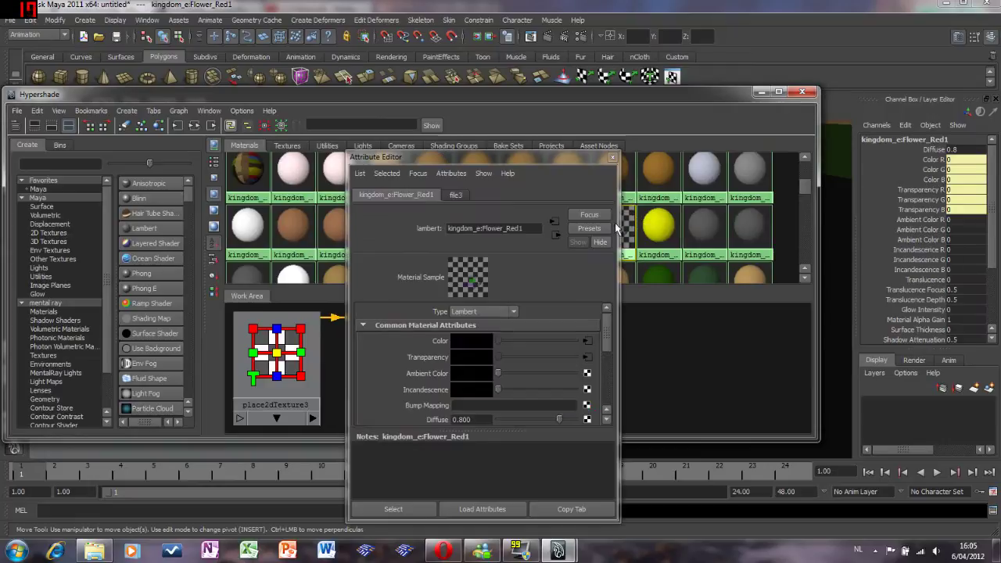
pyautogui.moveTo(609, 318); pyautogui.dragTo(609, 378)
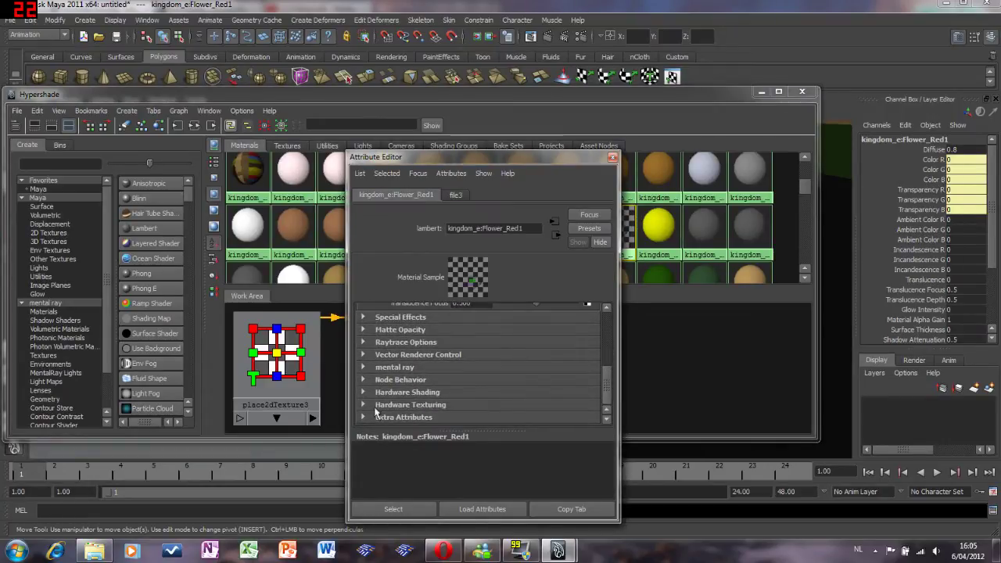
pyautogui.click(425, 406)
pyautogui.moveTo(608, 376); pyautogui.dragTo(611, 397)
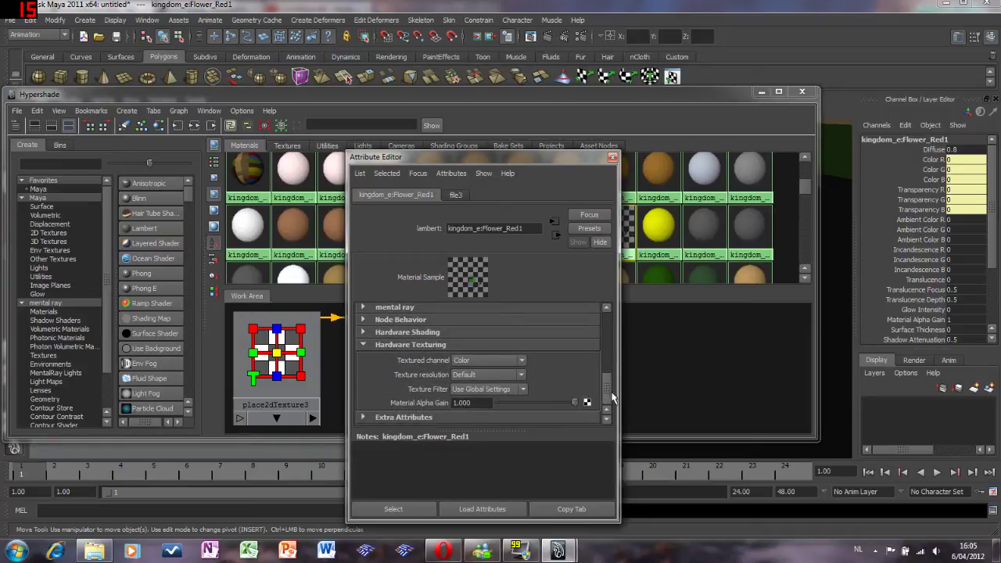
pyautogui.click(523, 389)
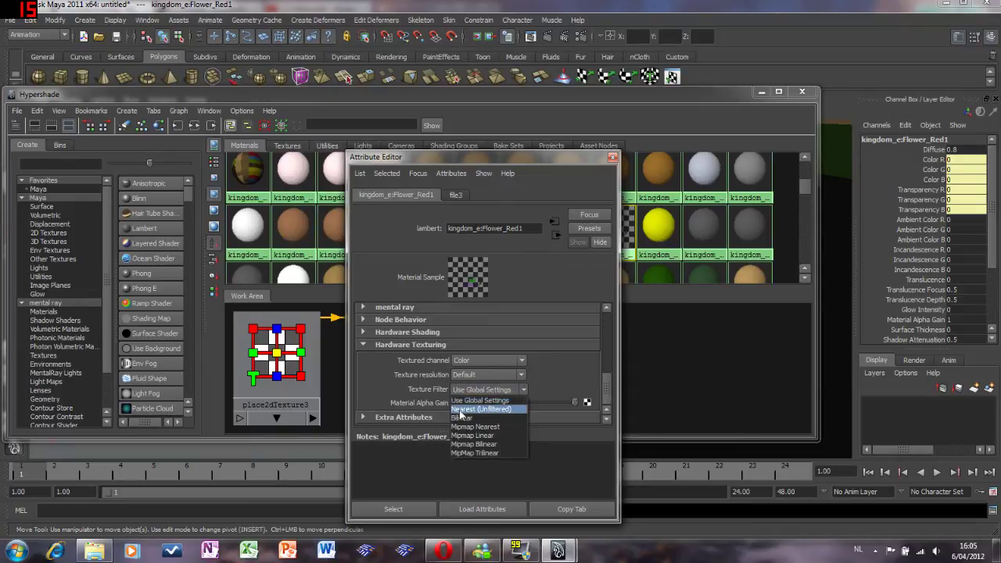
pyautogui.click(485, 410)
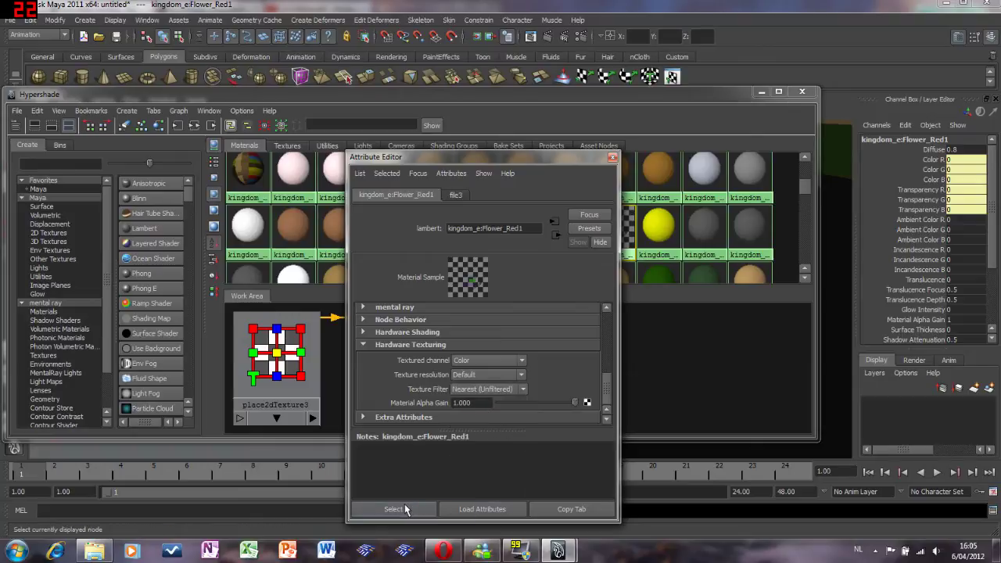
pyautogui.click(612, 159)
pyautogui.click(760, 91)
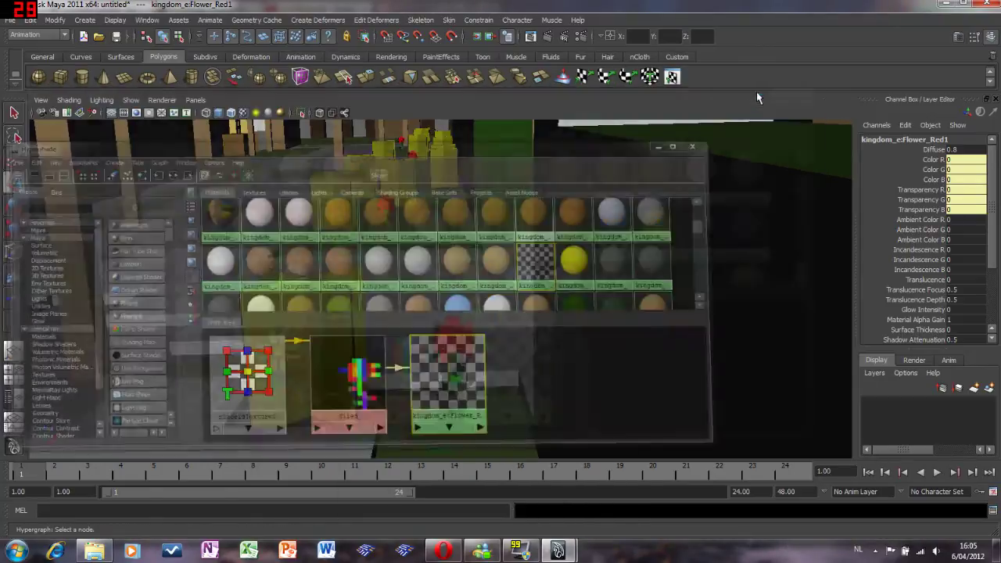
pyautogui.keyDown('alt'); pyautogui.moveTo(465, 362); pyautogui.dragTo(479, 337); pyautogui.keyUp('alt')
pyautogui.scroll(-6, 479, 337)
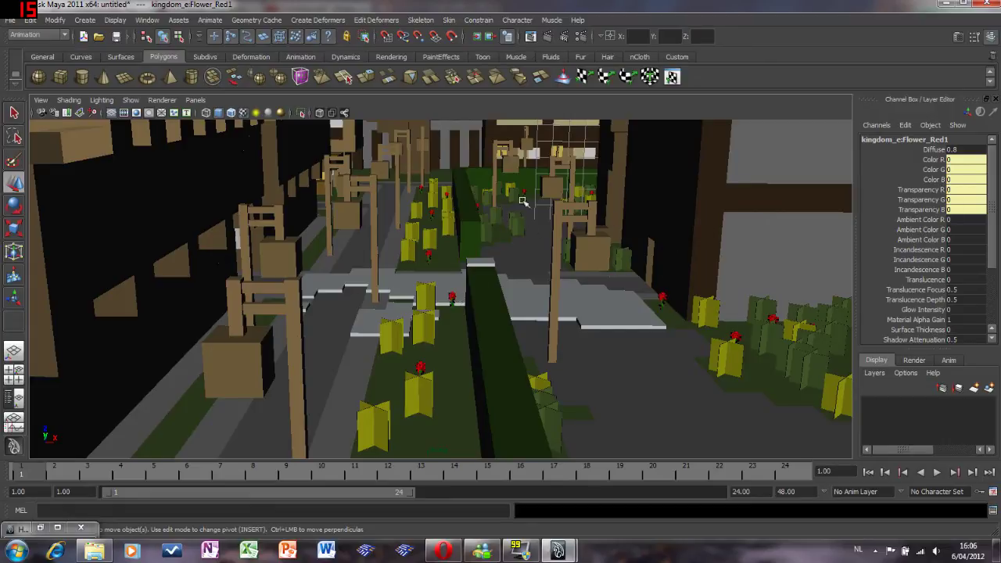
pyautogui.scroll(-5, 461, 177)
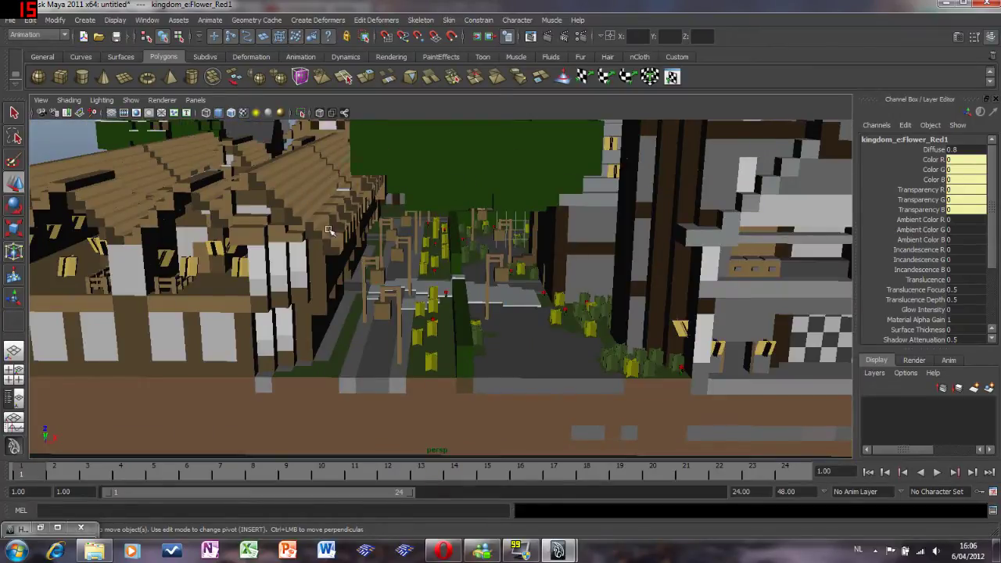
pyautogui.scroll(5, 483, 222)
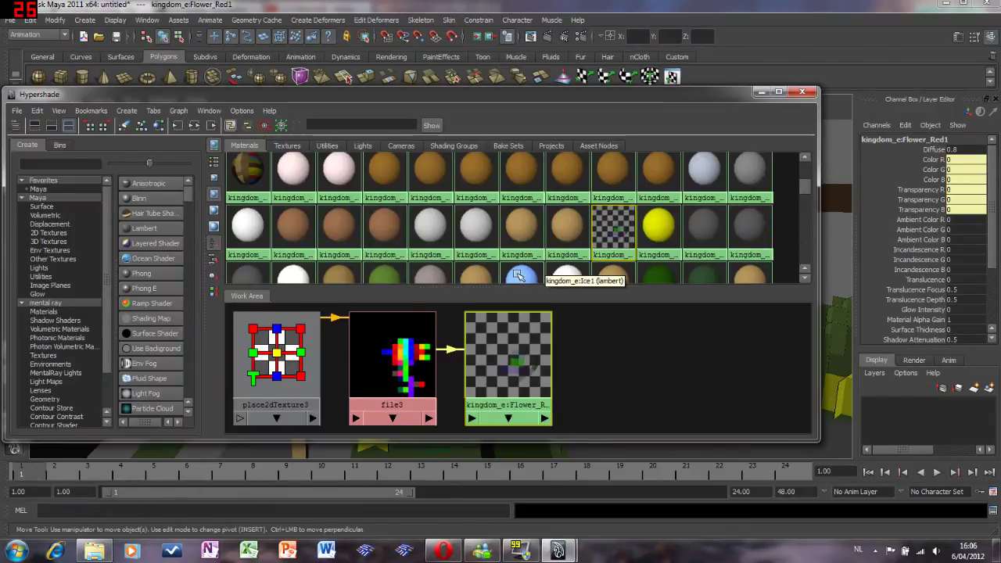
# Find the kingdom_e:Water1 material and set its ambient color to black
pyautogui.scroll(-3, 557, 266)
pyautogui.scroll(3, 557, 266)
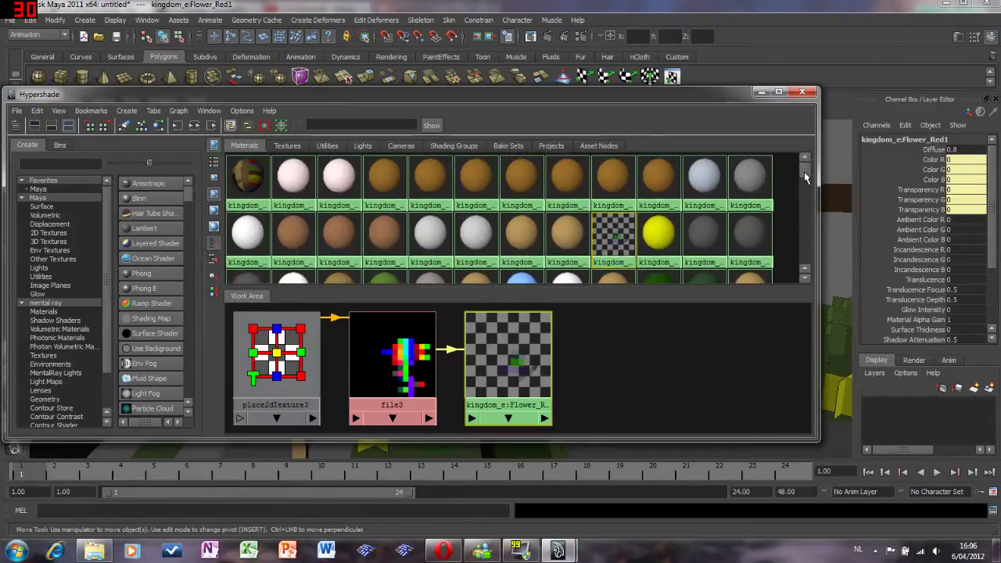
pyautogui.scroll(-1, 547, 266)
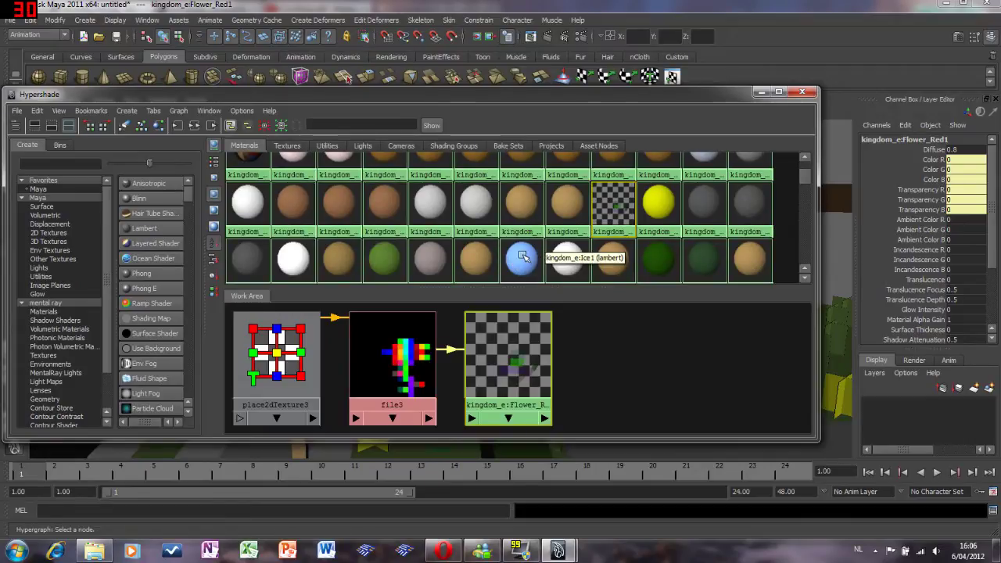
pyautogui.moveTo(806, 176); pyautogui.dragTo(800, 226)
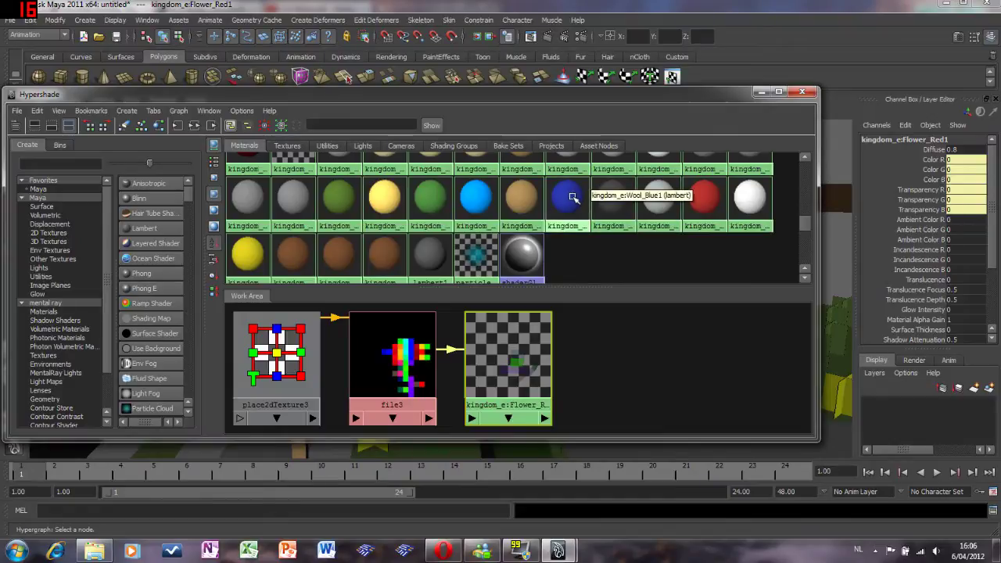
pyautogui.doubleClick(466, 198)
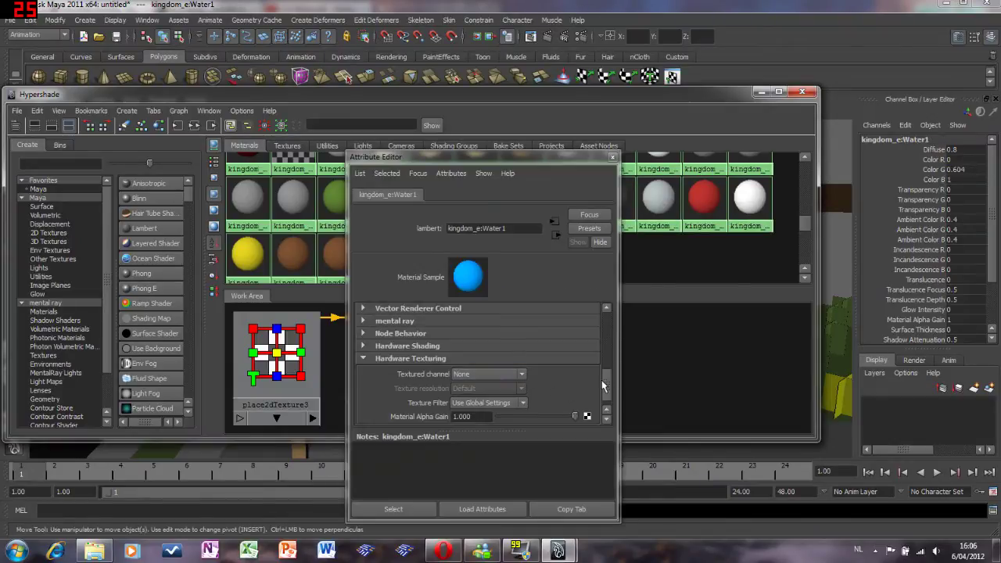
pyautogui.click(362, 358)
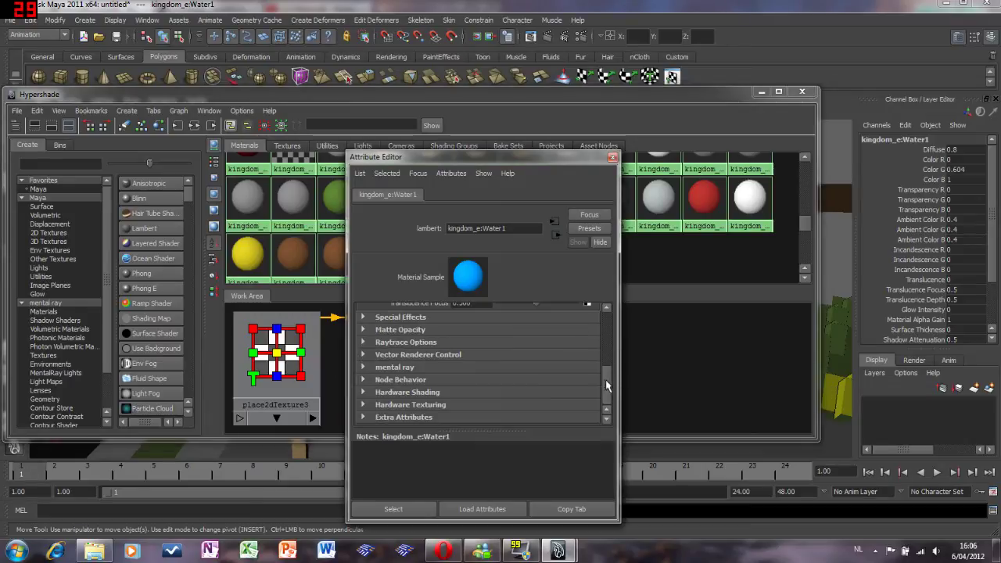
pyautogui.moveTo(607, 385); pyautogui.dragTo(607, 317)
pyautogui.moveTo(531, 375); pyautogui.dragTo(460, 379)
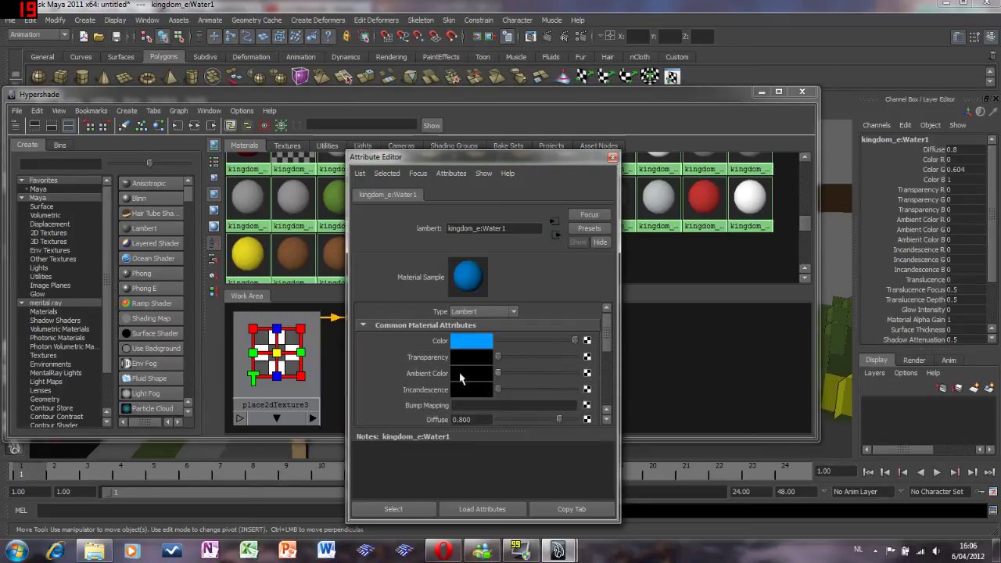
# Map a File texture to the color of kingdom_e:Water1 with the filter type set to Off
pyautogui.click(587, 341)
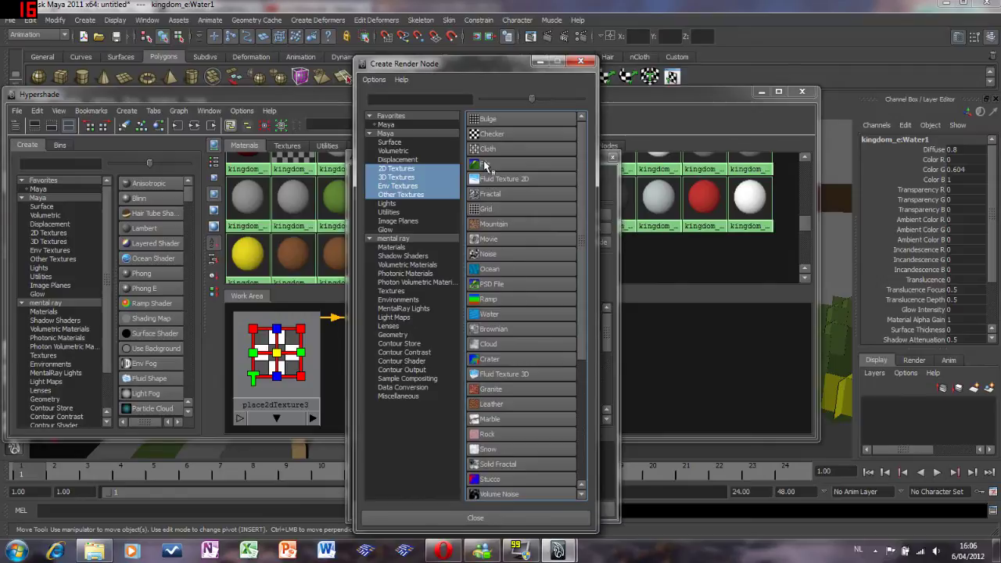
pyautogui.click(486, 165)
pyautogui.click(472, 325)
pyautogui.click(462, 335)
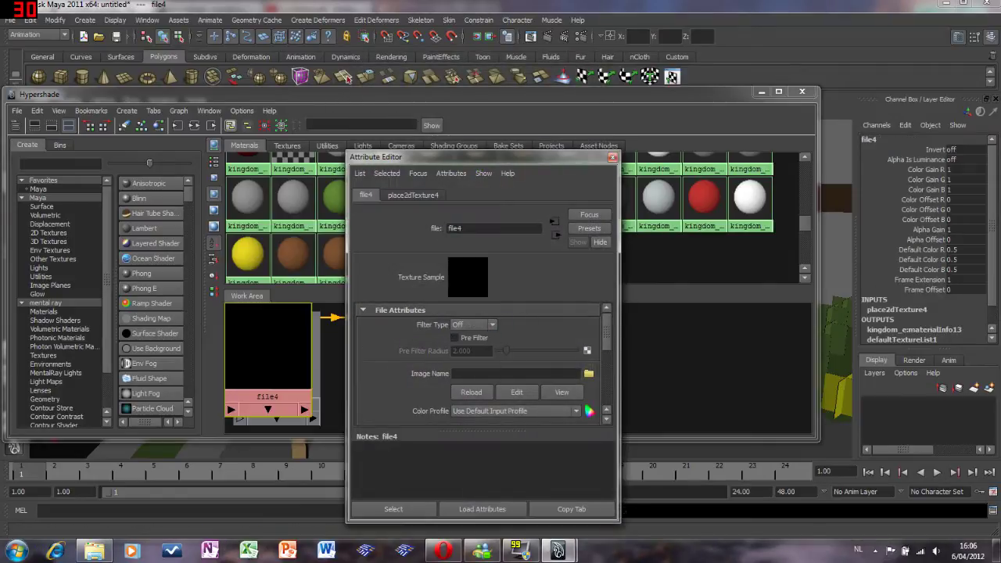
# Load water.png from the tex folder as the water texture's image
pyautogui.click(588, 376)
pyautogui.moveTo(289, 452); pyautogui.dragTo(442, 449)
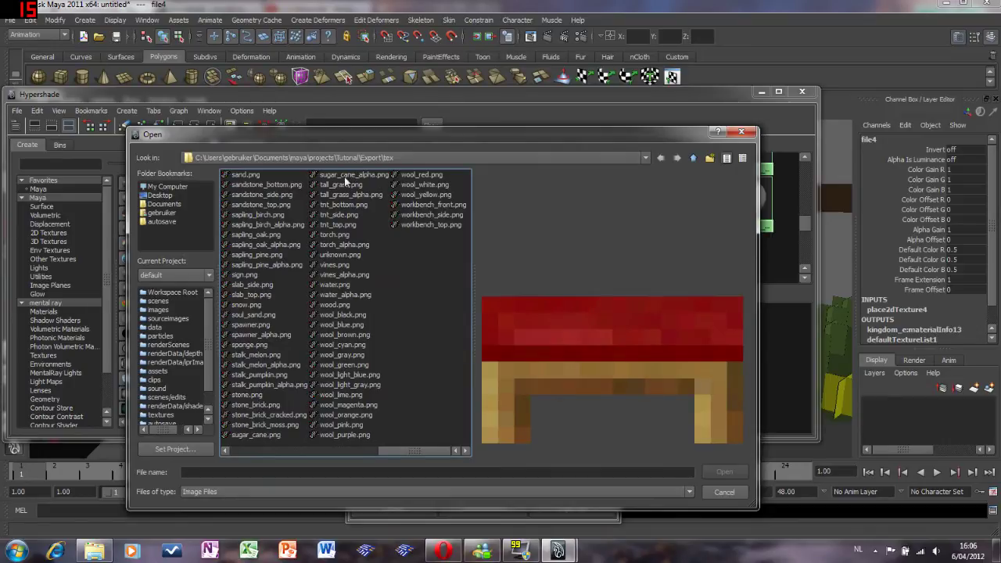
pyautogui.doubleClick(335, 285)
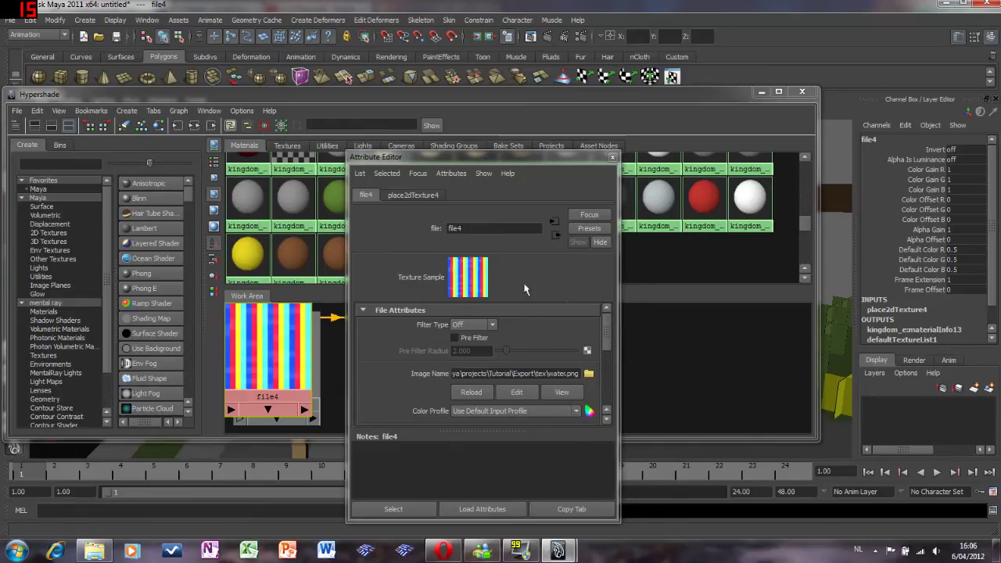
# Raise the transparency of the kingdom_e:Water1 material to about 0.52
pyautogui.click(612, 156)
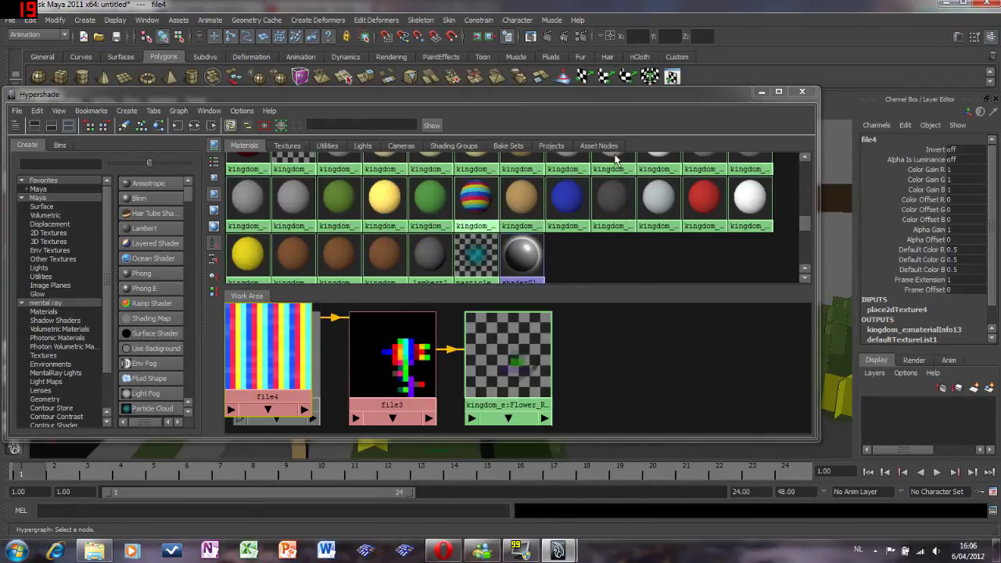
pyautogui.doubleClick(476, 202)
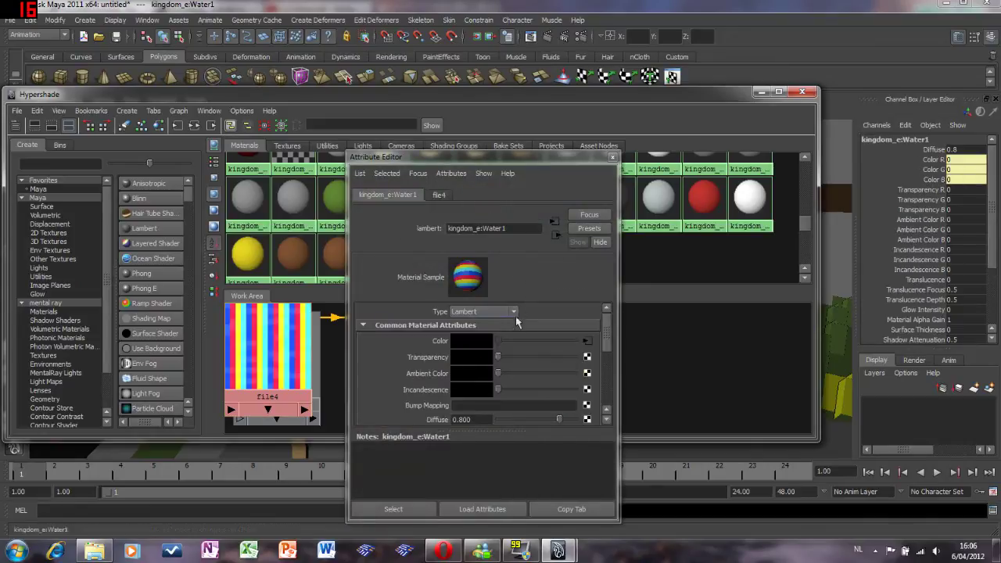
pyautogui.click(498, 358)
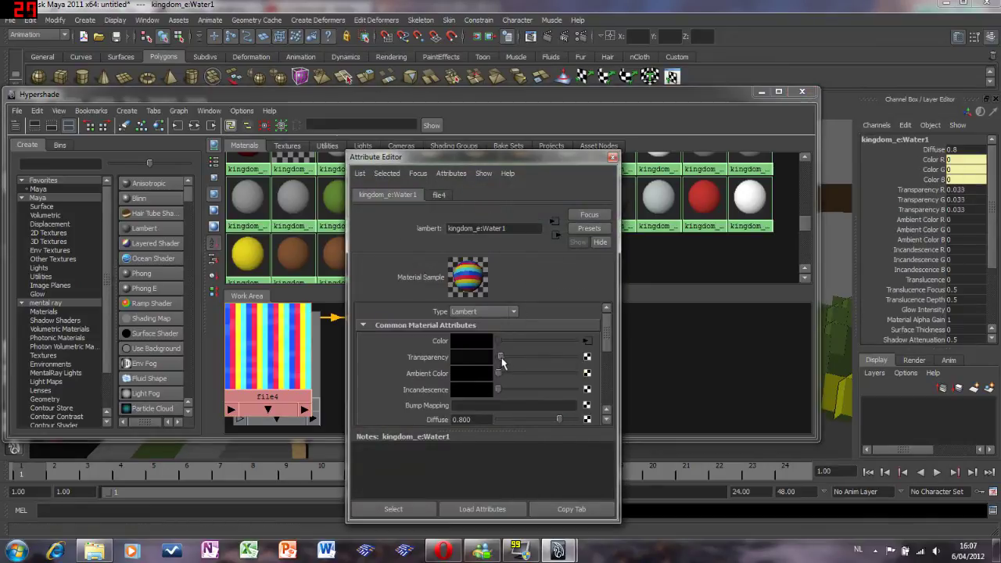
pyautogui.moveTo(501, 361); pyautogui.dragTo(539, 360)
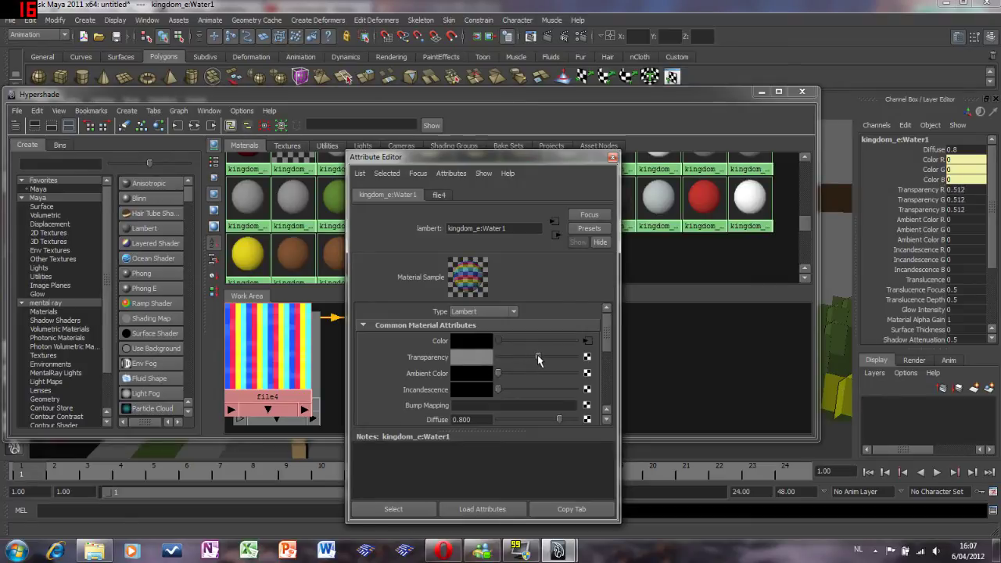
# Reselect water.png from the tex folder as the image of the kingdom_e:Water1 color texture
pyautogui.click(587, 341)
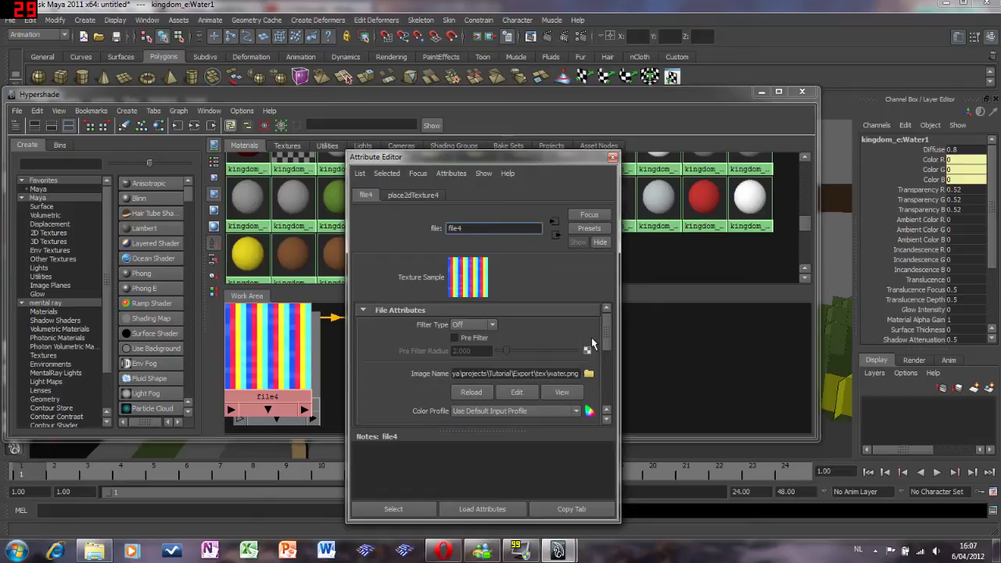
pyautogui.click(588, 373)
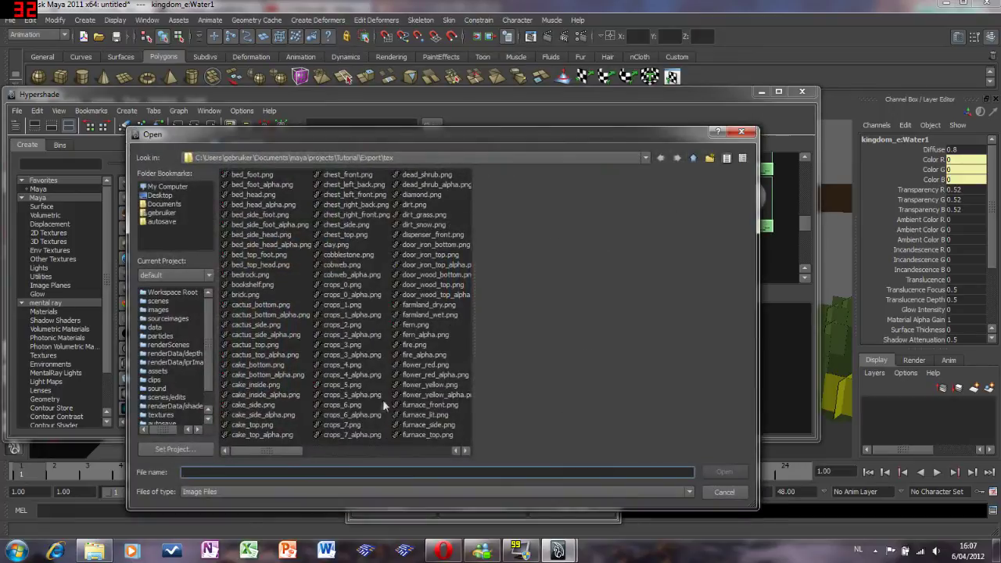
pyautogui.moveTo(292, 450); pyautogui.dragTo(465, 452)
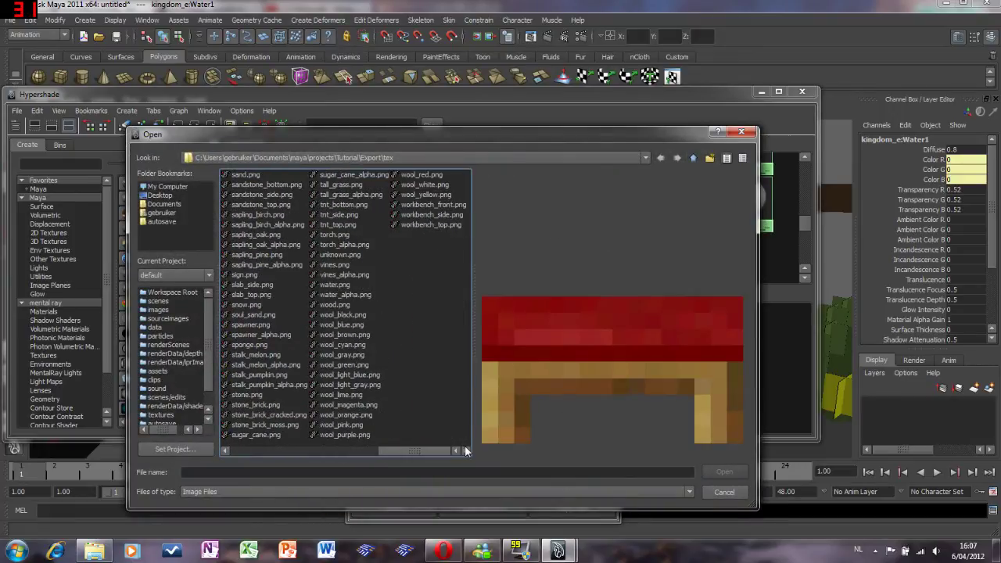
pyautogui.click(336, 284)
pyautogui.doubleClick(336, 285)
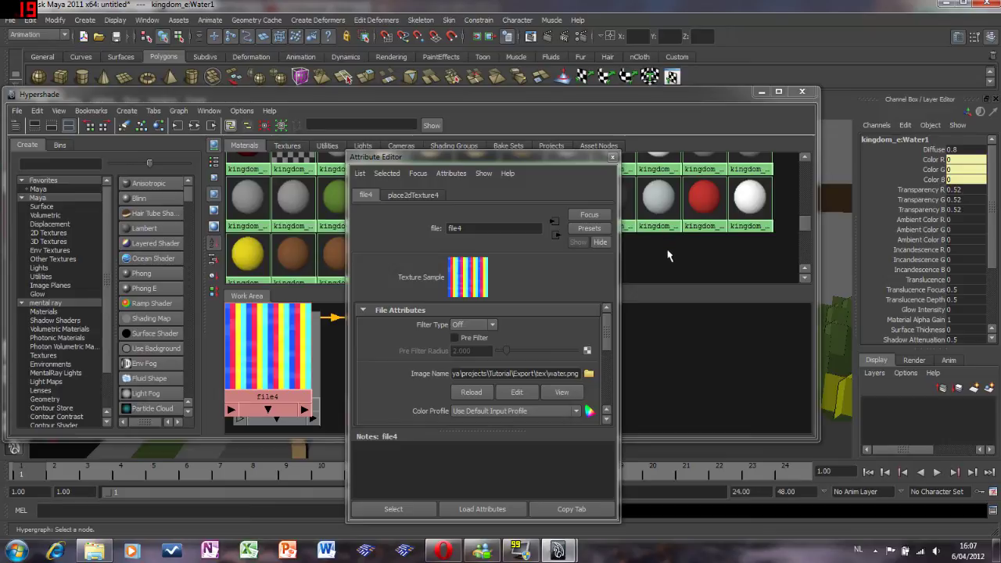
# Examine the semi-transparent fountain water between the two wooden-roofed houses, from a distance and up close
pyautogui.click(612, 156)
pyautogui.click(761, 91)
pyautogui.keyDown('alt'); pyautogui.moveTo(673, 172); pyautogui.dragTo(562, 268); pyautogui.keyUp('alt')
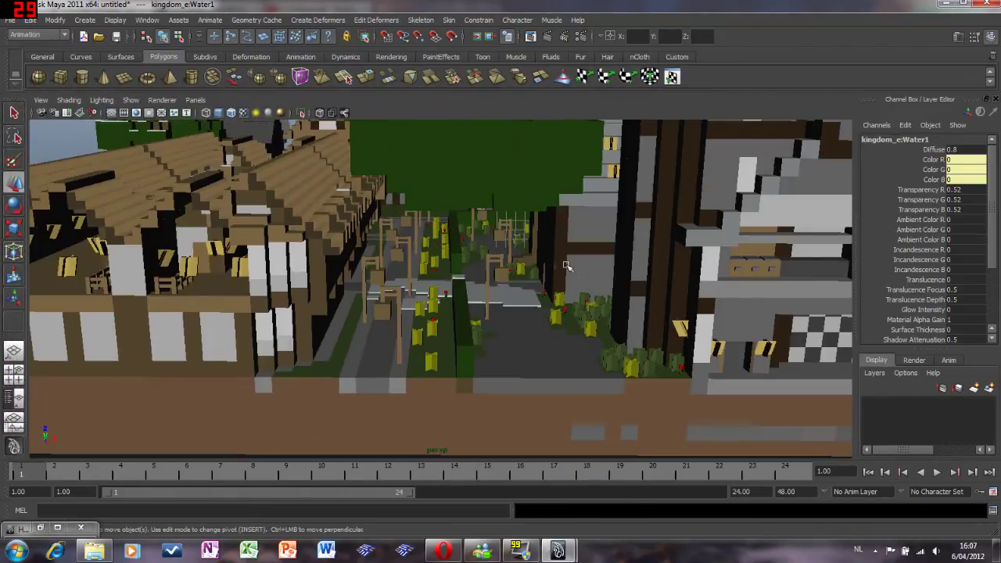
pyautogui.keyDown('alt'); pyautogui.moveTo(645, 286); pyautogui.dragTo(252, 355); pyautogui.keyUp('alt')
pyautogui.scroll(-5, 698, 275)
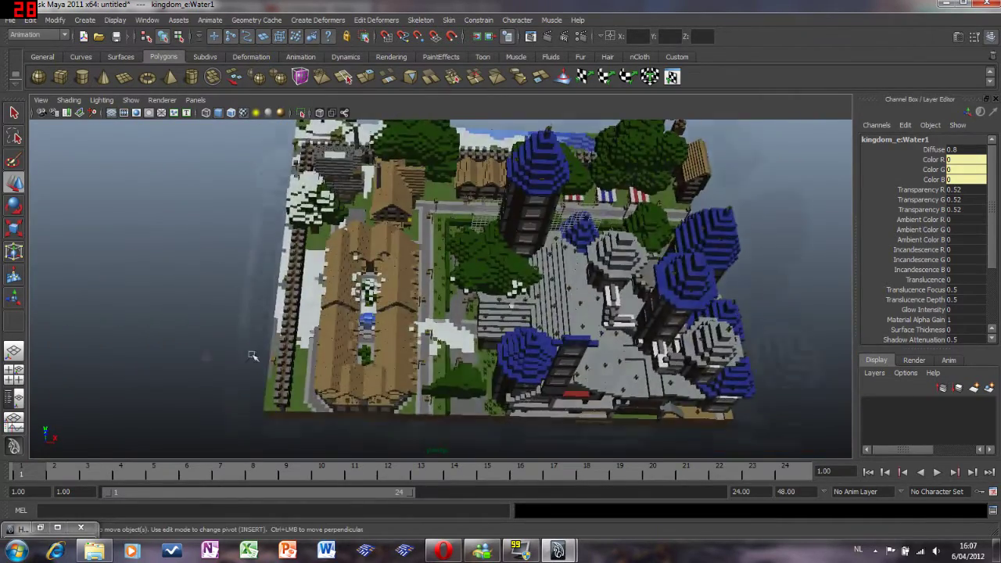
pyautogui.scroll(5, 252, 356)
pyautogui.press('f')
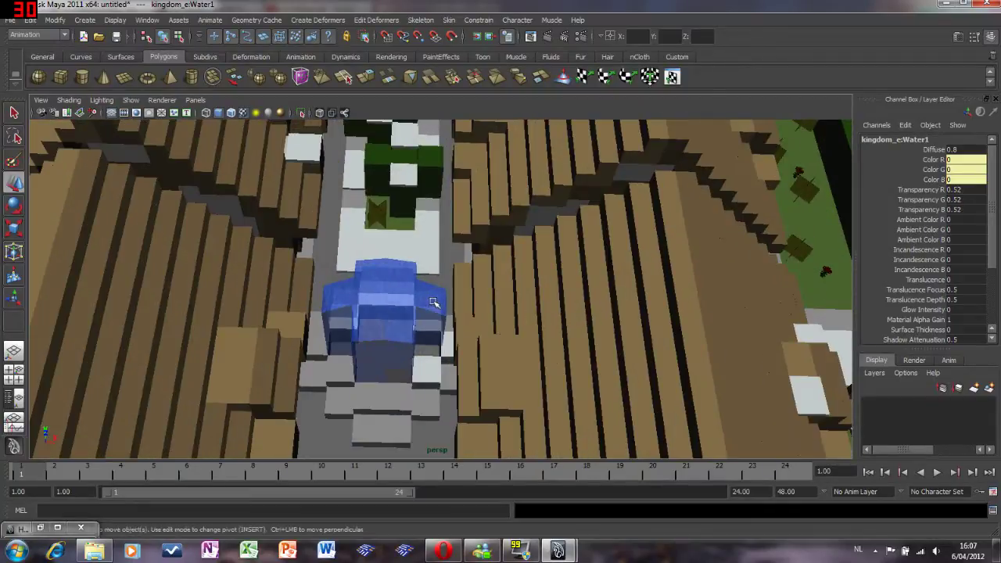
pyautogui.scroll(8, 434, 303)
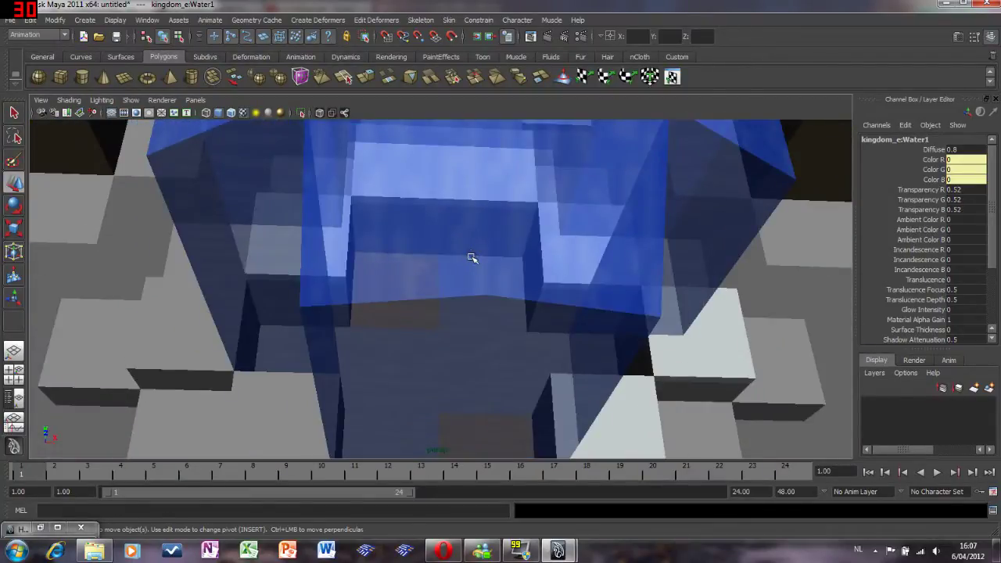
pyautogui.scroll(-5, 472, 258)
# Try kingdom_e:Water1 with its transparency set to 0 and check the fountain water between the houses
pyautogui.click(40, 527)
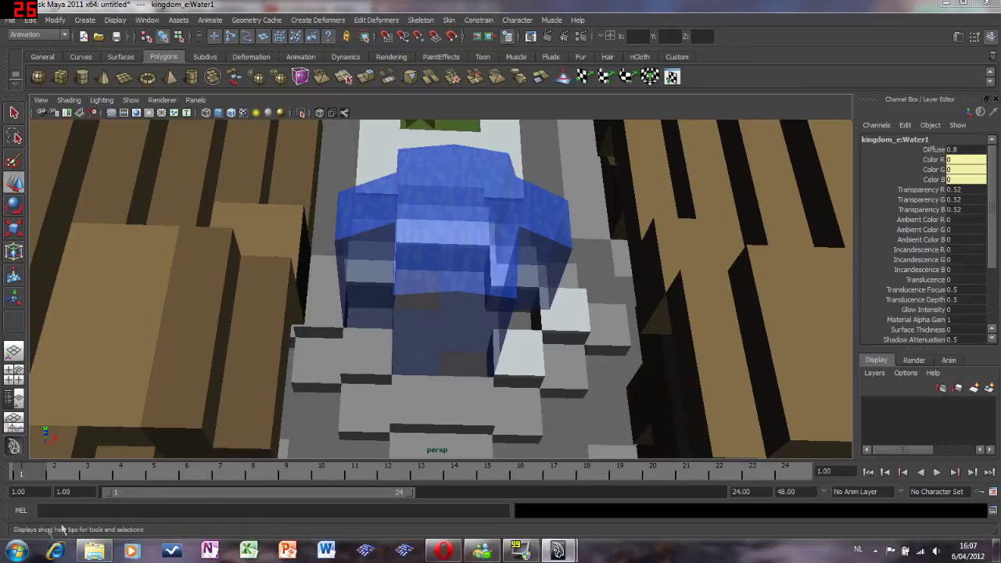
pyautogui.doubleClick(476, 200)
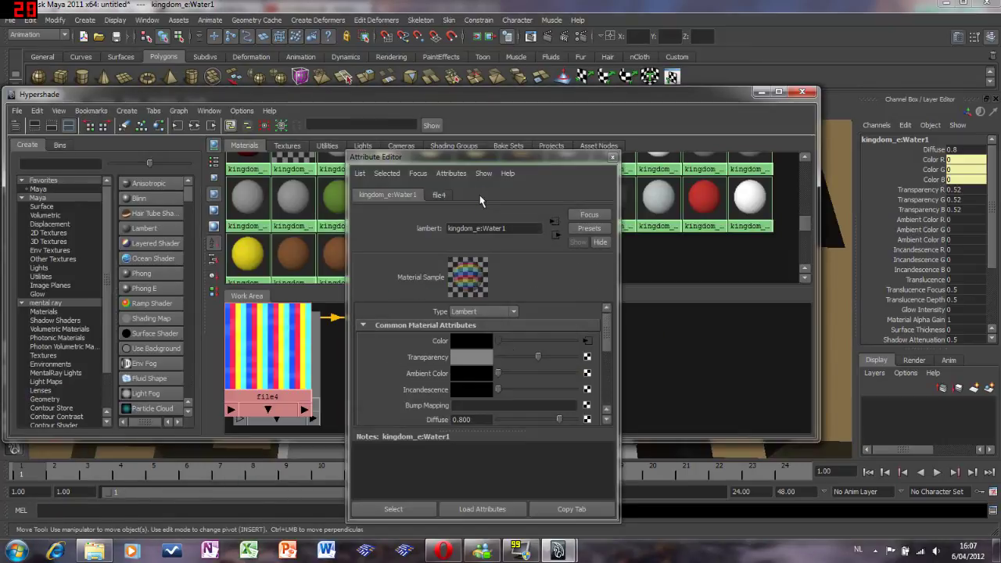
pyautogui.moveTo(539, 358); pyautogui.dragTo(382, 351)
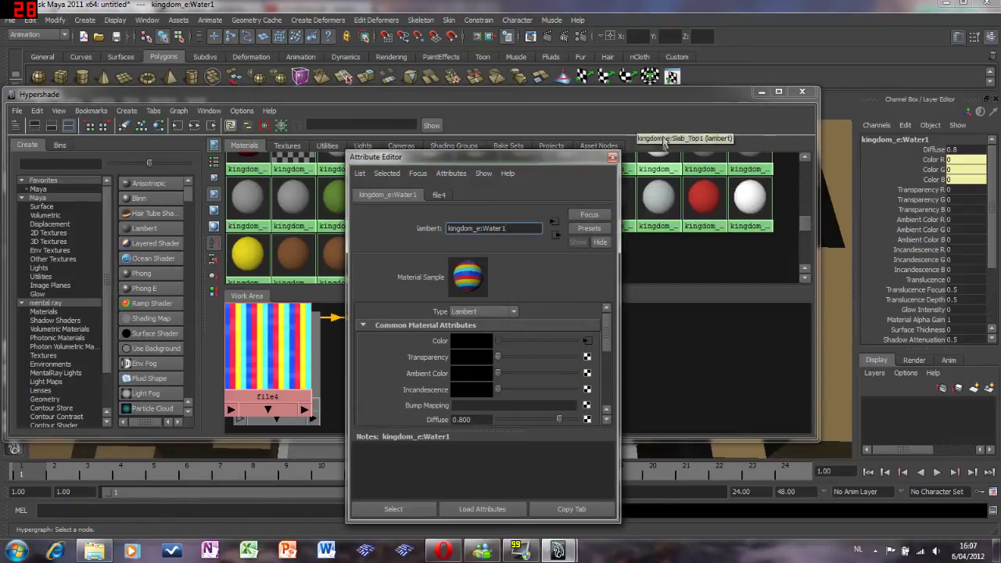
pyautogui.click(612, 156)
pyautogui.click(761, 91)
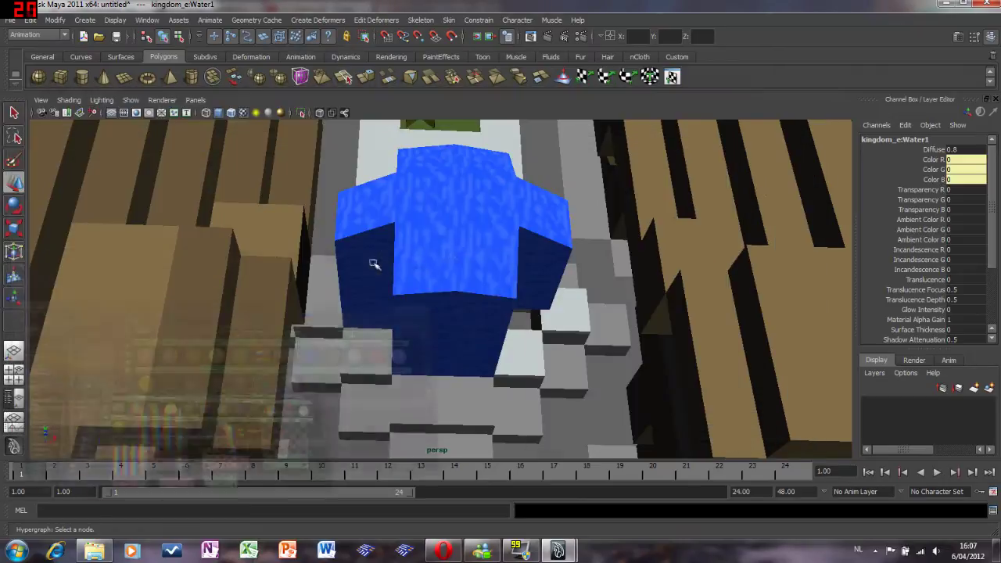
pyautogui.scroll(3, 494, 249)
pyautogui.scroll(-4, 494, 248)
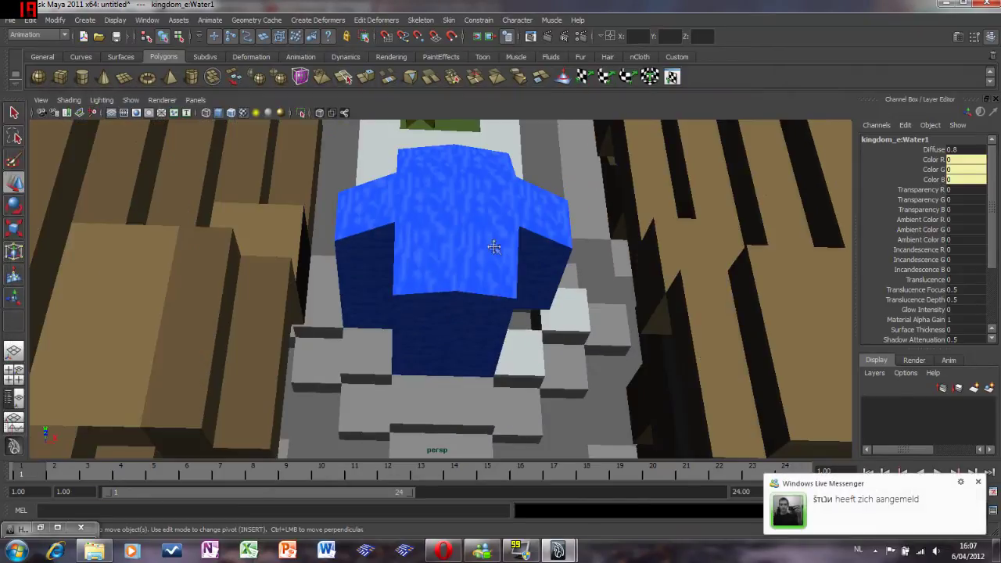
pyautogui.click(977, 482)
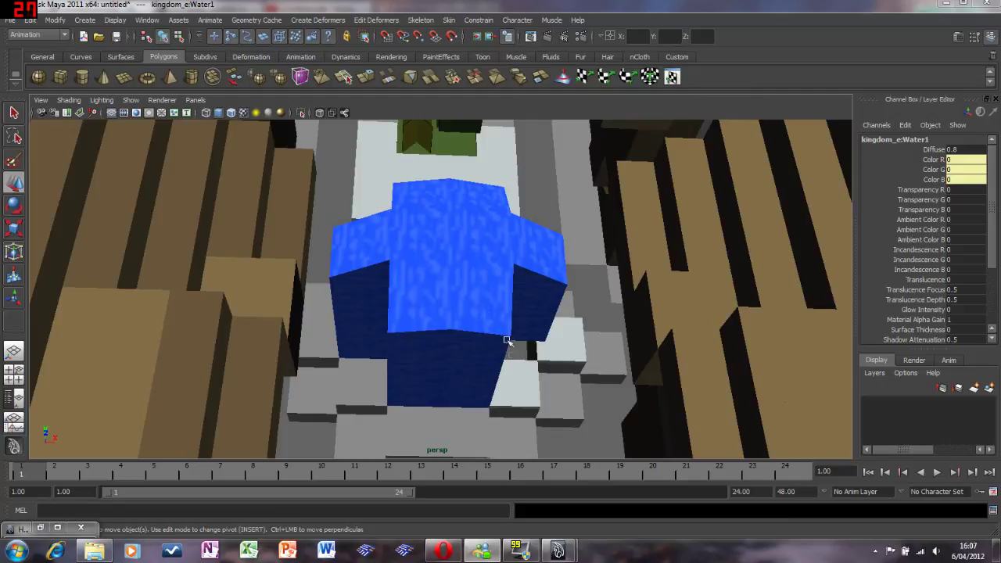
pyautogui.keyDown('alt'); pyautogui.moveTo(483, 308); pyautogui.dragTo(478, 281); pyautogui.keyUp('alt')
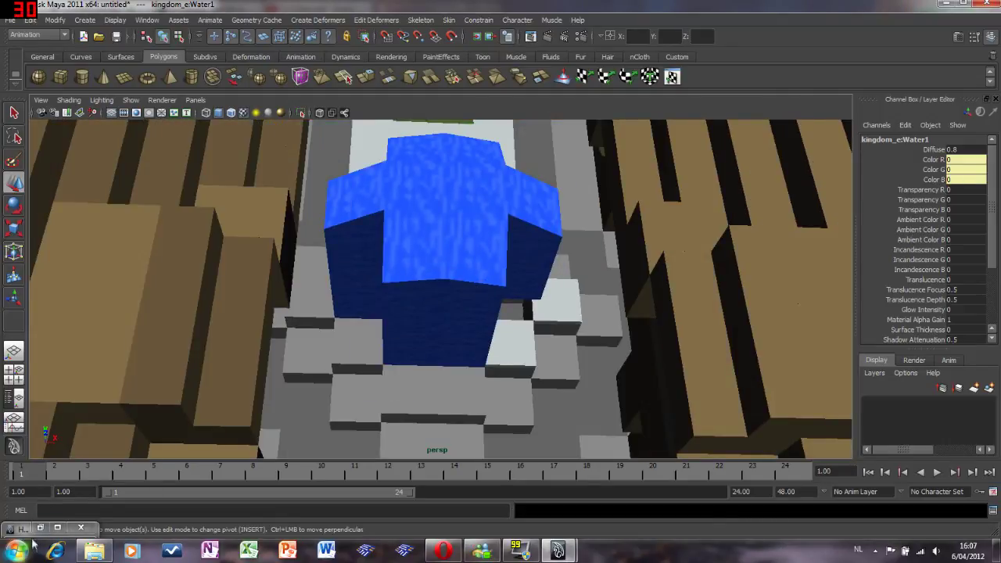
# Set the transparency of kingdom_e:Water1 to about 0.53 and check the fountain water in the scene
pyautogui.click(40, 527)
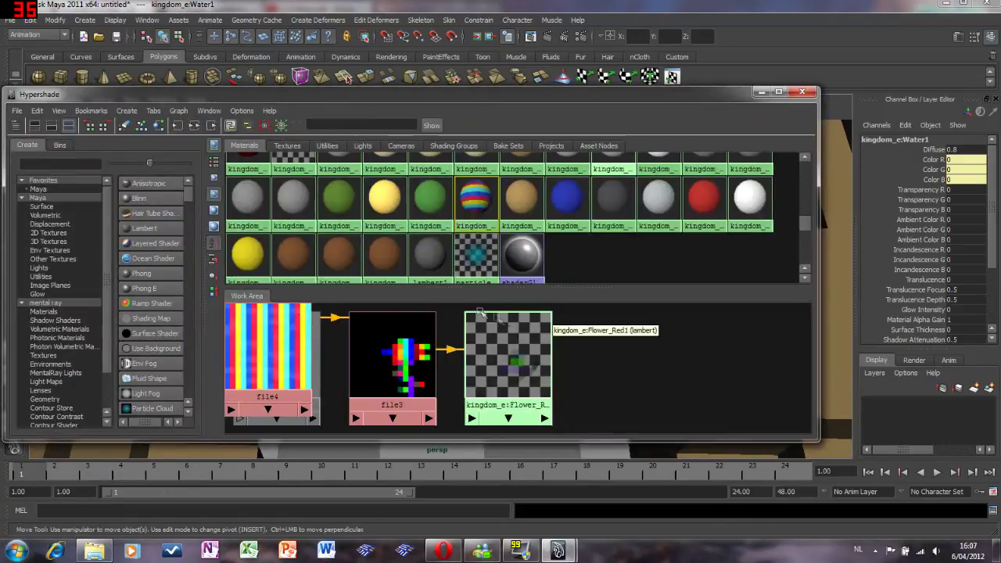
pyautogui.doubleClick(517, 328)
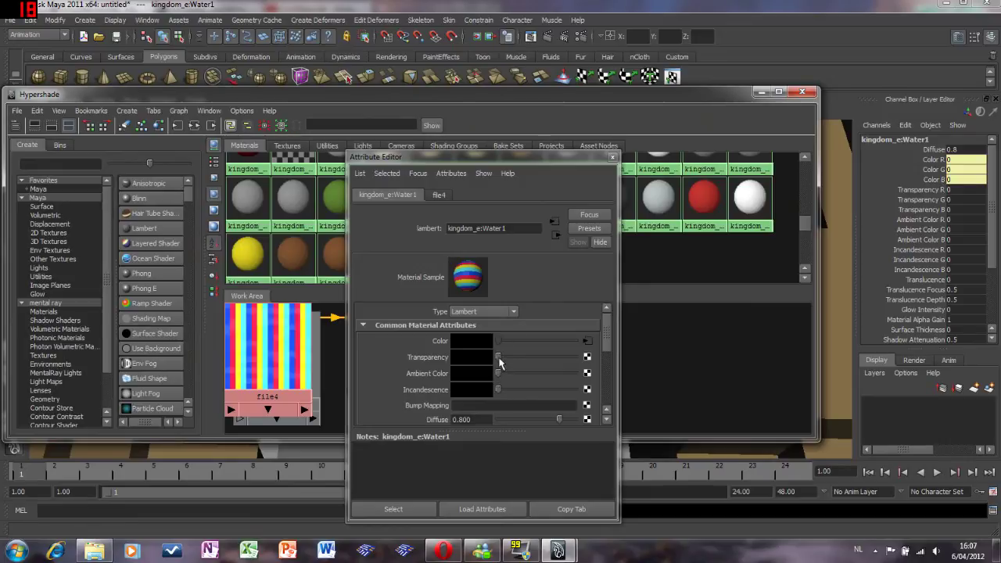
pyautogui.moveTo(499, 359); pyautogui.dragTo(538, 357)
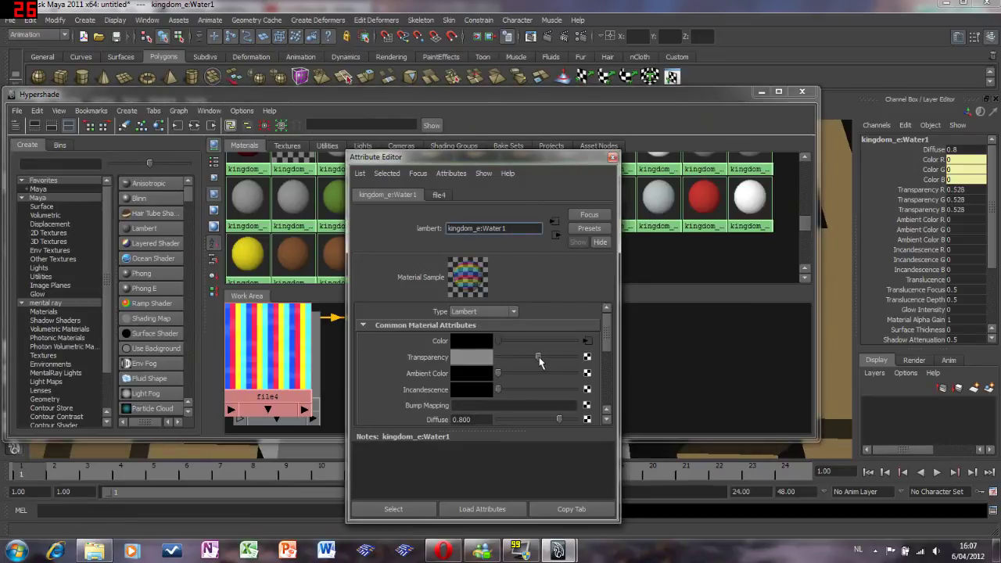
pyautogui.click(612, 157)
pyautogui.click(761, 92)
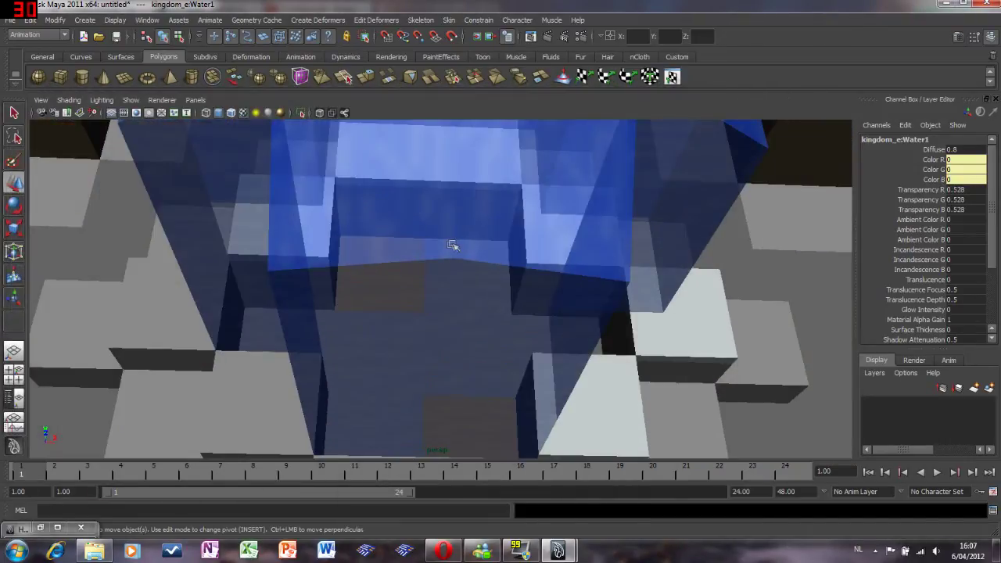
pyautogui.scroll(-10, 452, 244)
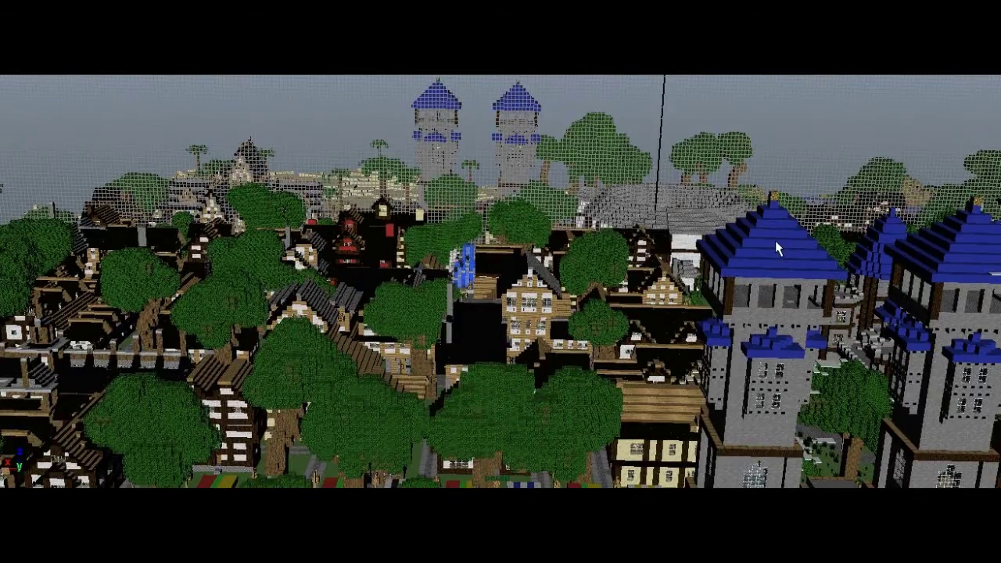
pyautogui.keyDown('alt'); pyautogui.moveTo(775, 242); pyautogui.dragTo(767, 253); pyautogui.keyUp('alt')
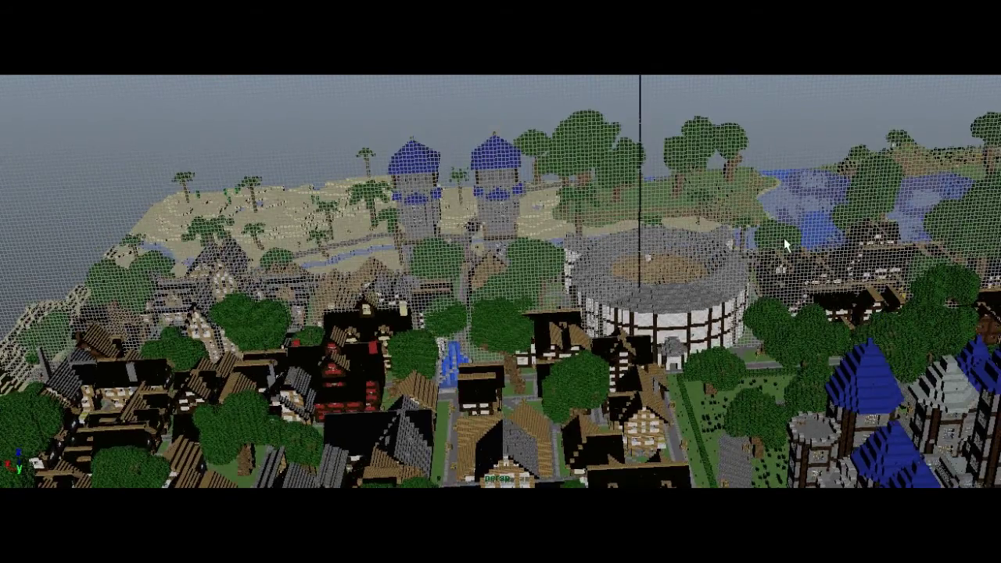